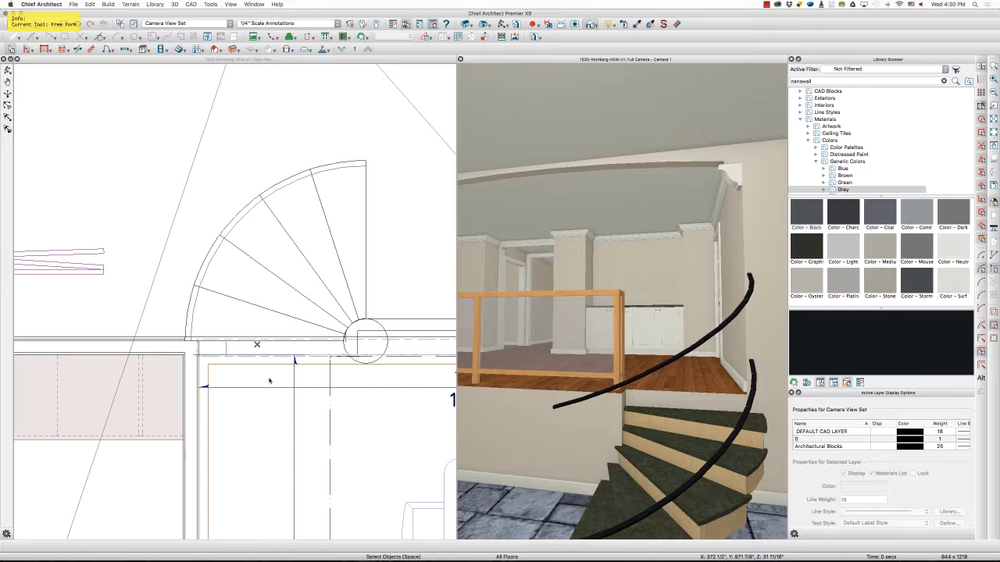
{"action": "mouse_move", "coordinate": [273, 378]}
{"action": "left_mouse_down"}
{"action": "mouse_move", "coordinate": [275, 411]}
{"action": "mouse_move", "coordinate": [255, 378]}
{"action": "left_mouse_up"}
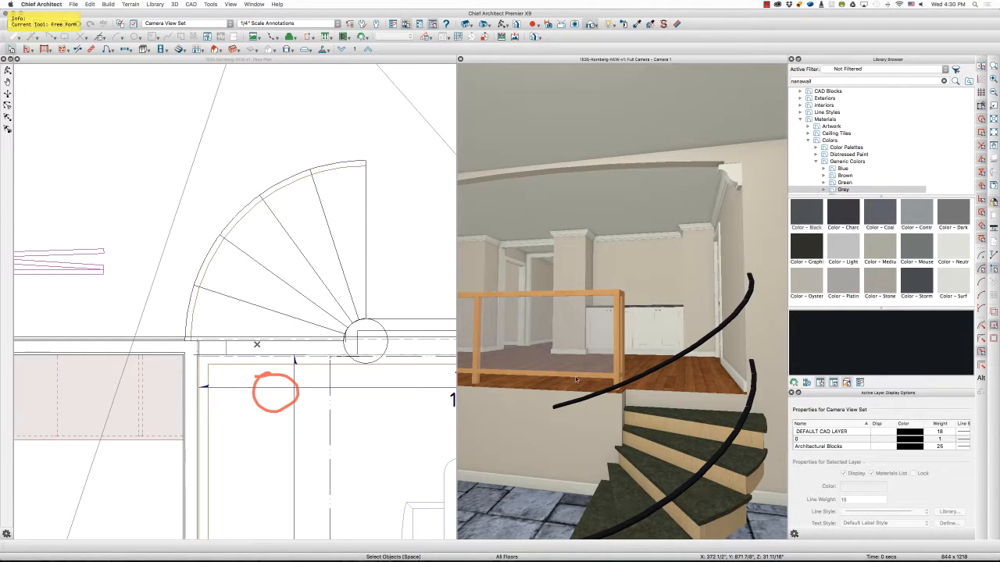
{"action": "mouse_move", "coordinate": [664, 378]}
{"action": "left_mouse_down"}
{"action": "mouse_move", "coordinate": [689, 380]}
{"action": "mouse_move", "coordinate": [672, 369]}
{"action": "left_mouse_up"}
{"action": "mouse_move", "coordinate": [412, 238]}
{"action": "left_mouse_down"}
{"action": "mouse_move", "coordinate": [389, 275]}
{"action": "mouse_move", "coordinate": [422, 277]}
{"action": "left_mouse_up"}
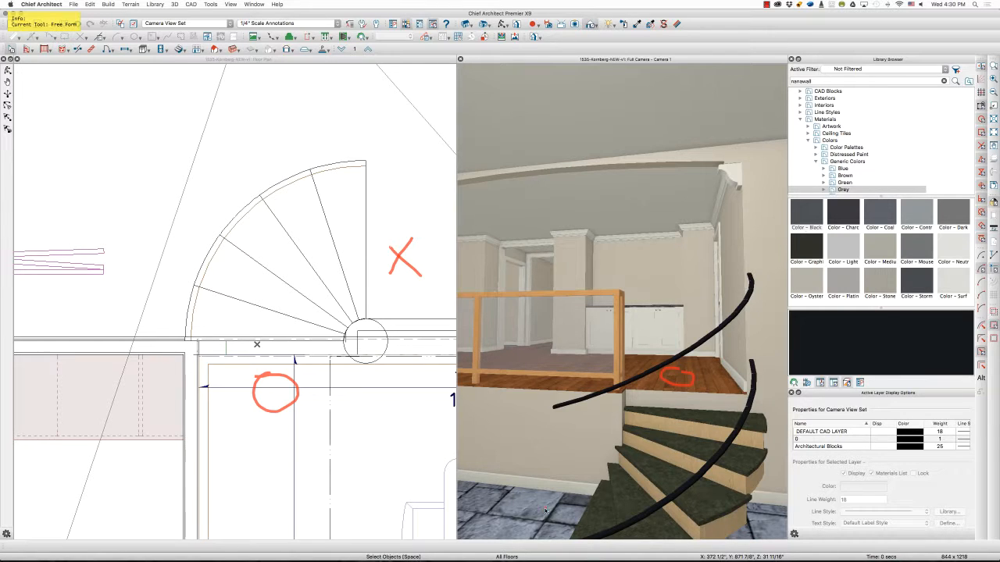
{"action": "mouse_move", "coordinate": [536, 518]}
{"action": "left_mouse_down"}
{"action": "mouse_move", "coordinate": [521, 537]}
{"action": "mouse_move", "coordinate": [549, 541]}
{"action": "left_mouse_up"}
{"action": "mouse_move", "coordinate": [684, 416]}
{"action": "left_mouse_down"}
{"action": "mouse_move", "coordinate": [666, 455]}
{"action": "mouse_move", "coordinate": [591, 479]}
{"action": "mouse_move", "coordinate": [653, 470]}
{"action": "mouse_move", "coordinate": [684, 422]}
{"action": "left_mouse_up"}
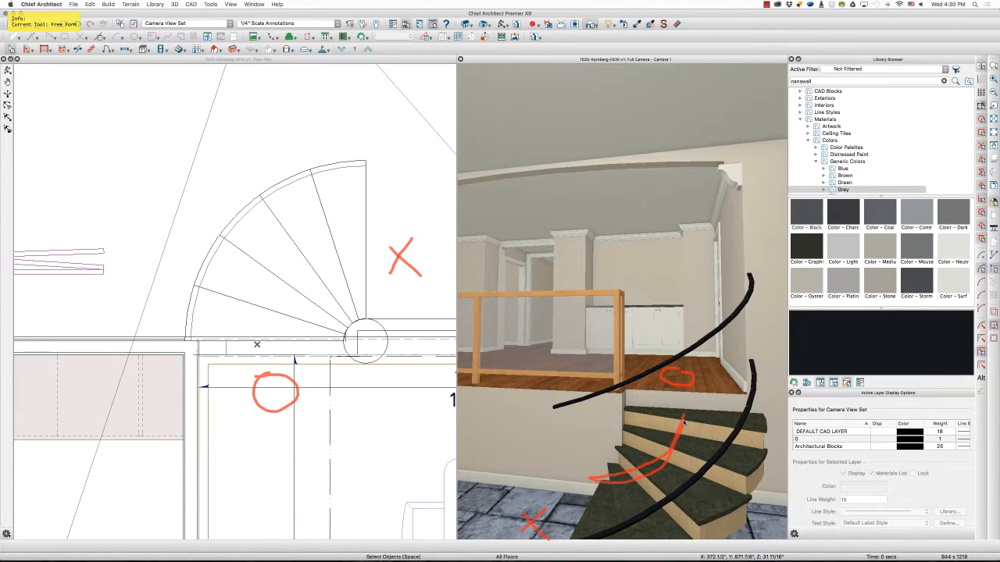
{"action": "key", "text": "Delete"}
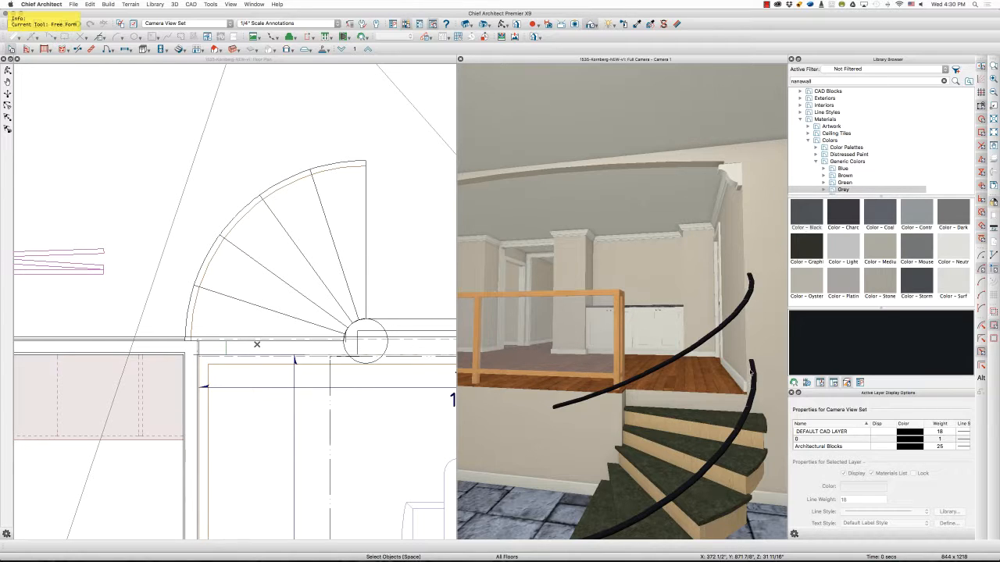
{"action": "mouse_move", "coordinate": [750, 277]}
{"action": "left_mouse_down"}
{"action": "mouse_move", "coordinate": [731, 329]}
{"action": "mouse_move", "coordinate": [574, 402]}
{"action": "left_mouse_up"}
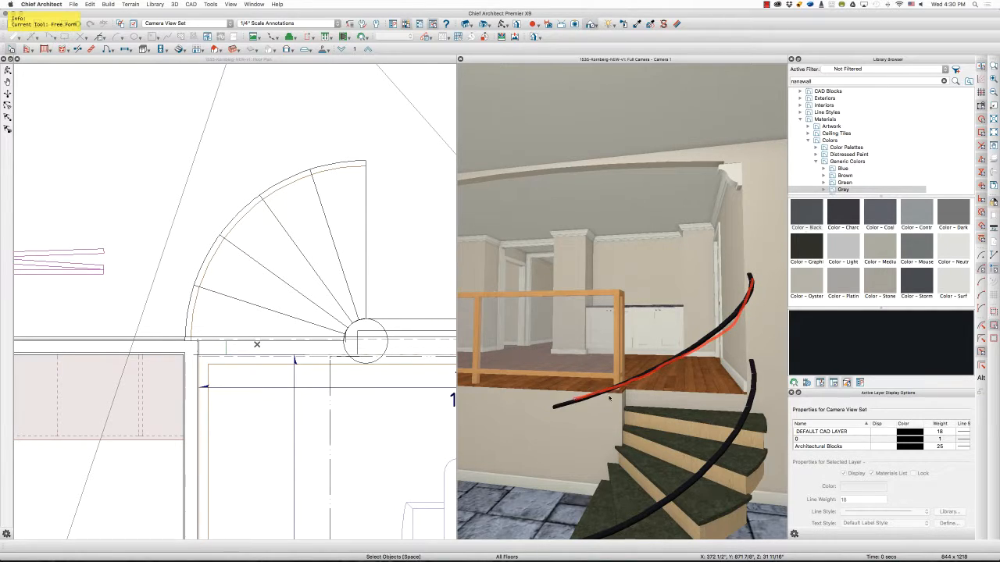
{"action": "mouse_move", "coordinate": [752, 362]}
{"action": "left_mouse_down"}
{"action": "mouse_move", "coordinate": [736, 421]}
{"action": "mouse_move", "coordinate": [627, 516]}
{"action": "mouse_move", "coordinate": [578, 539]}
{"action": "mouse_move", "coordinate": [697, 475]}
{"action": "mouse_move", "coordinate": [759, 372]}
{"action": "left_mouse_up"}
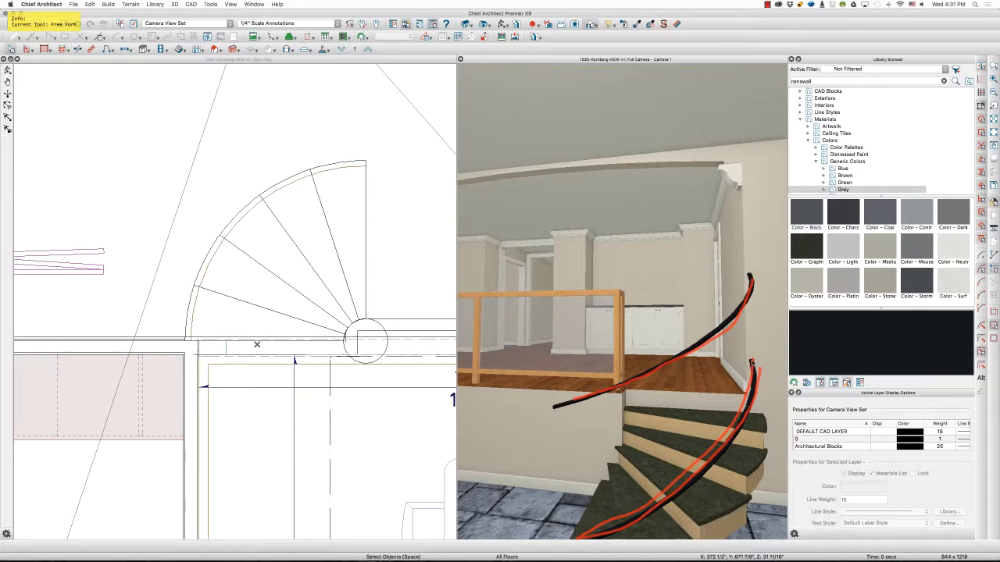
{"action": "left_click_drag", "start_coordinate": [748, 307], "coordinate": [744, 382]}
{"action": "left_click_drag", "start_coordinate": [732, 338], "coordinate": [734, 436]}
{"action": "left_click_drag", "start_coordinate": [710, 357], "coordinate": [699, 447]}
{"action": "left_click_drag", "start_coordinate": [656, 352], "coordinate": [653, 463]}
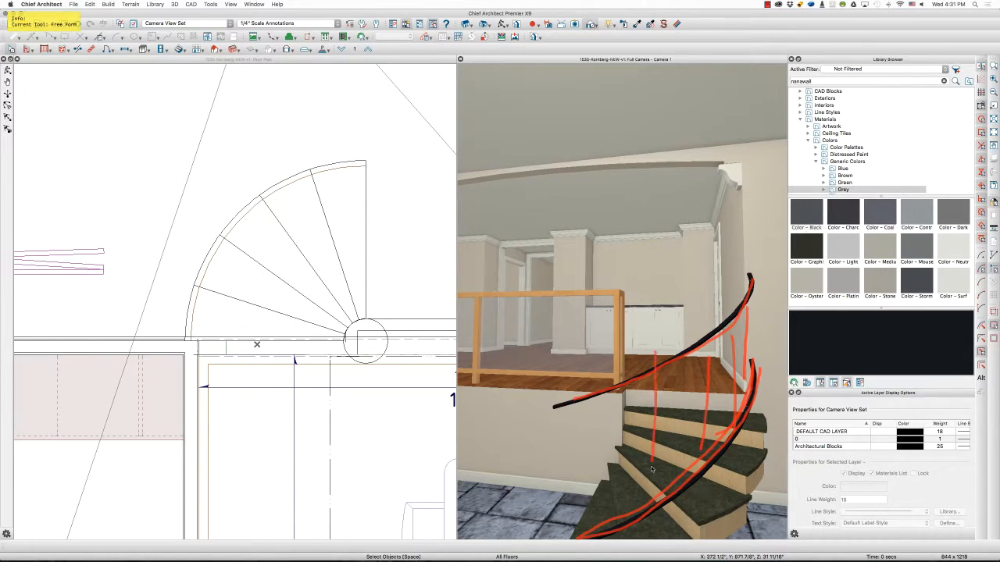
{"action": "left_click_drag", "start_coordinate": [622, 406], "coordinate": [609, 499]}
{"action": "key", "text": "Escape"}
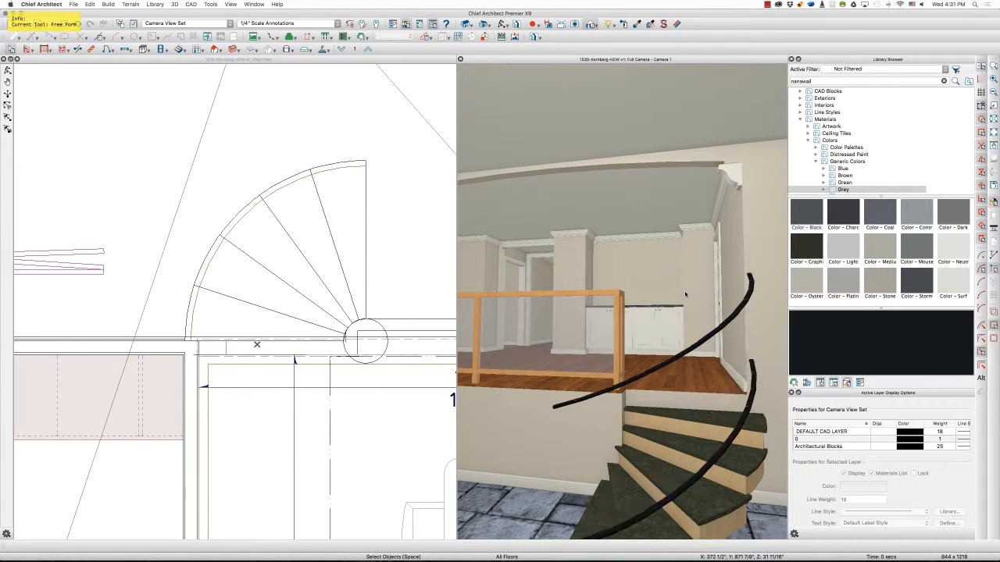
Delete both black curved 3D molding polylines that run along the outside of the winding stair
{"action": "left_click", "coordinate": [706, 341]}
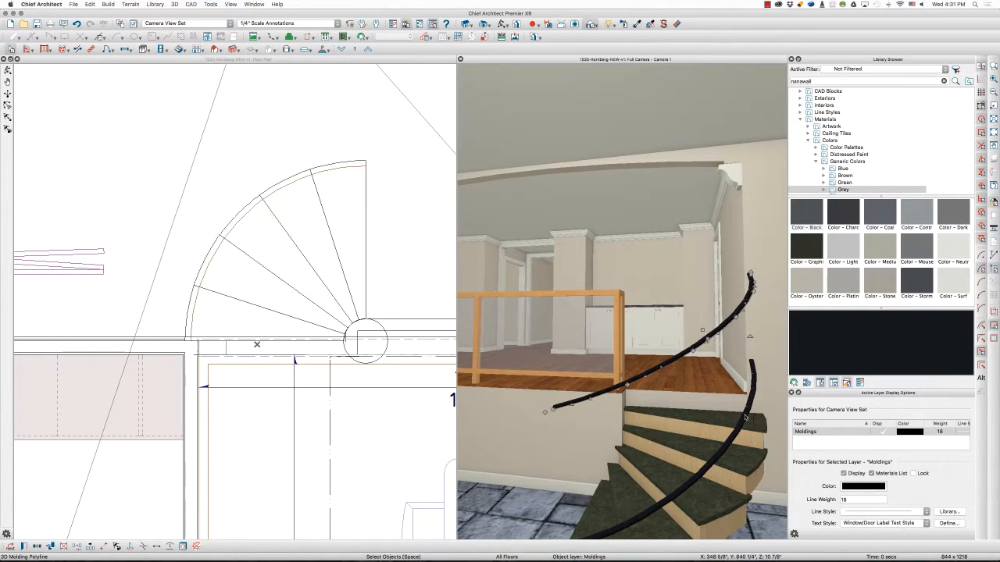
{"action": "scroll", "coordinate": [746, 419], "scroll_direction": "down", "scroll_amount": 2}
{"action": "scroll", "coordinate": [746, 419], "scroll_direction": "down", "scroll_amount": 1}
{"action": "key", "text": "super+z"}
{"action": "key", "text": "super+z"}
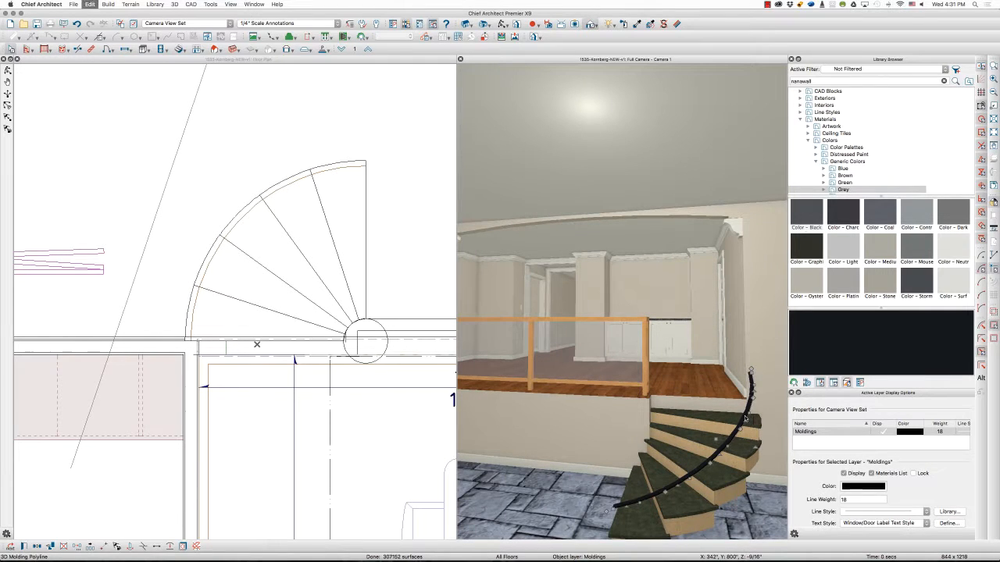
{"action": "key", "text": "Delete"}
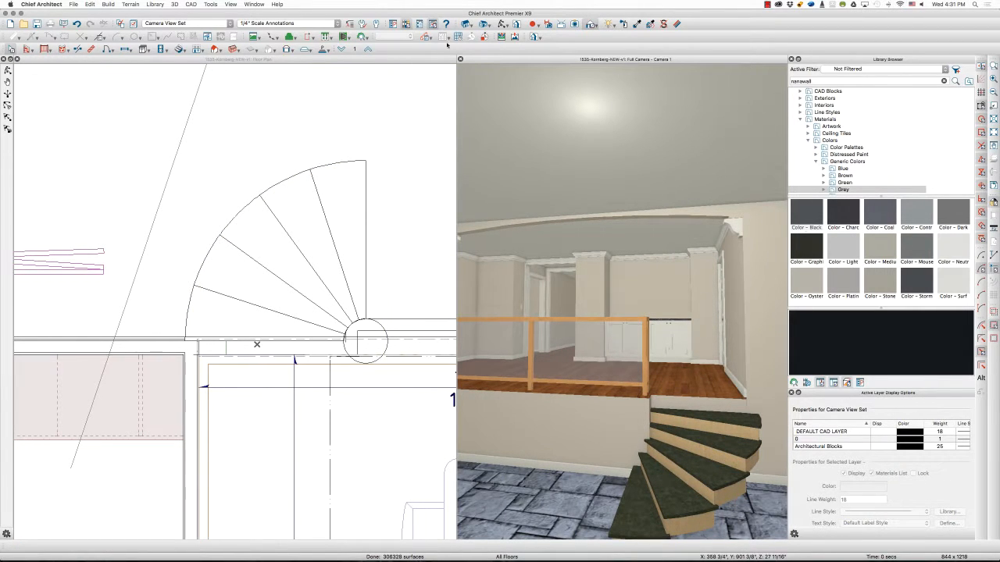
Create a cross section/elevation view from the floor plan, aimed at 135° across the middle of the curved stair, and frame the treads
{"action": "left_click", "coordinate": [472, 26]}
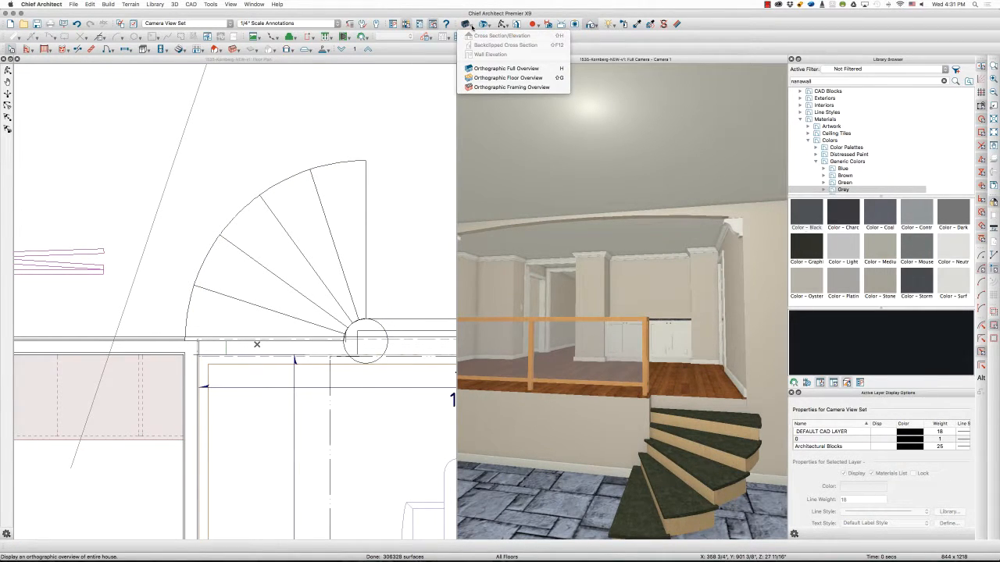
{"action": "left_click", "coordinate": [421, 63]}
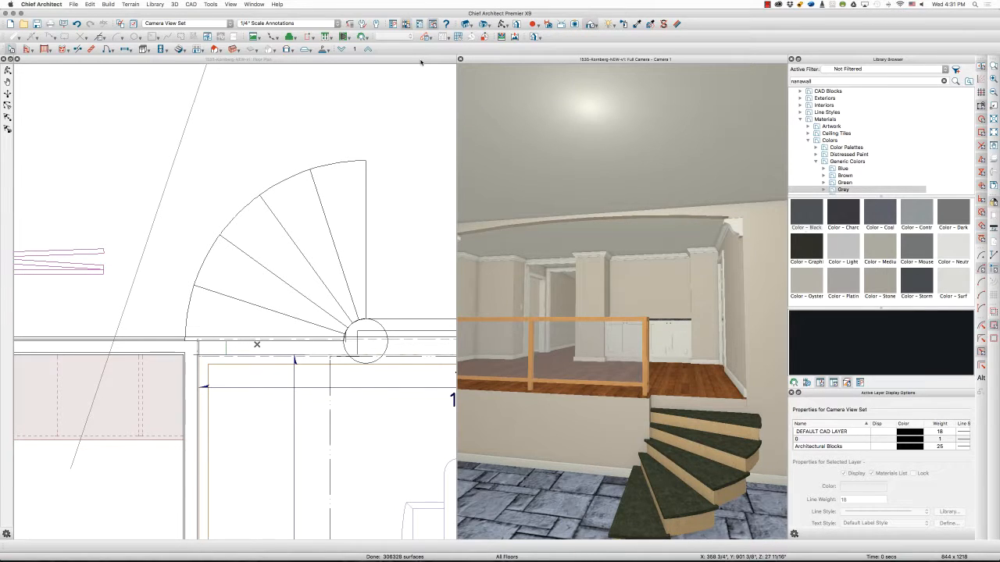
{"action": "left_click", "coordinate": [421, 61]}
{"action": "left_click", "coordinate": [466, 25]}
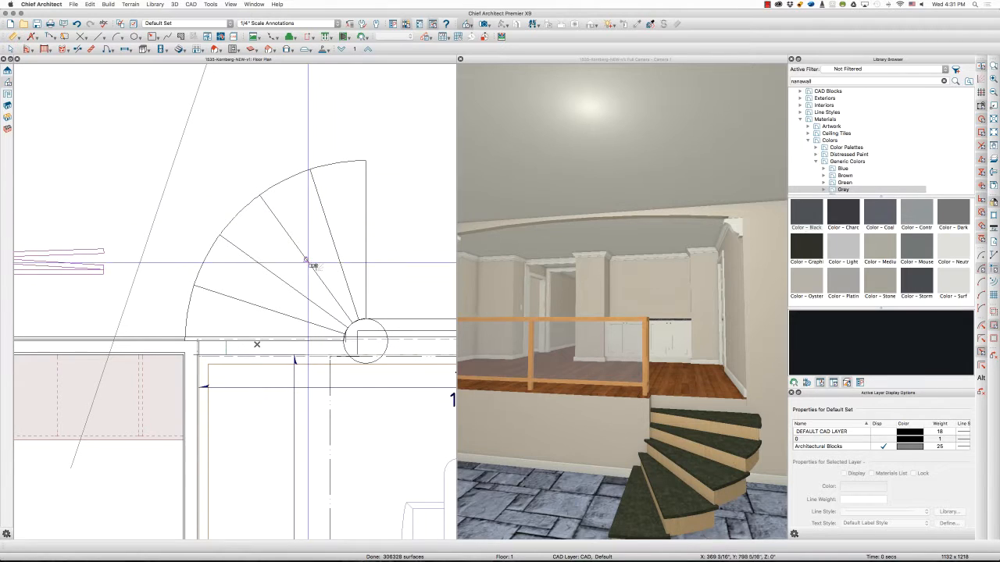
{"action": "left_click_drag", "start_coordinate": [306, 260], "coordinate": [219, 192]}
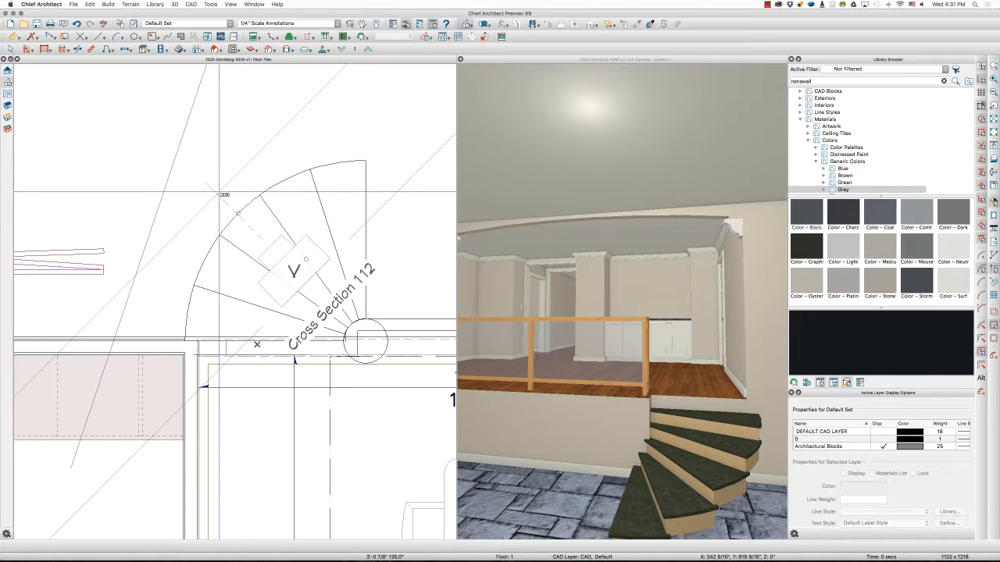
{"action": "left_click_drag", "start_coordinate": [224, 194], "coordinate": [224, 194]}
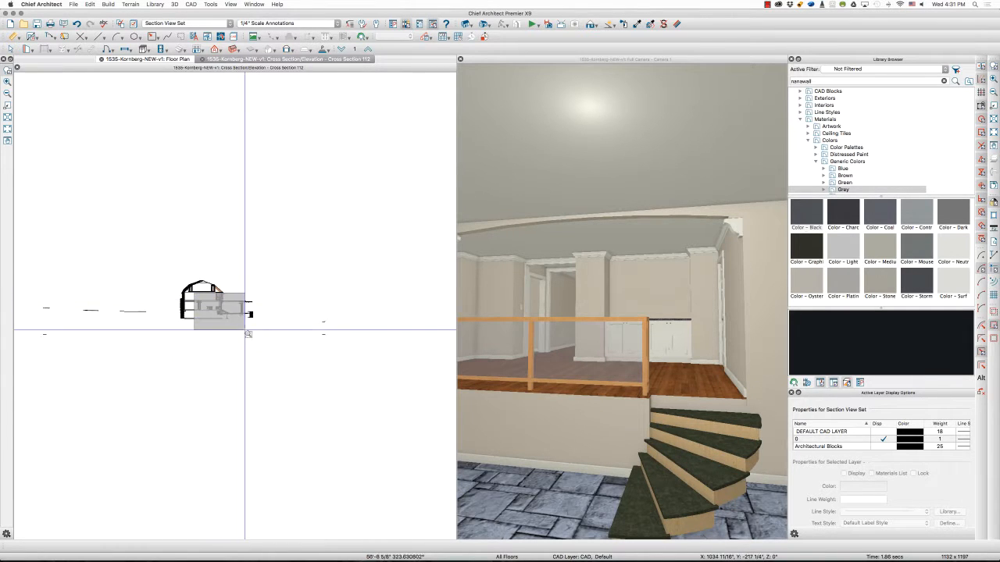
{"action": "scroll", "coordinate": [247, 333], "scroll_direction": "up", "scroll_amount": 10}
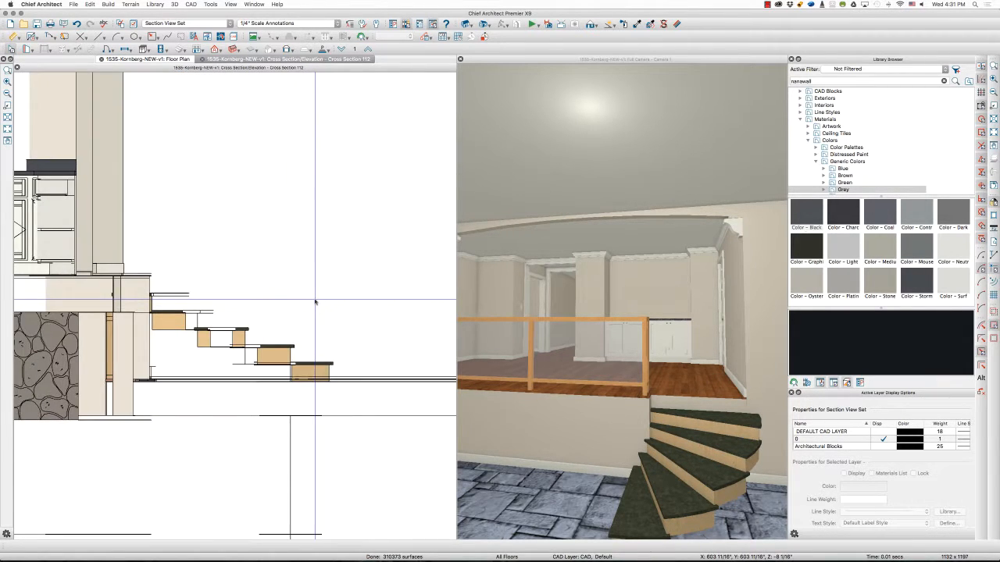
{"action": "scroll", "coordinate": [315, 302], "scroll_direction": "up", "scroll_amount": 3}
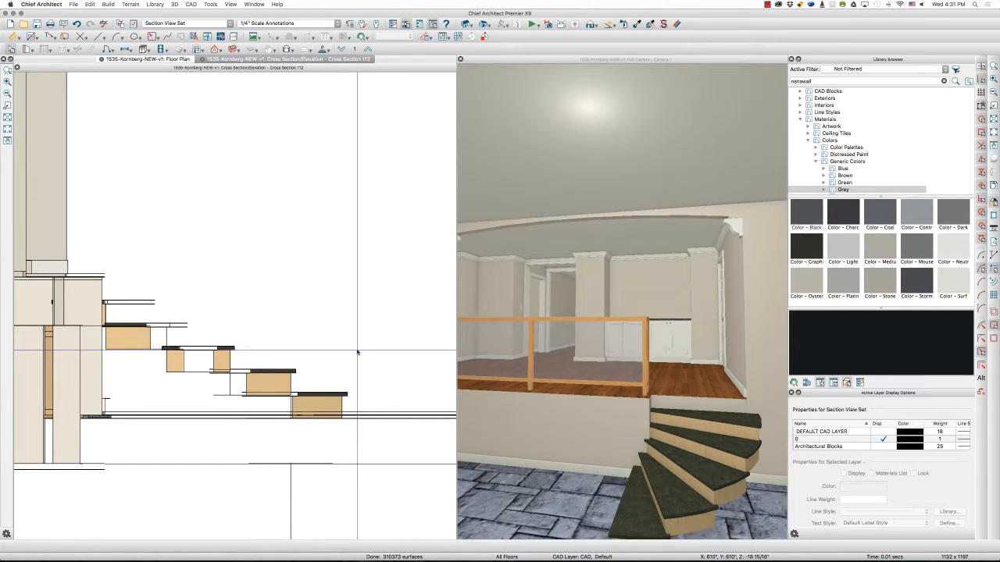
Draw a vertical CAD line 36" tall upward from the front of the lowest tread in the section view
{"action": "key", "text": "l"}
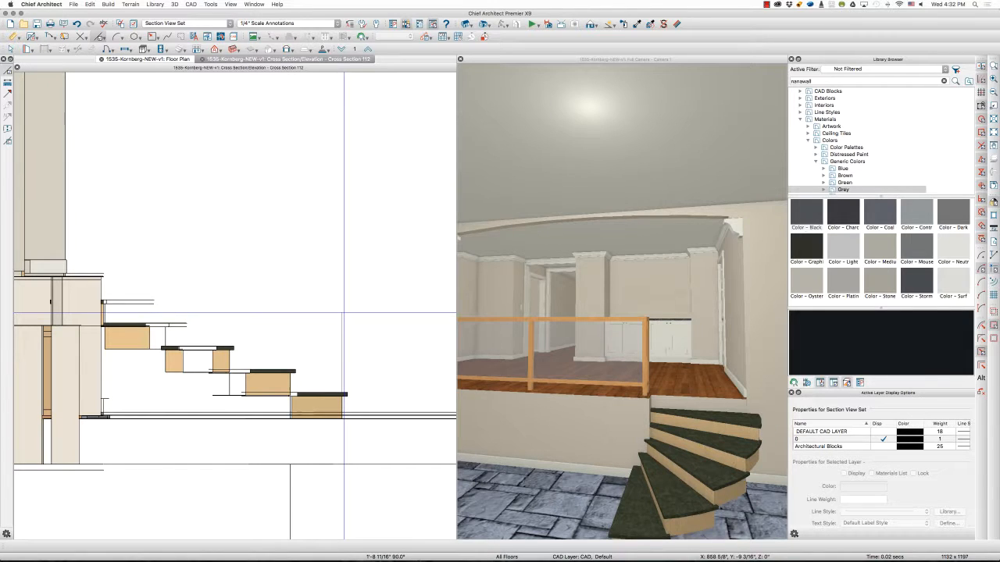
{"action": "key", "text": "Tab"}
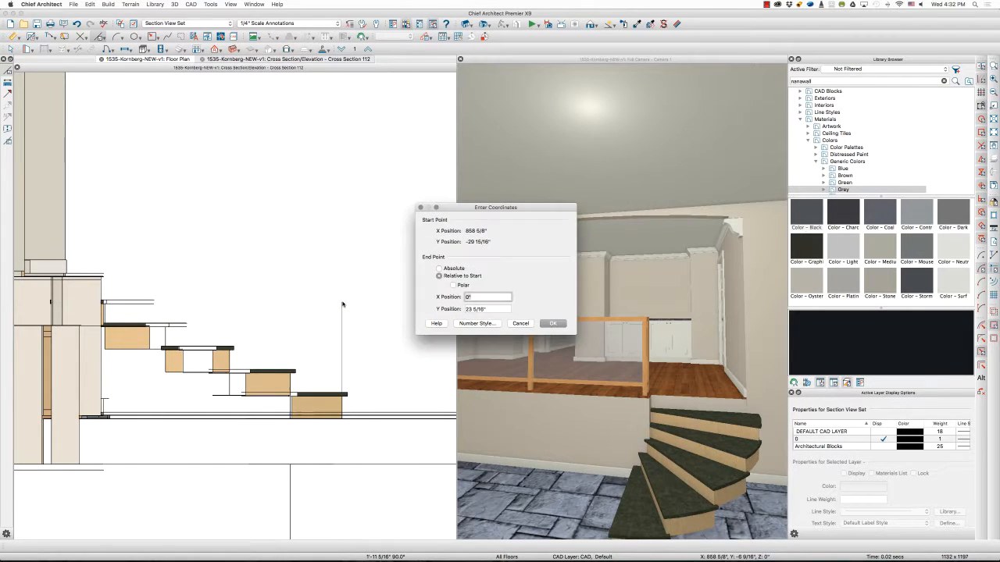
{"action": "type", "text": "3"}
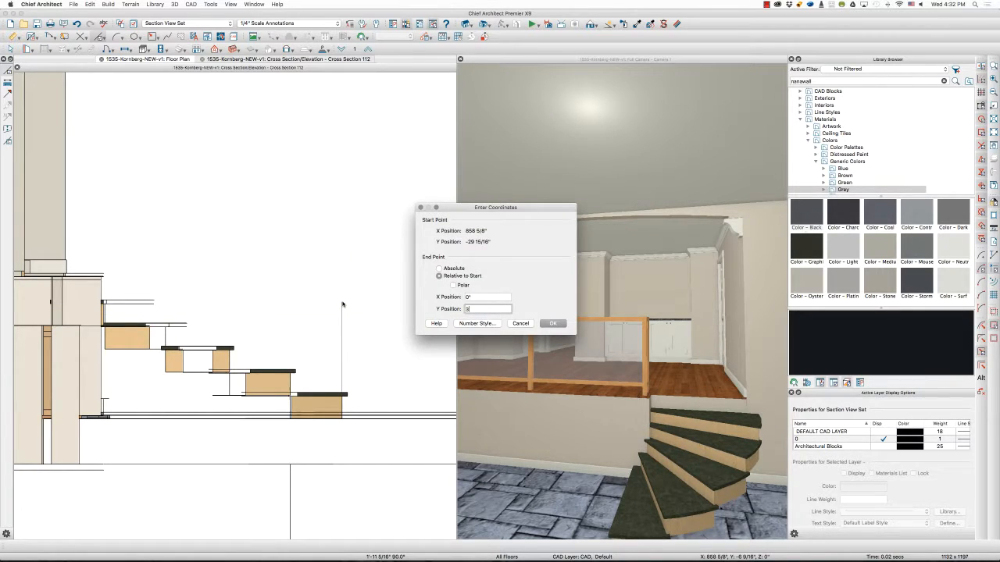
{"action": "type", "text": "6"}
{"action": "key", "text": "Return"}
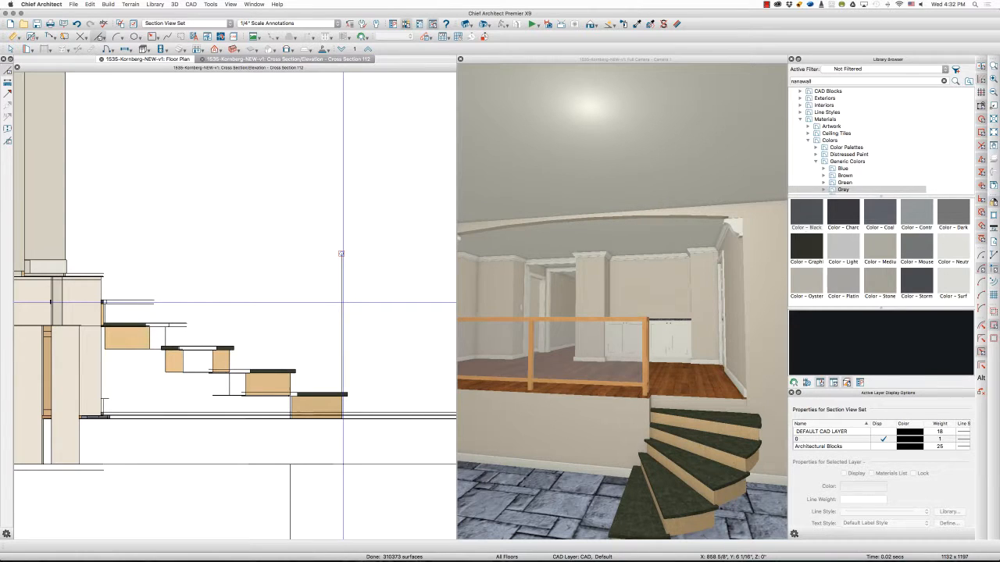
Copy the 36" vertical line and place the copy's lower end on the upper floor at the wall face above the stair
{"action": "left_click", "coordinate": [341, 252]}
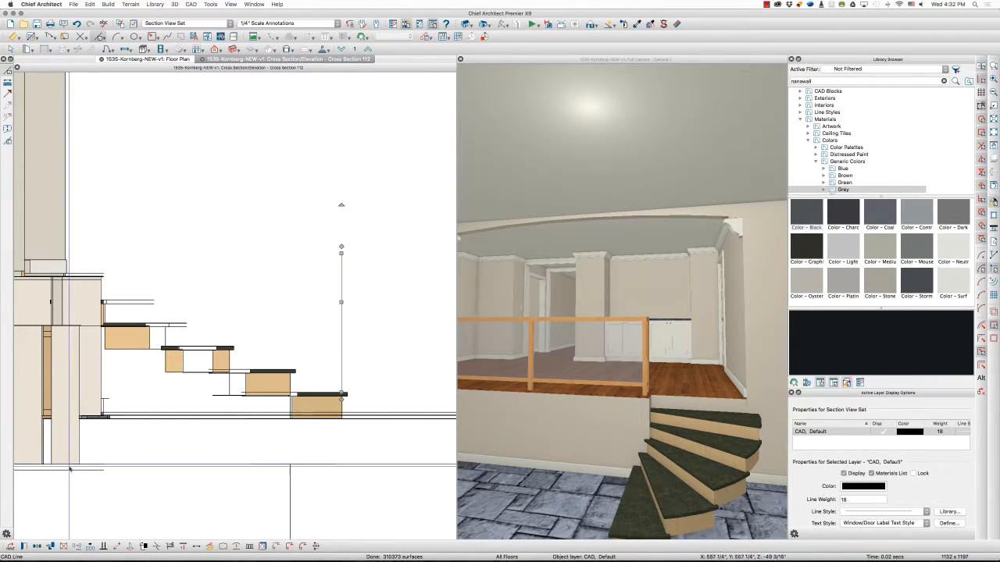
{"action": "left_click", "coordinate": [36, 547]}
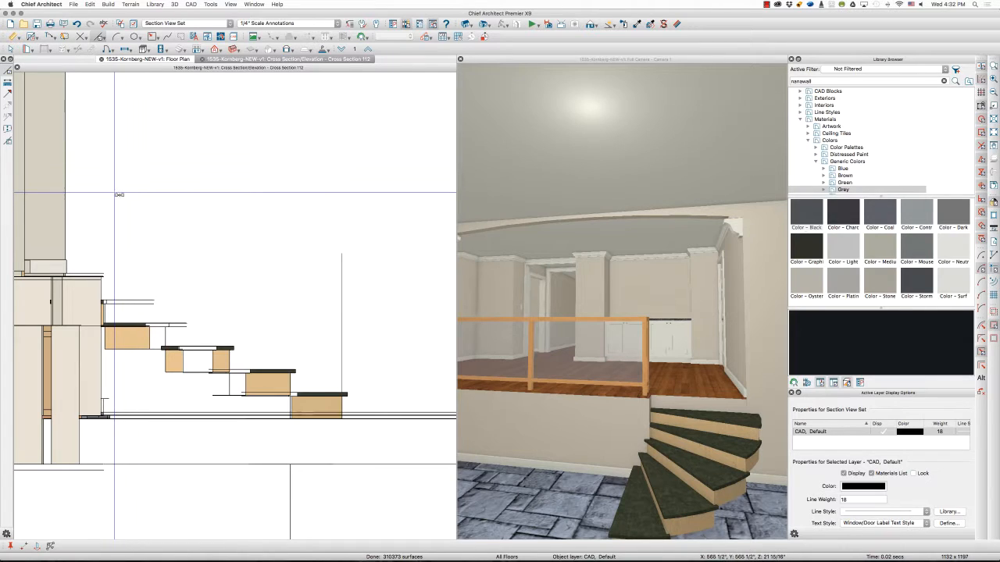
{"action": "left_click", "coordinate": [115, 193]}
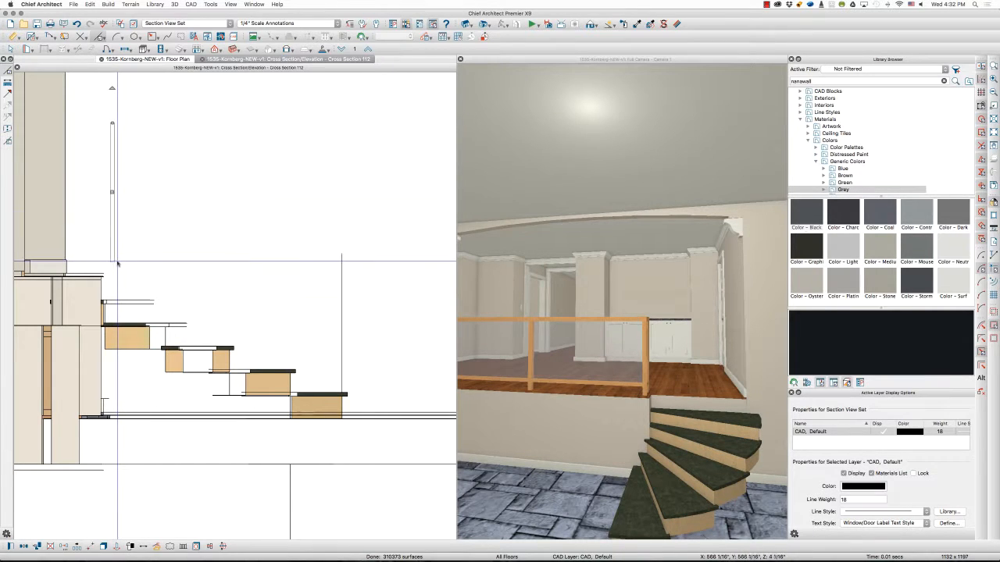
{"action": "left_click_drag", "start_coordinate": [114, 262], "coordinate": [63, 275]}
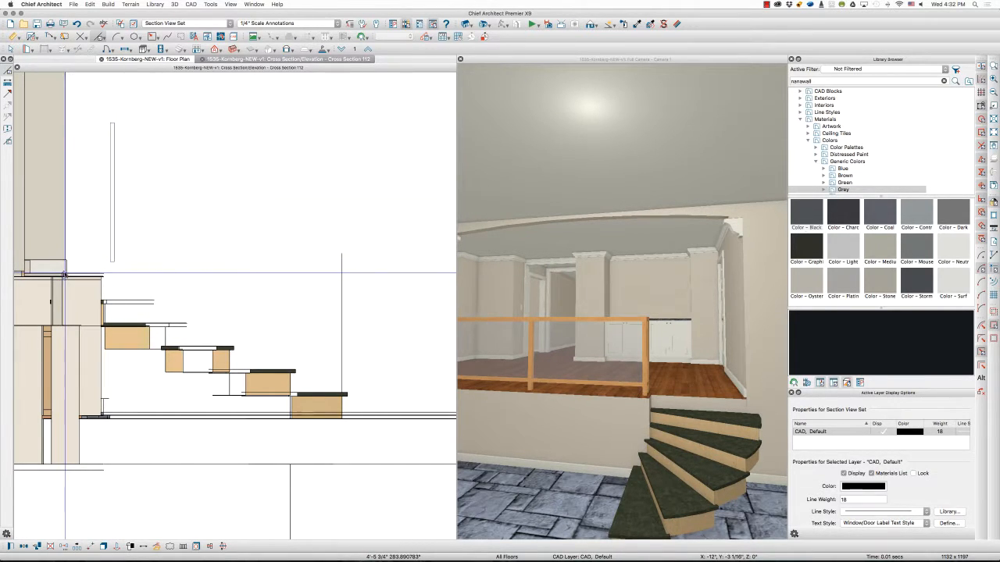
{"action": "left_click", "coordinate": [63, 274]}
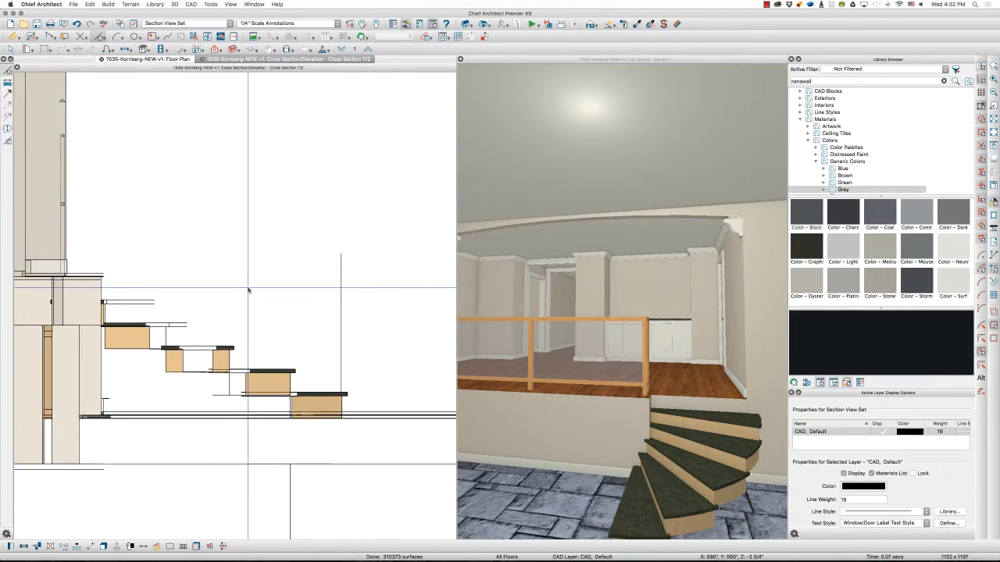
{"action": "scroll", "coordinate": [234, 274], "scroll_direction": "down", "scroll_amount": 2}
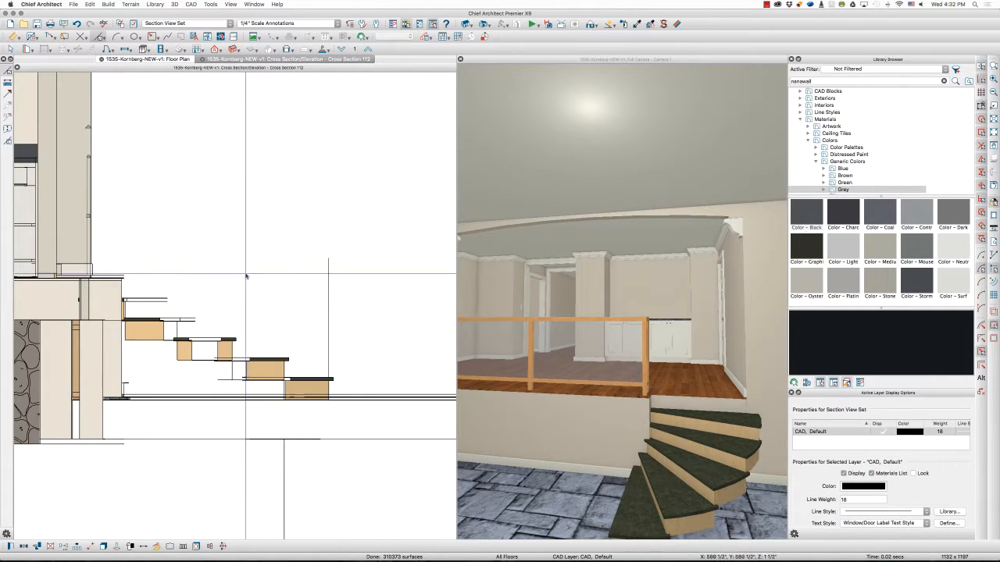
Connect the tops of the two vertical lines with a sloping line and check its height above the second tread's front
{"action": "left_click", "coordinate": [149, 181]}
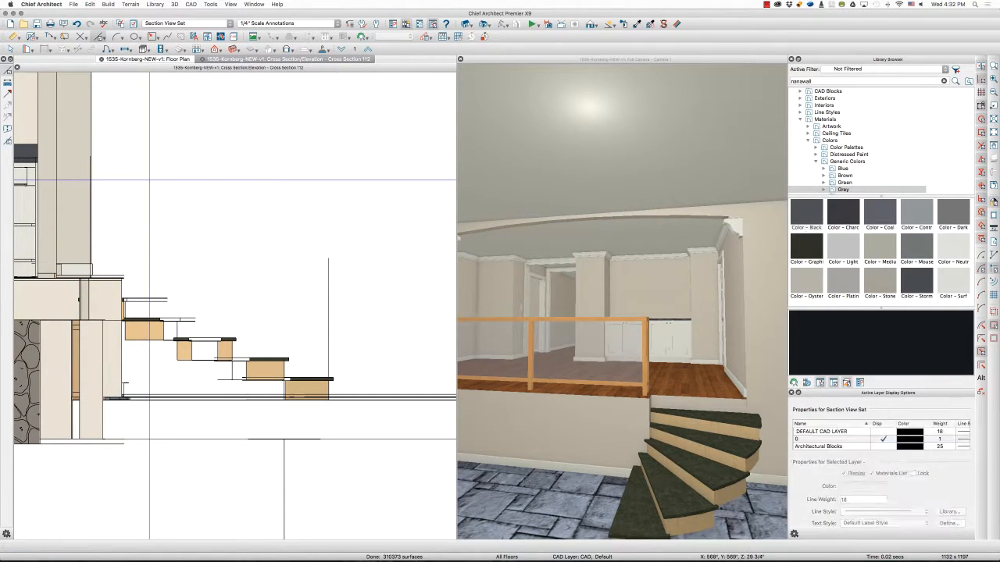
{"action": "mouse_move", "coordinate": [91, 156]}
{"action": "left_mouse_down"}
{"action": "mouse_move", "coordinate": [302, 226]}
{"action": "mouse_move", "coordinate": [328, 258]}
{"action": "left_mouse_up"}
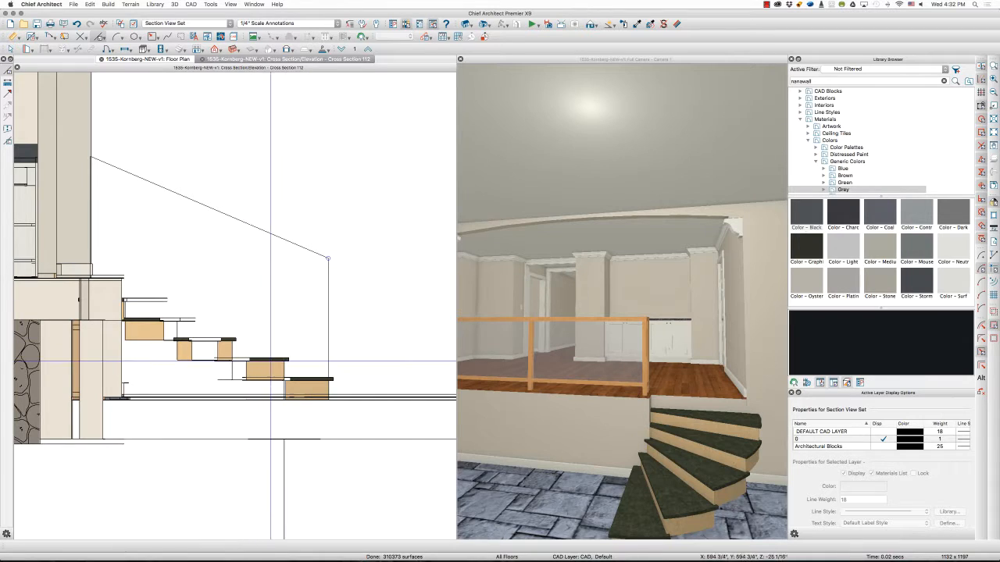
{"action": "left_click_drag", "start_coordinate": [285, 355], "coordinate": [284, 240]}
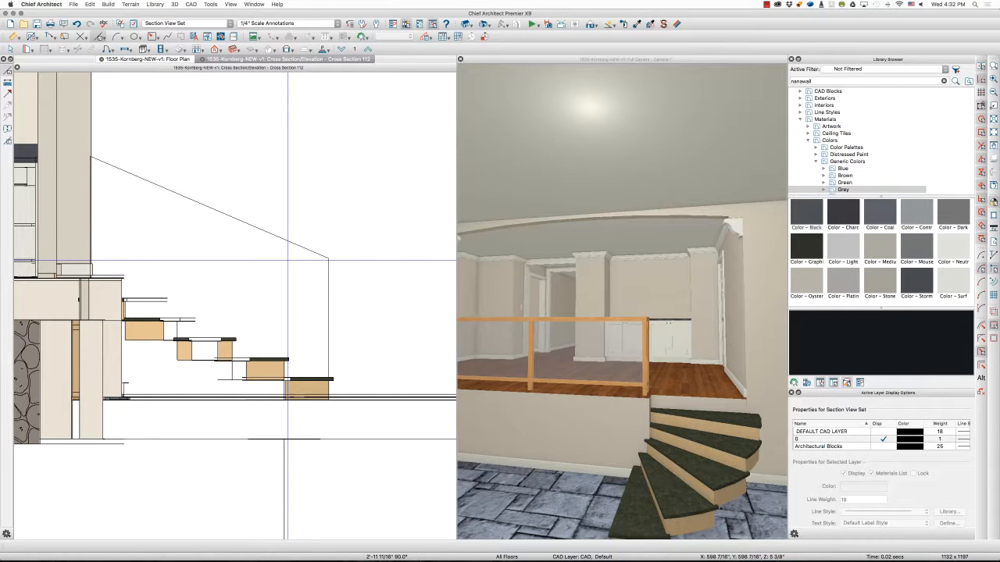
Return to the floor plan and examine the direction of the section cut relative to the curved stair
{"action": "left_click", "coordinate": [148, 59]}
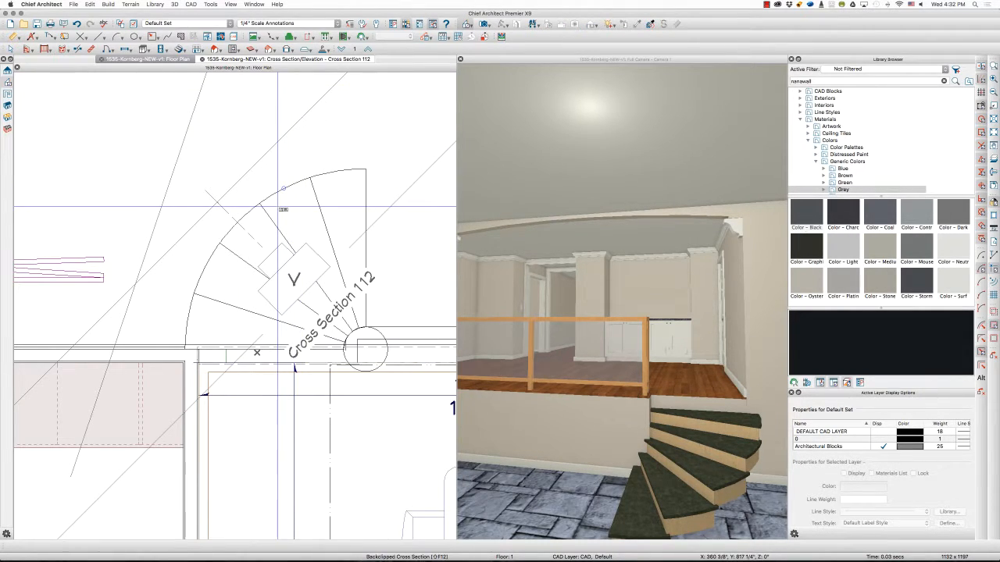
{"action": "key", "text": "alt+Tab"}
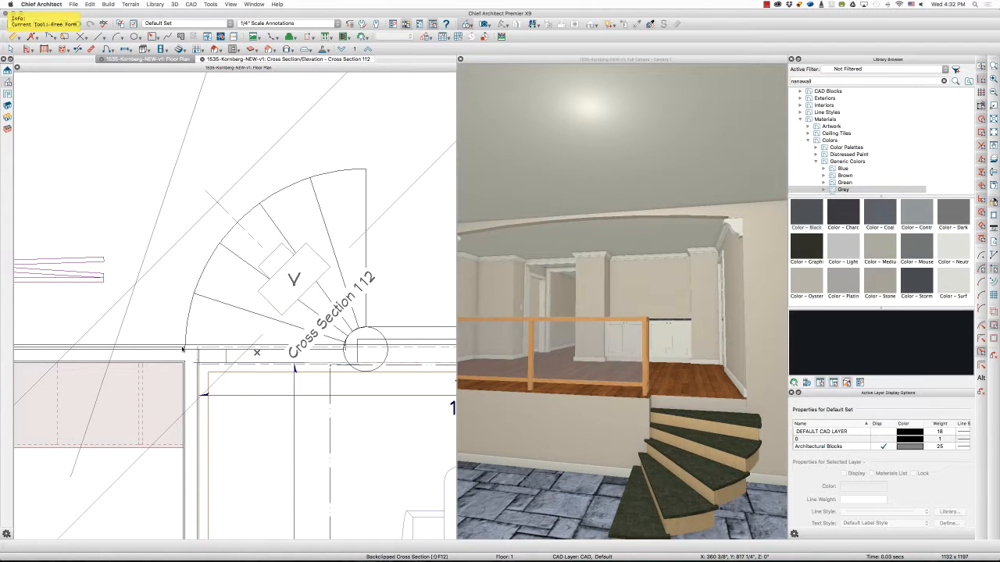
{"action": "left_click_drag", "start_coordinate": [184, 347], "coordinate": [367, 173]}
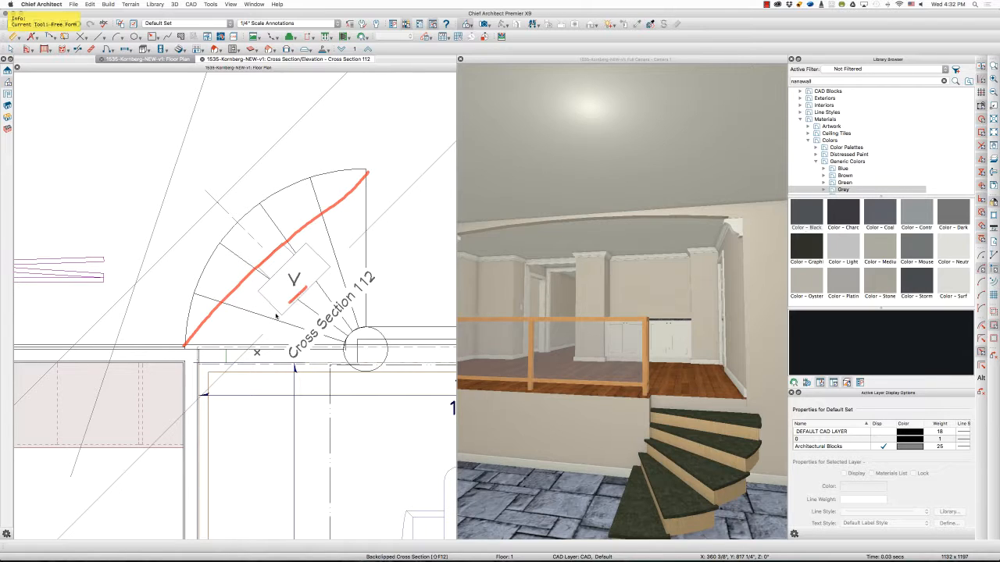
{"action": "left_click_drag", "start_coordinate": [231, 363], "coordinate": [368, 231]}
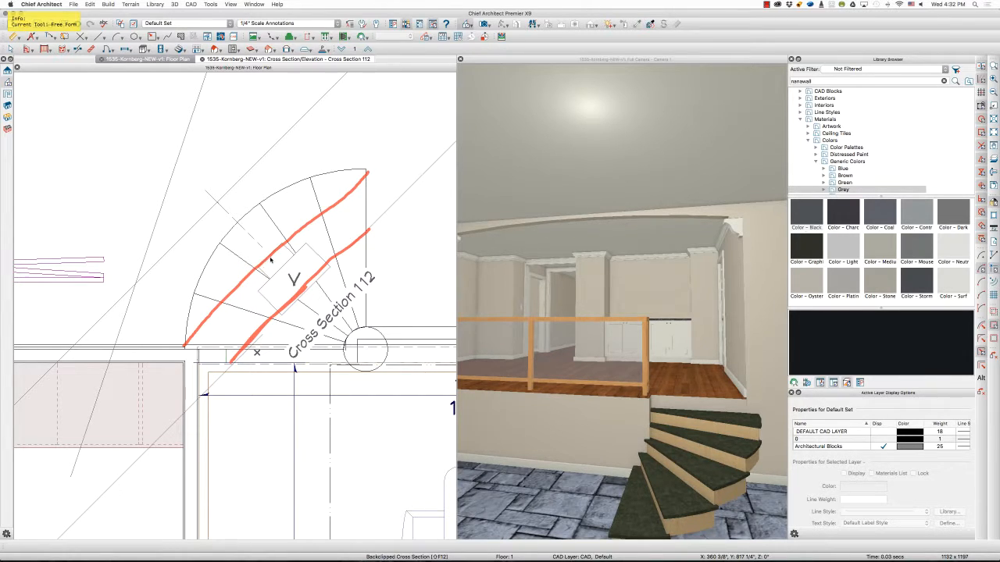
{"action": "mouse_move", "coordinate": [366, 174]}
{"action": "left_mouse_down"}
{"action": "mouse_move", "coordinate": [254, 280]}
{"action": "mouse_move", "coordinate": [312, 225]}
{"action": "left_mouse_up"}
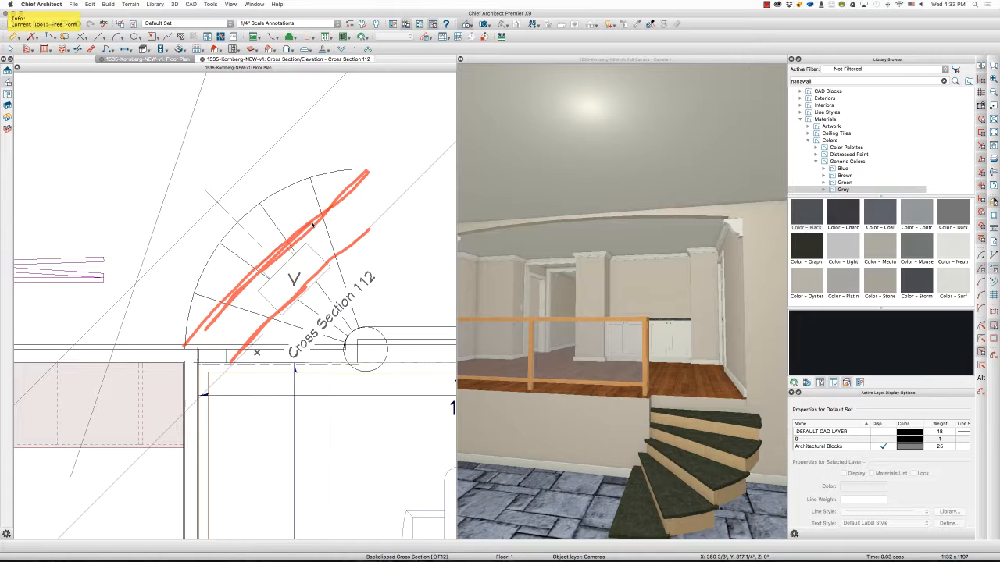
{"action": "key", "text": "Escape"}
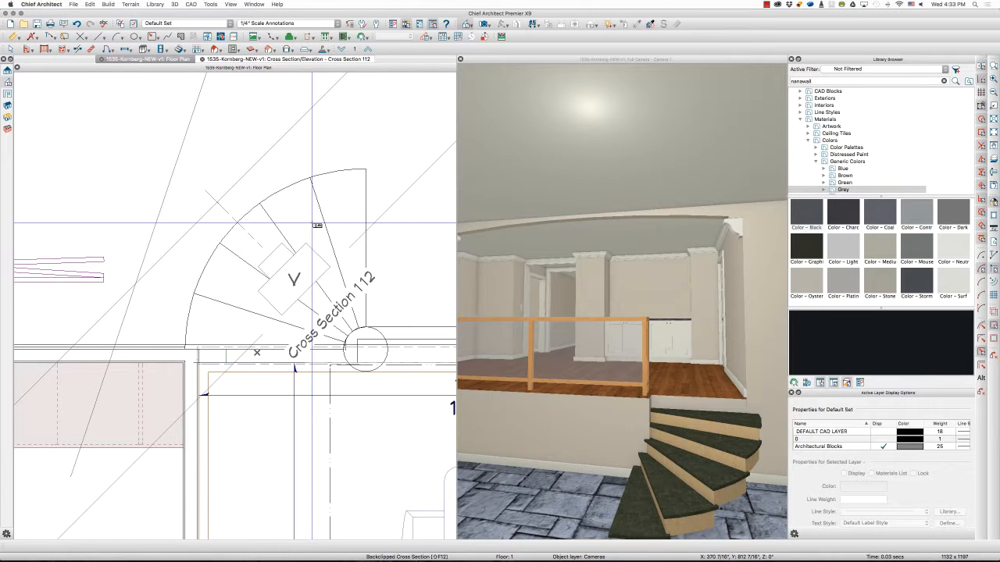
Disconnect the sloping line from the two vertical lines in the section view and convert it to a 3D Molding Polyline
{"action": "left_click", "coordinate": [289, 60]}
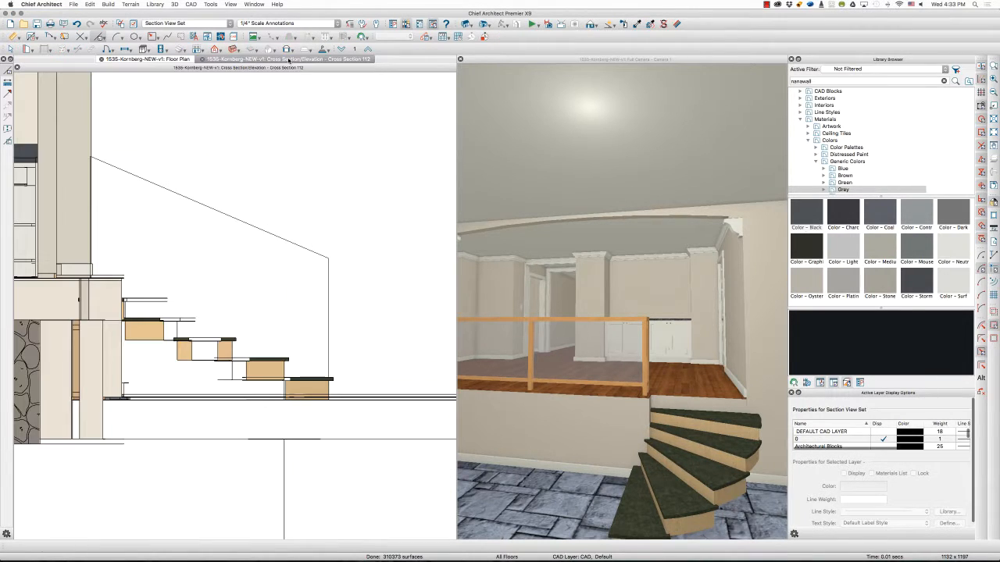
{"action": "left_click", "coordinate": [257, 230]}
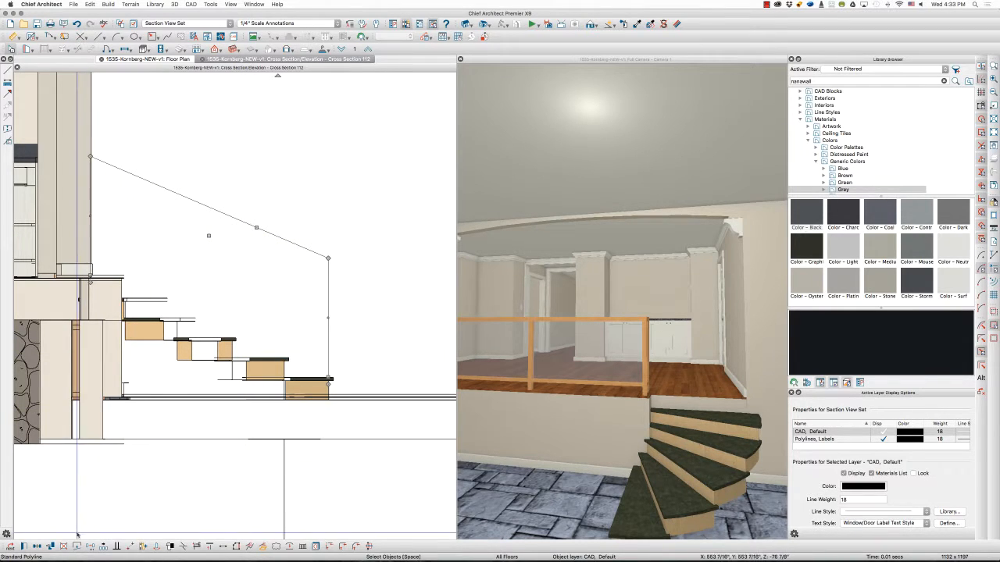
{"action": "left_click", "coordinate": [203, 218]}
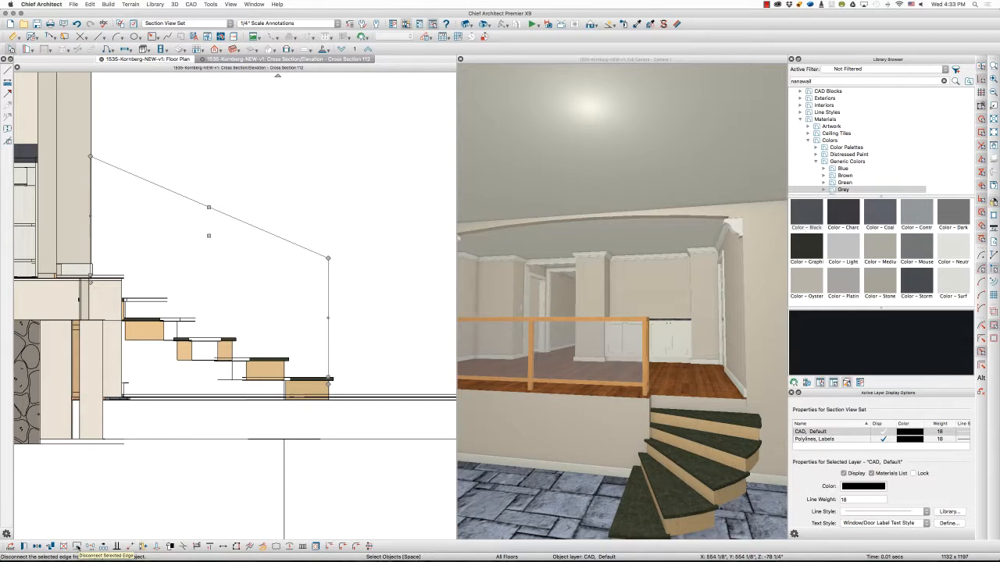
{"action": "left_click", "coordinate": [76, 547]}
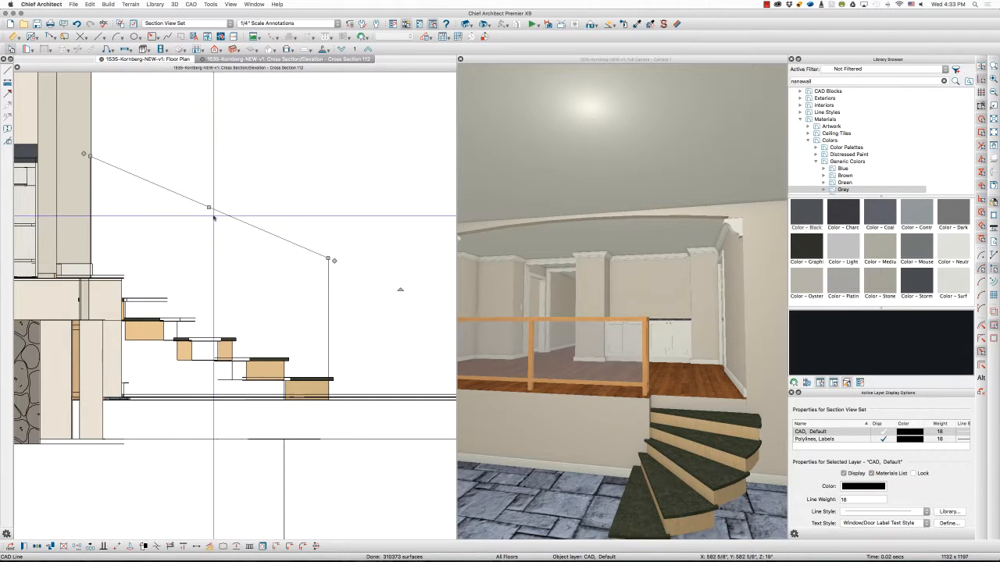
{"action": "left_click", "coordinate": [209, 549]}
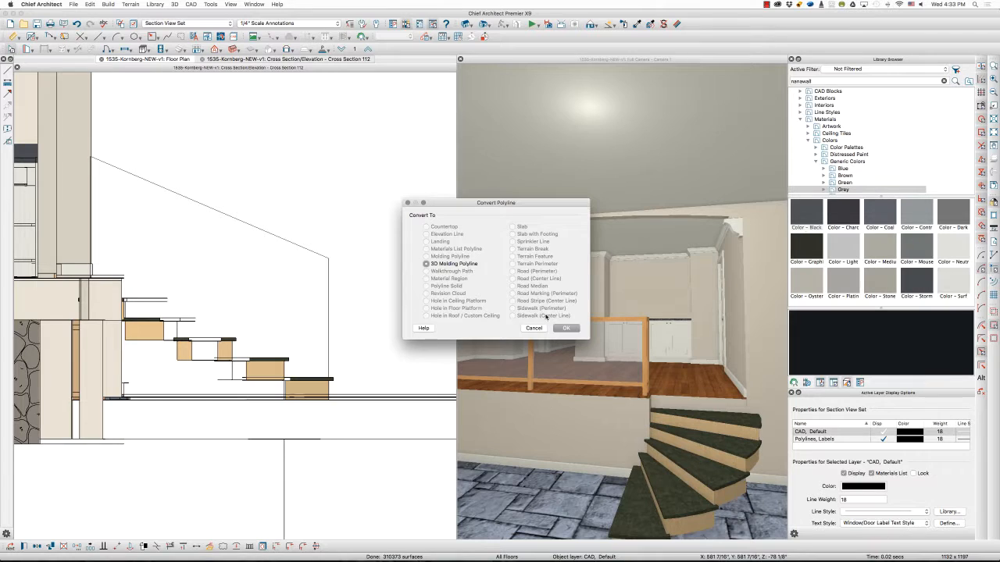
{"action": "left_click", "coordinate": [565, 328]}
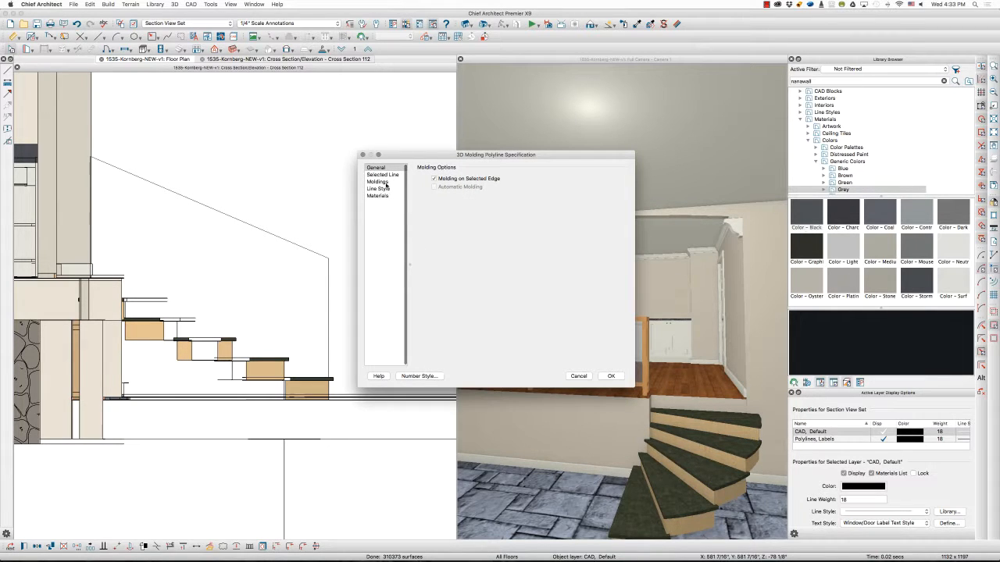
Replace the molding polyline's default profile with Rail Cap from the Handrails and Caps library folder
{"action": "left_click", "coordinate": [378, 181]}
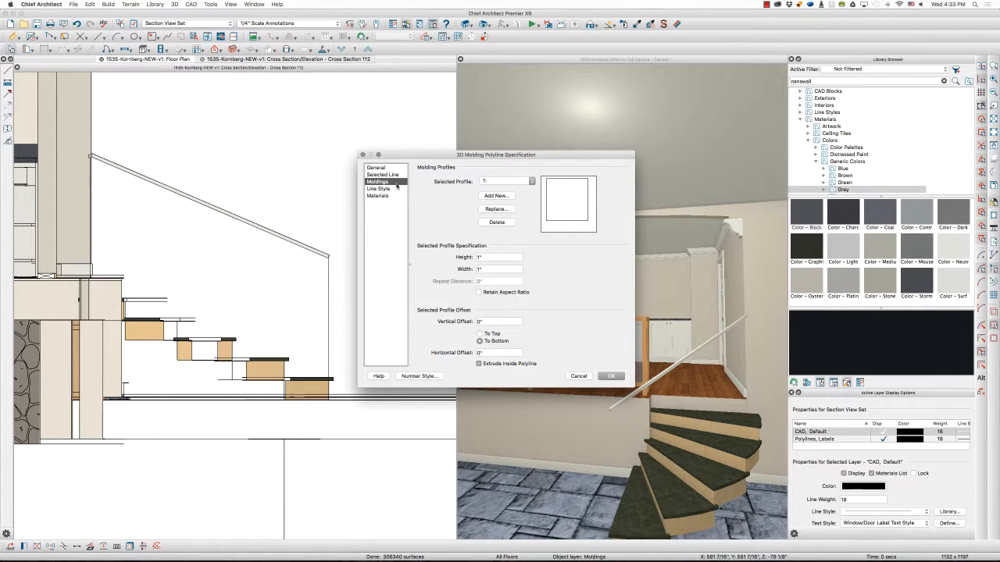
{"action": "left_click", "coordinate": [502, 209]}
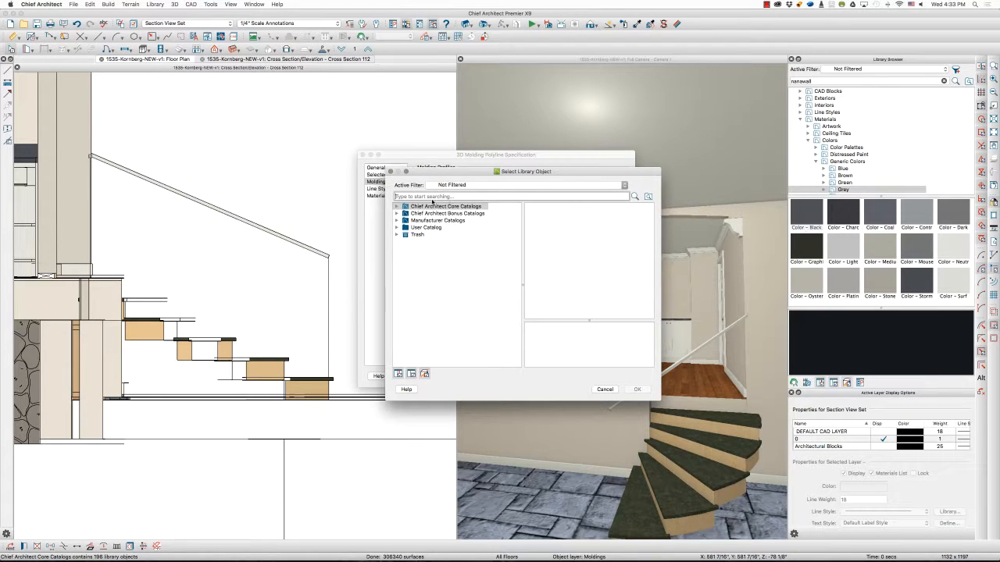
{"action": "left_click", "coordinate": [396, 206]}
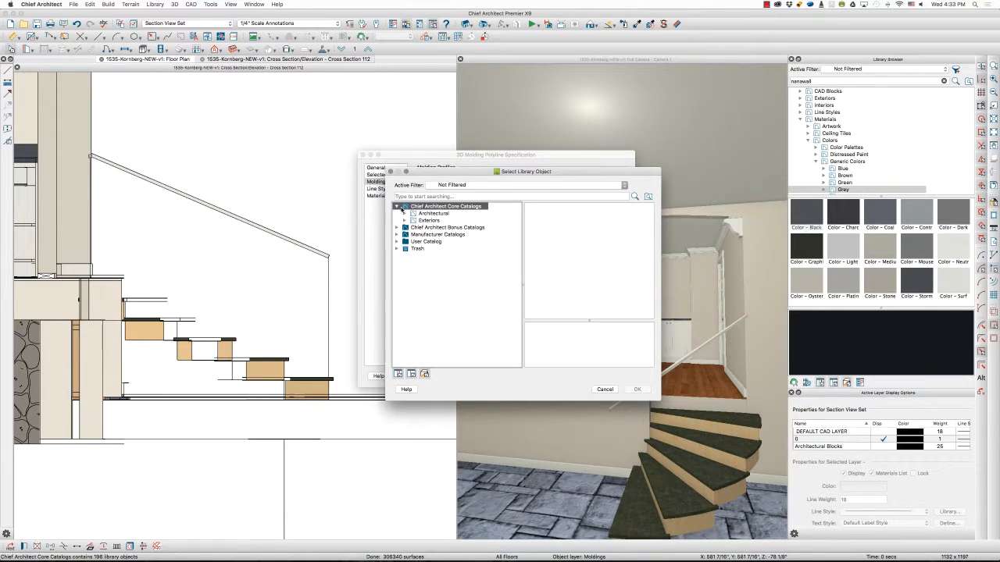
{"action": "left_click", "coordinate": [405, 213]}
{"action": "left_click", "coordinate": [413, 221]}
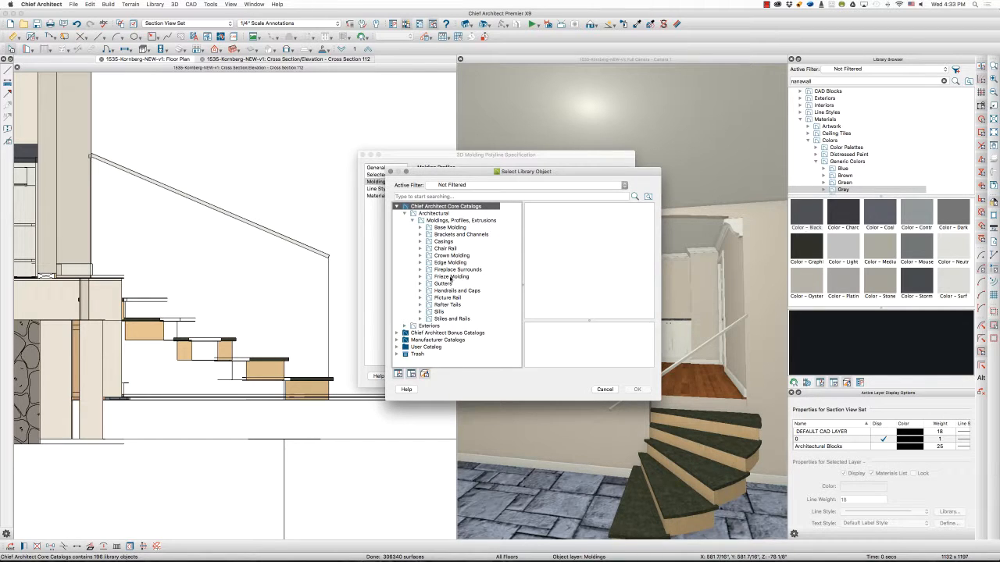
{"action": "left_click", "coordinate": [452, 290]}
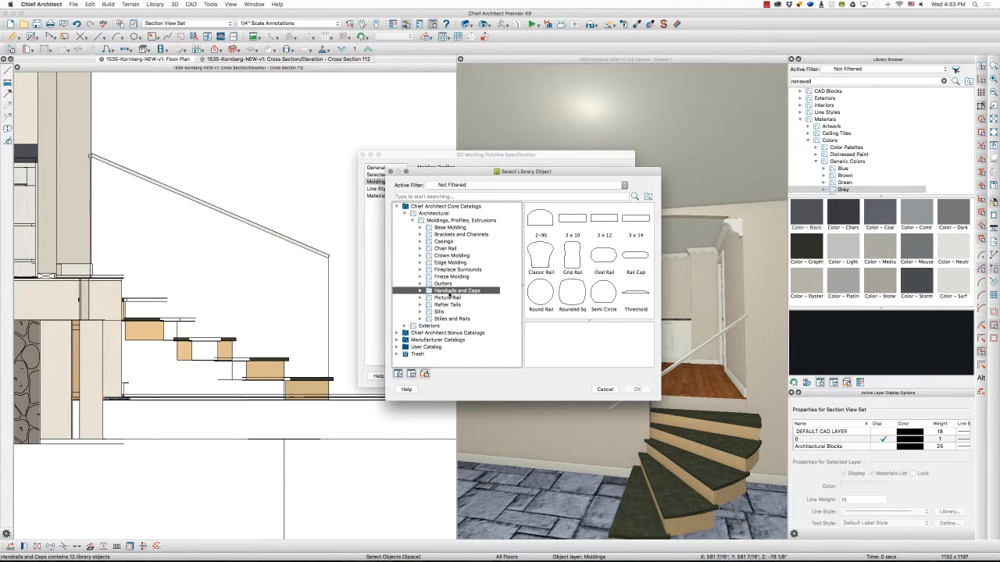
{"action": "left_click", "coordinate": [634, 255]}
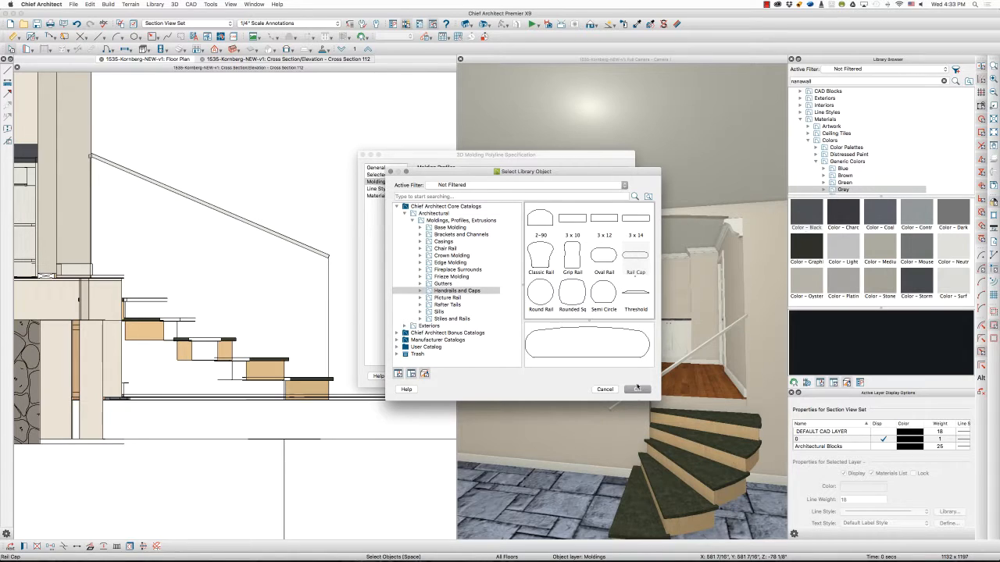
{"action": "left_click", "coordinate": [638, 389]}
Set the Rail Cap profile's height to 3/4" and width to 1.5" and apply the molding settings
{"action": "left_click_drag", "start_coordinate": [504, 258], "coordinate": [424, 256]}
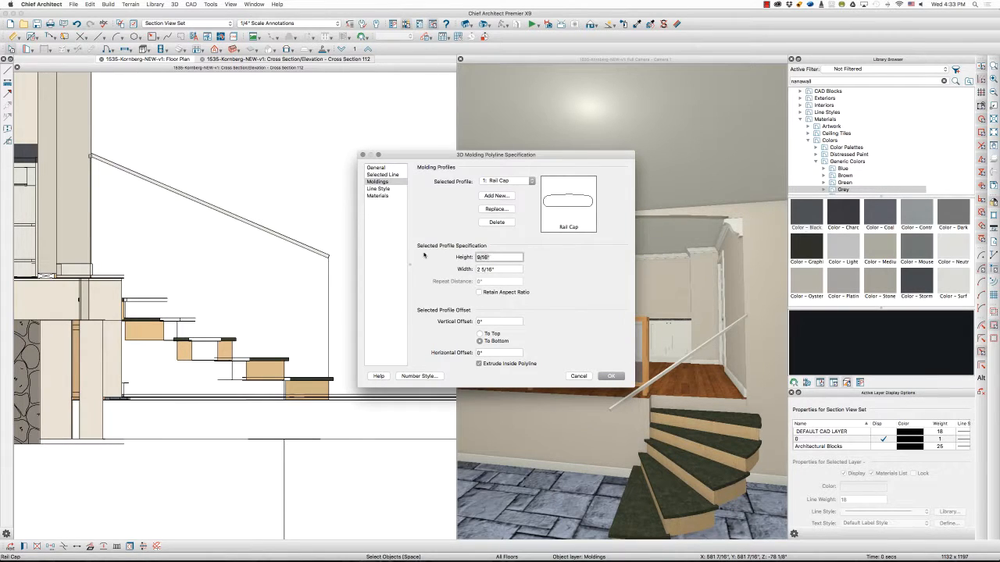
{"action": "type", "text": "3/4"}
{"action": "key", "text": "Tab"}
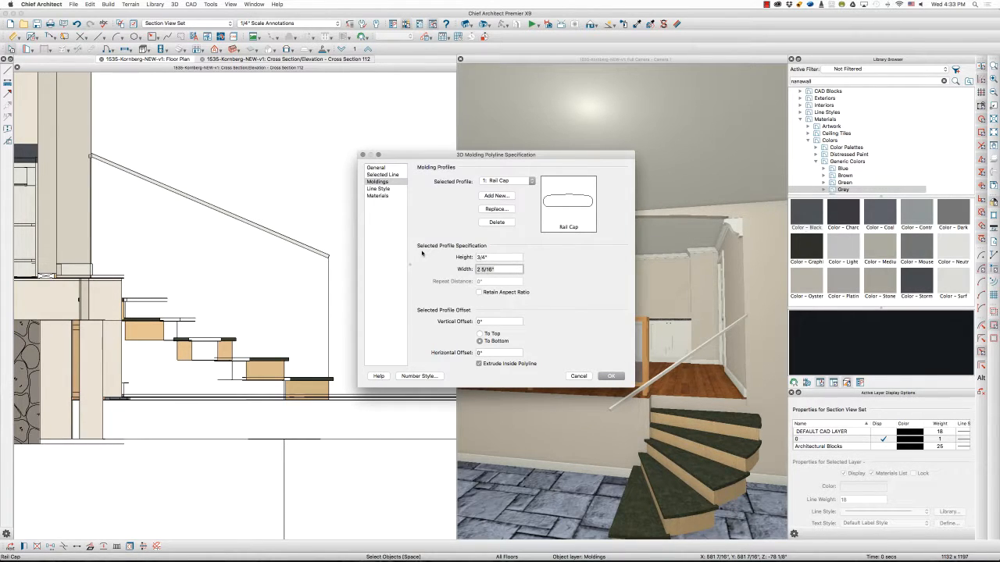
{"action": "type", "text": "1.5"}
{"action": "key", "text": "Tab"}
{"action": "left_click", "coordinate": [611, 376]}
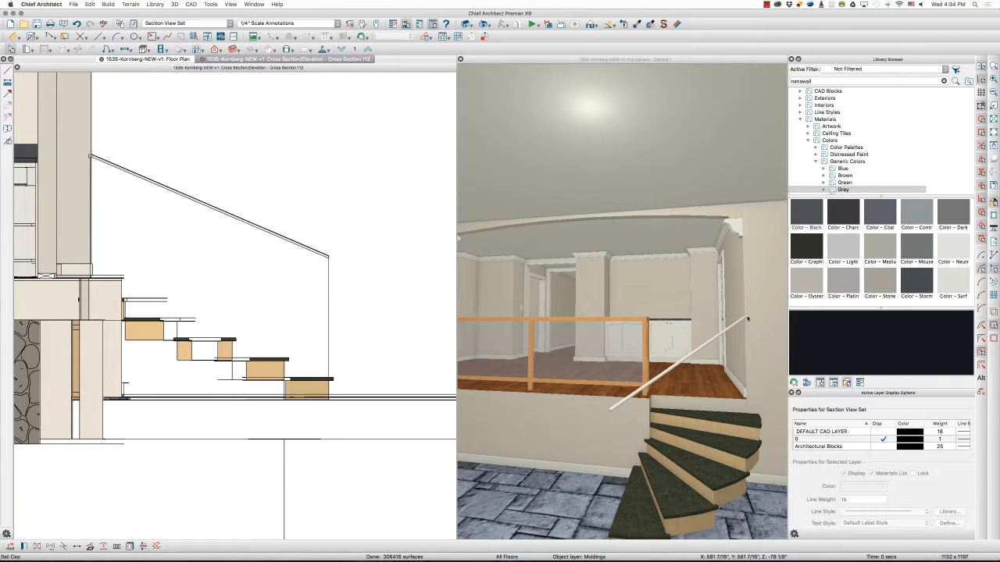
Try to change the sloping handrail molding from a straight line to an arc in the floor plan
{"action": "left_click", "coordinate": [173, 60]}
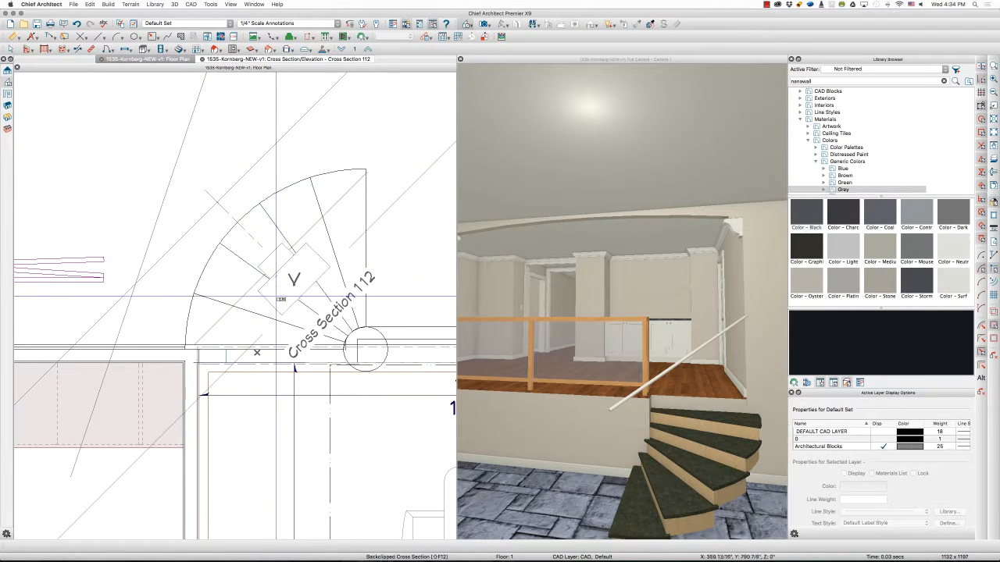
{"action": "left_click", "coordinate": [339, 205]}
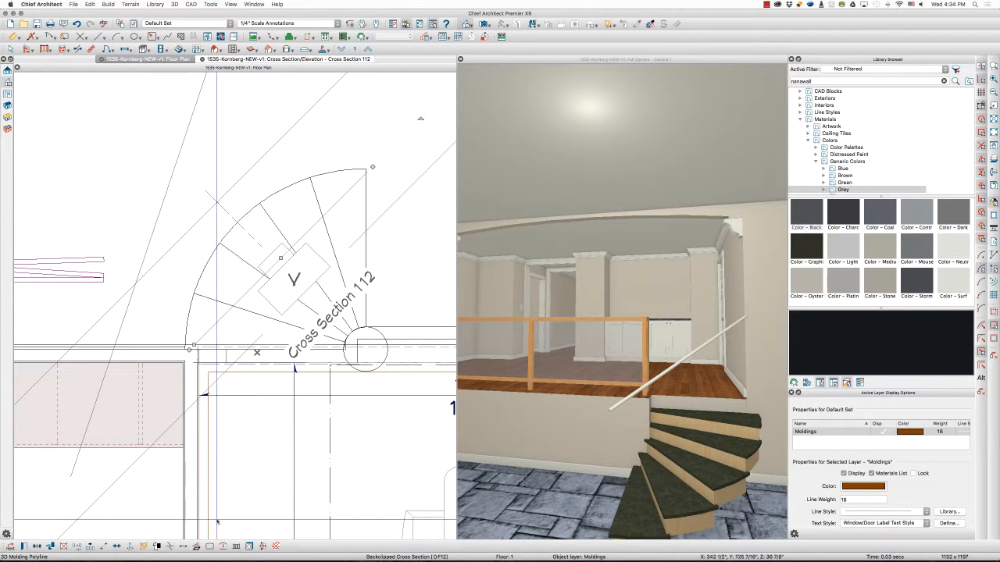
{"action": "left_click", "coordinate": [222, 546]}
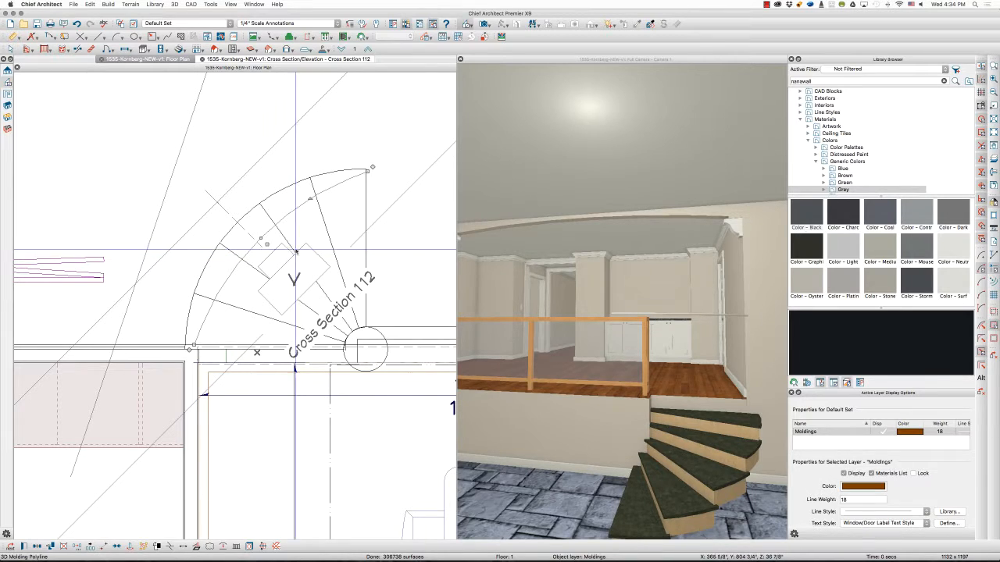
Orbit the 3D camera around the stair and check the section view to examine the slope of the curved molding
{"action": "left_click", "coordinate": [606, 396]}
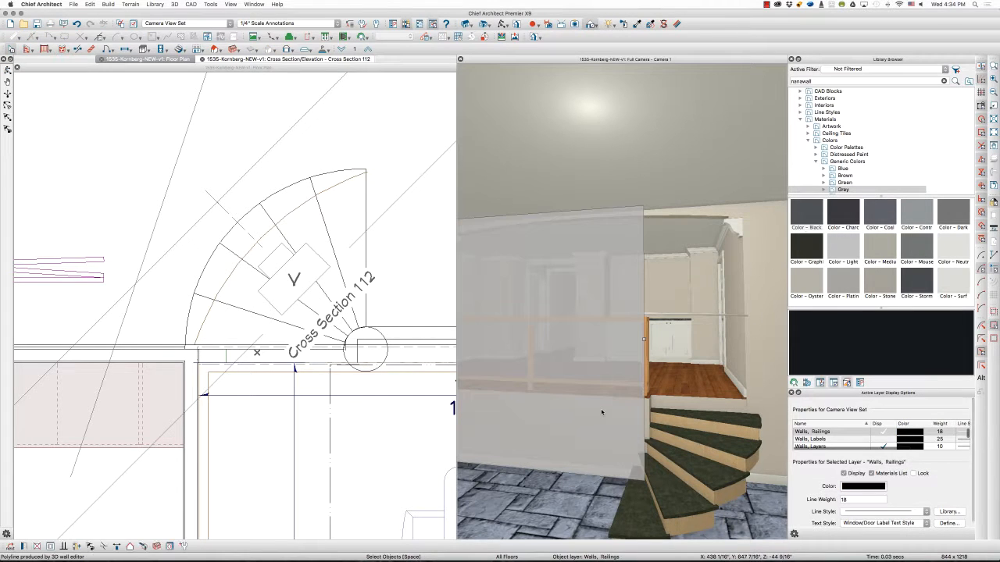
{"action": "left_click", "coordinate": [606, 395]}
{"action": "left_click", "coordinate": [8, 72]}
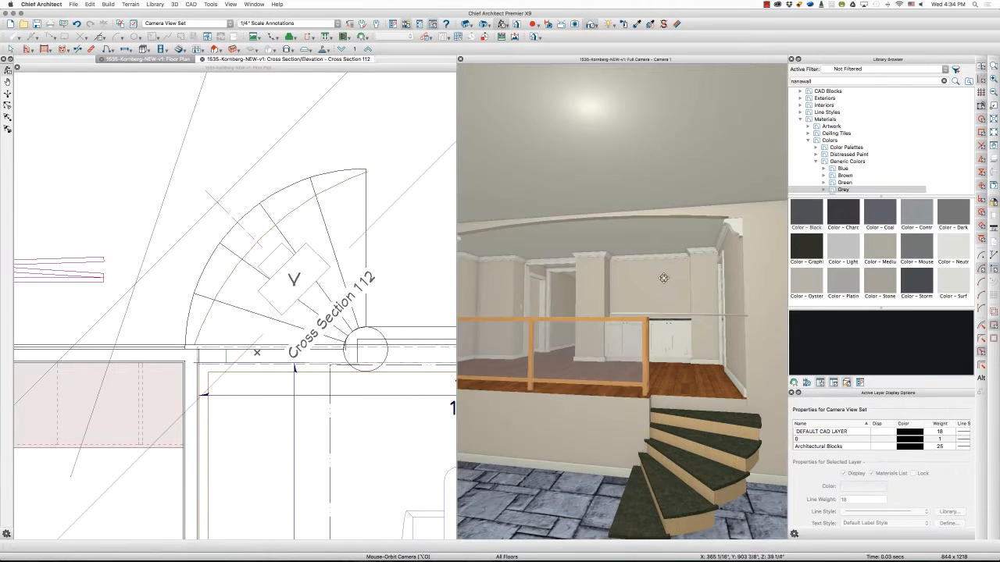
{"action": "left_click_drag", "start_coordinate": [664, 278], "coordinate": [673, 321]}
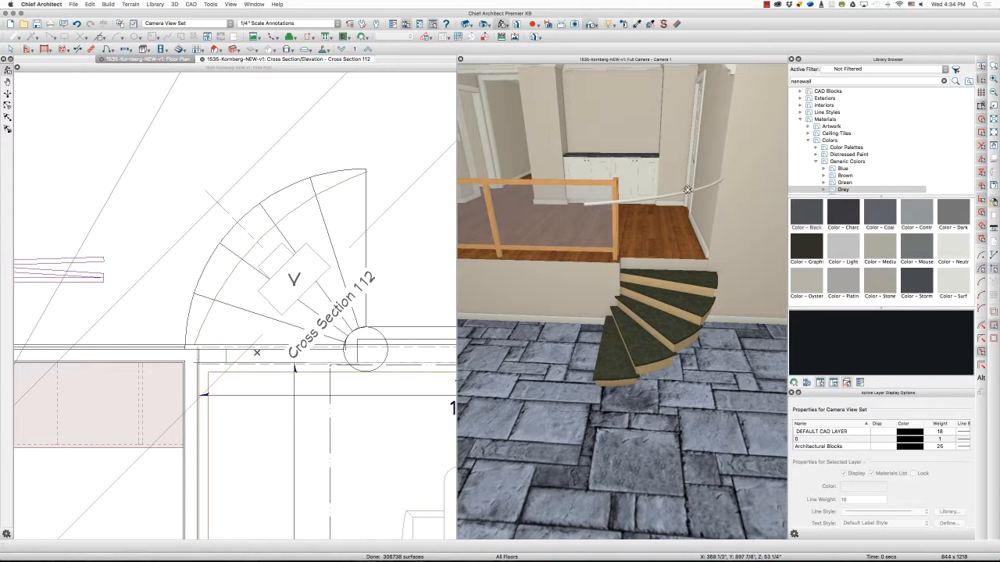
{"action": "left_click_drag", "start_coordinate": [687, 189], "coordinate": [667, 201]}
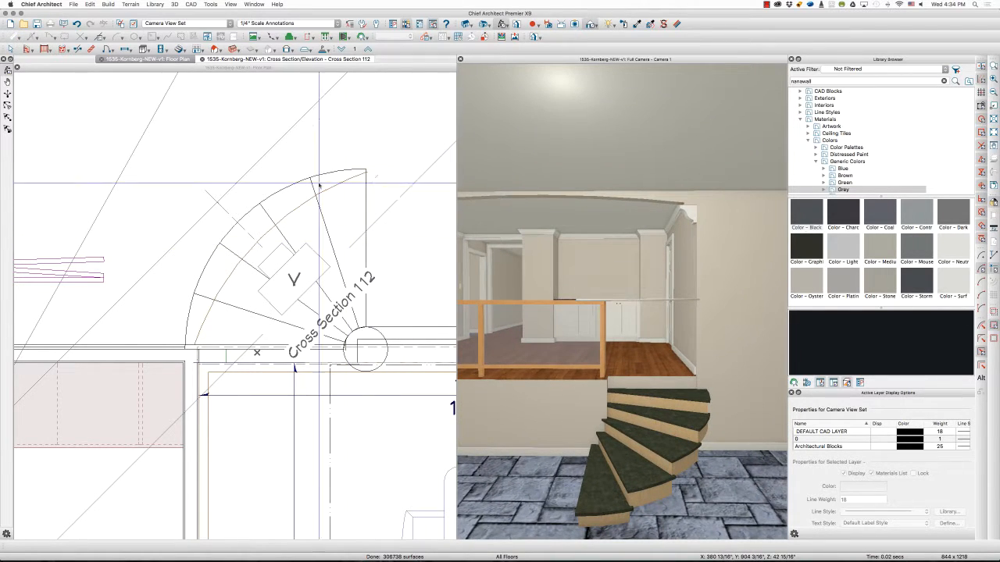
{"action": "left_click", "coordinate": [294, 61]}
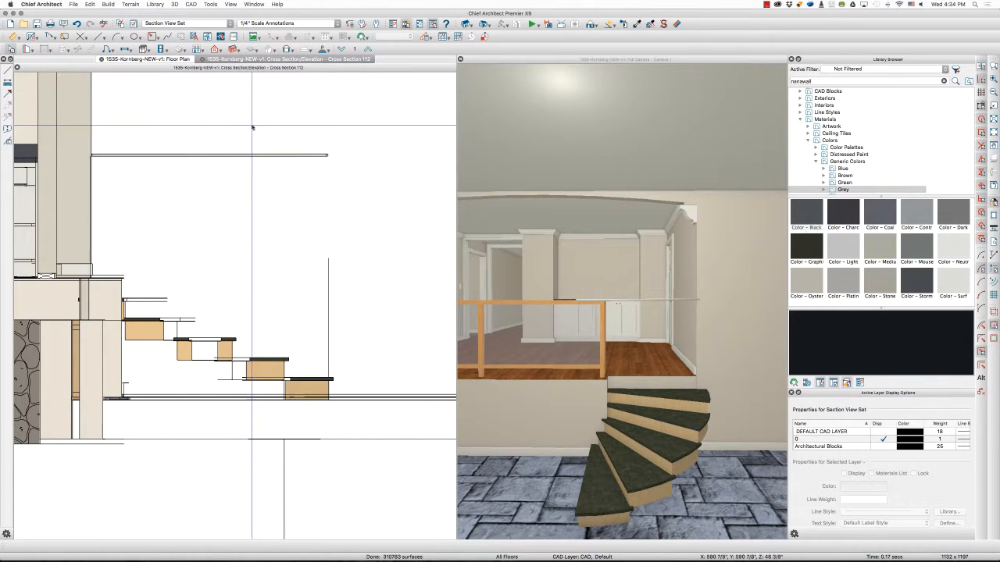
Return to the floor plan and undo the change of the handrail molding to an arc
{"action": "left_click", "coordinate": [148, 60]}
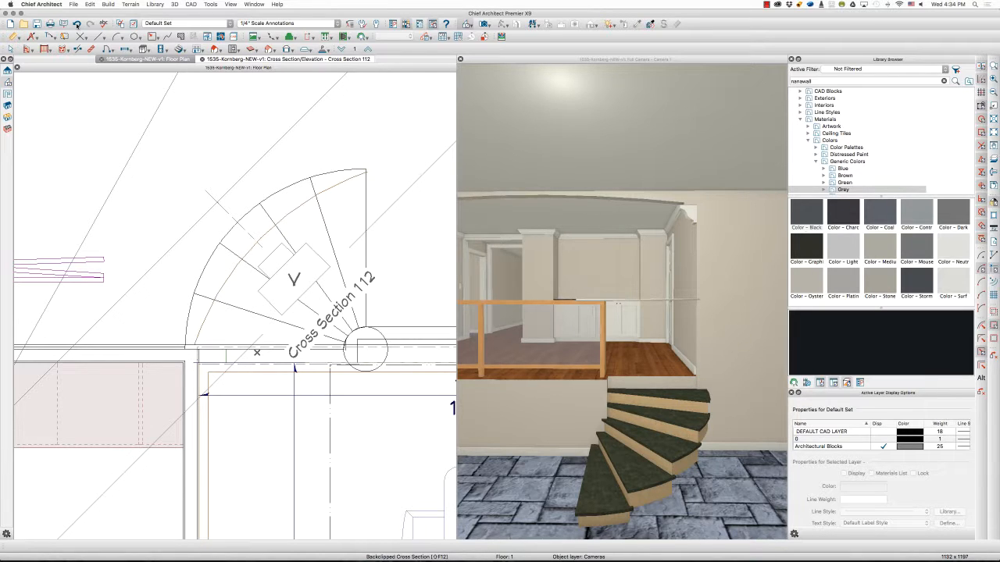
{"action": "left_click", "coordinate": [77, 25]}
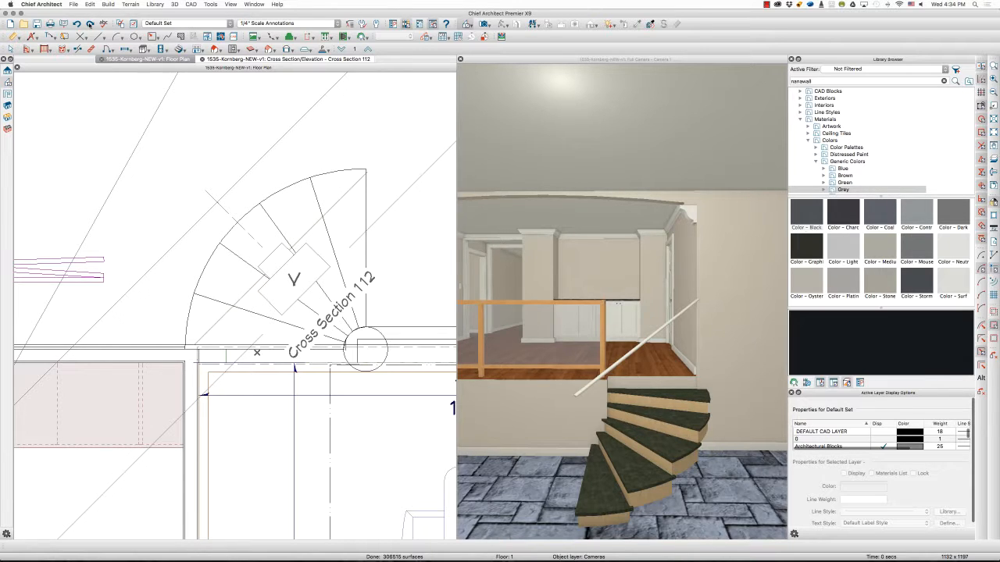
{"action": "left_click", "coordinate": [90, 24]}
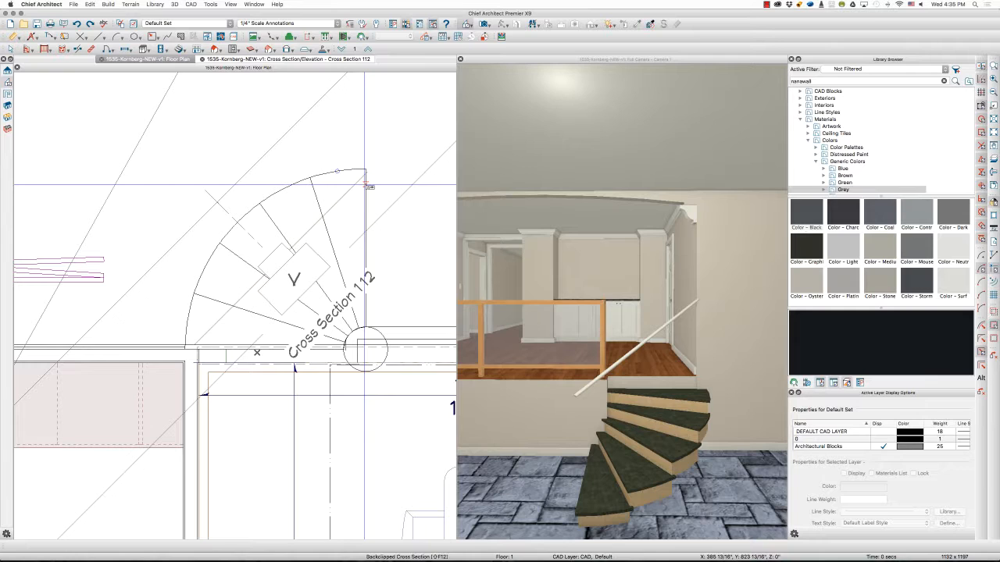
Draw a 90° CAD arc of about 4'-3 7/16" radius around the stair's centre, just inside the treads' outer edge
{"action": "left_click", "coordinate": [983, 270]}
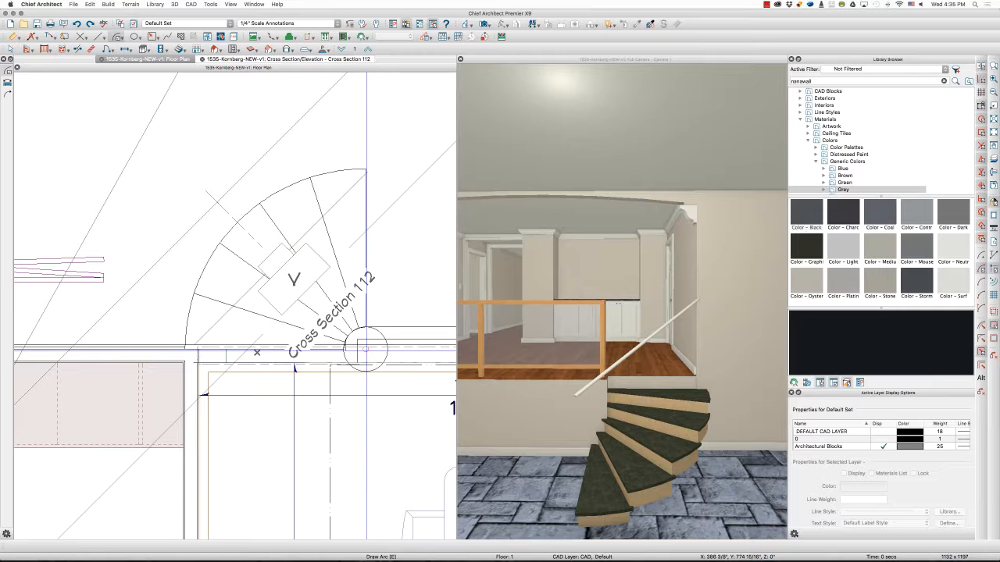
{"action": "left_click_drag", "start_coordinate": [366, 349], "coordinate": [190, 350]}
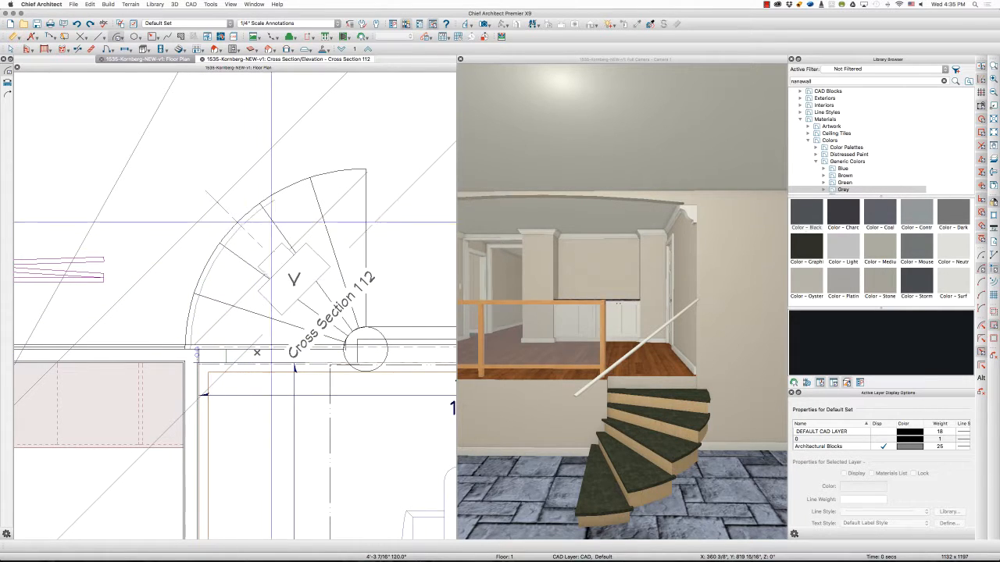
{"action": "left_click", "coordinate": [367, 198]}
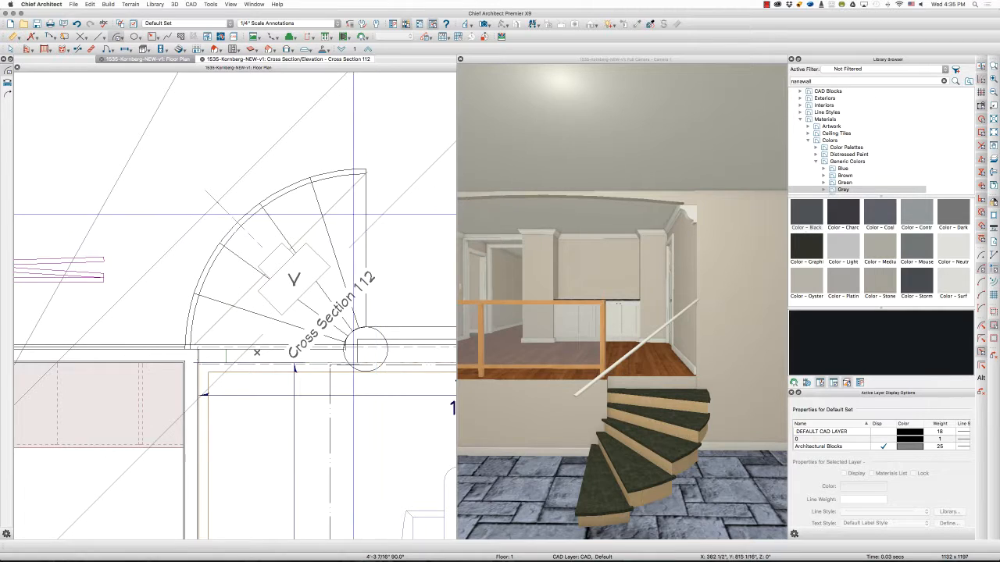
Break the molding line near its lower end and move the new point to where the first riser line meets the arc
{"action": "left_click", "coordinate": [342, 201]}
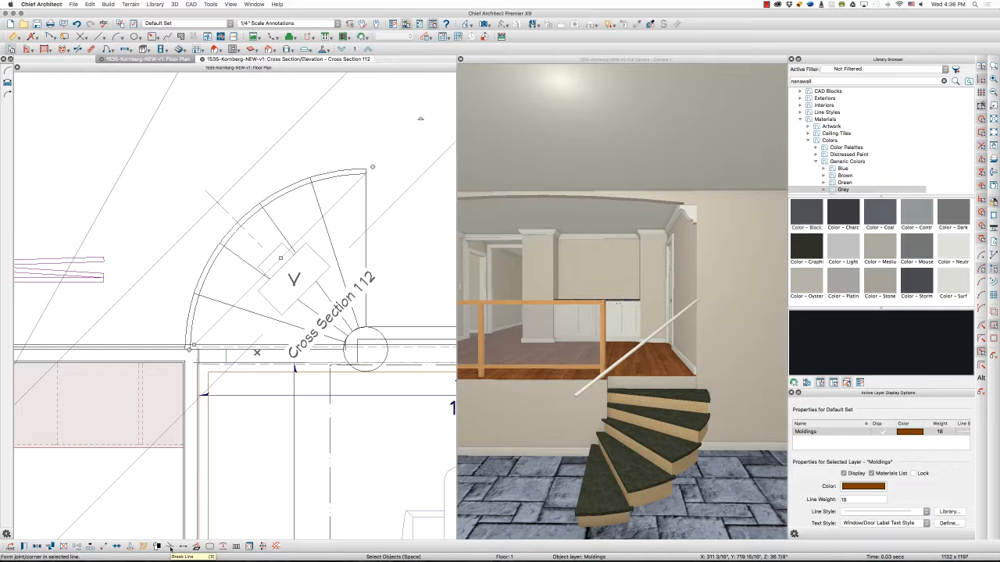
{"action": "left_click", "coordinate": [170, 547]}
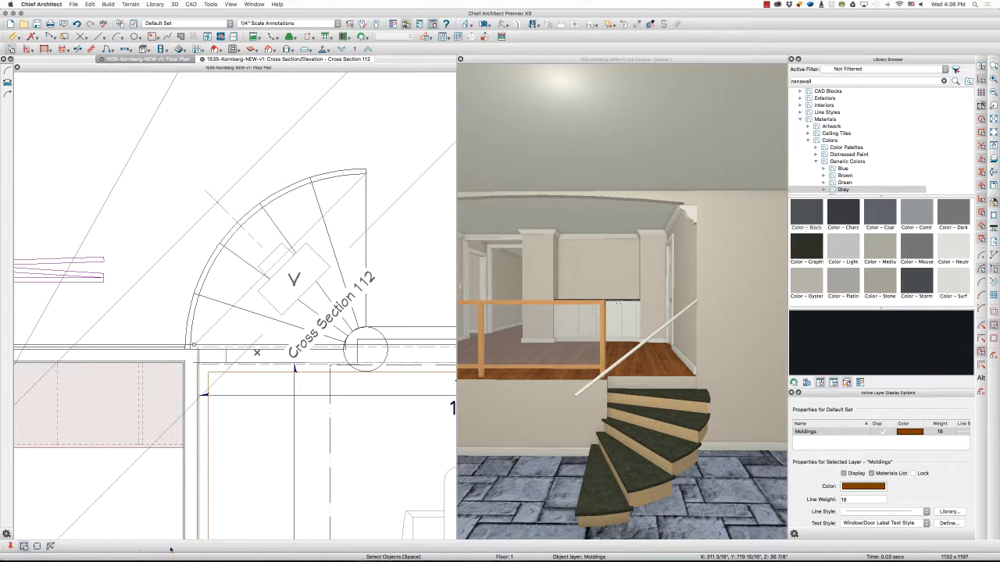
{"action": "left_click", "coordinate": [327, 216]}
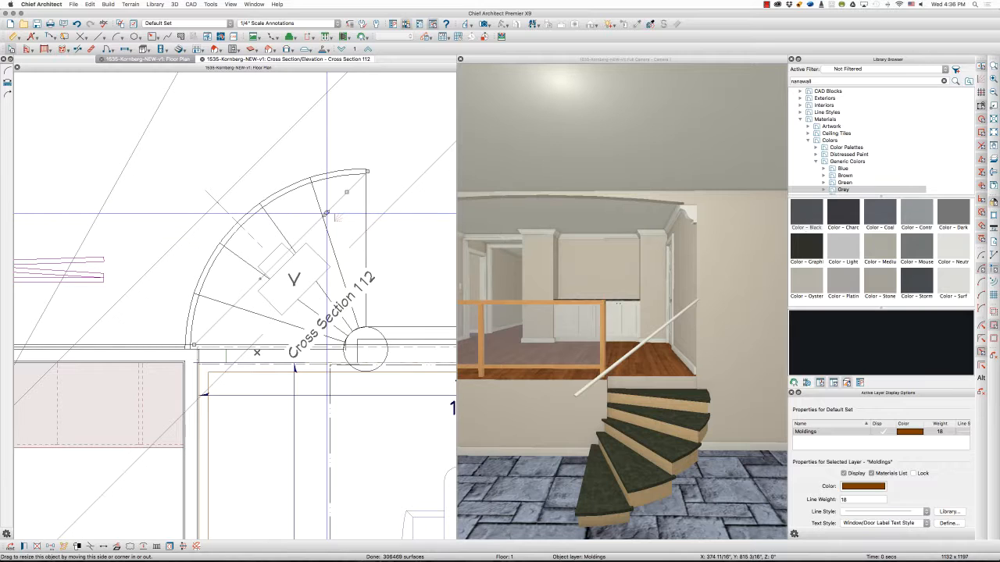
{"action": "left_click_drag", "start_coordinate": [326, 212], "coordinate": [364, 182]}
{"action": "scroll", "coordinate": [370, 174], "scroll_direction": "up", "scroll_amount": 3}
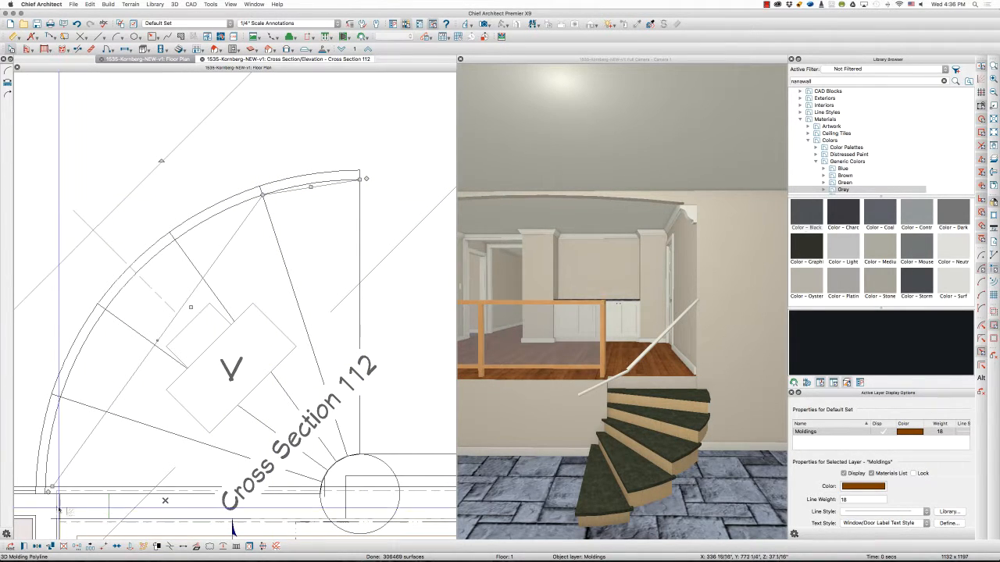
Move the molding's lower end onto the CAD arc and bend both molding segments into arcs that follow it
{"action": "left_click_drag", "start_coordinate": [53, 489], "coordinate": [43, 489]}
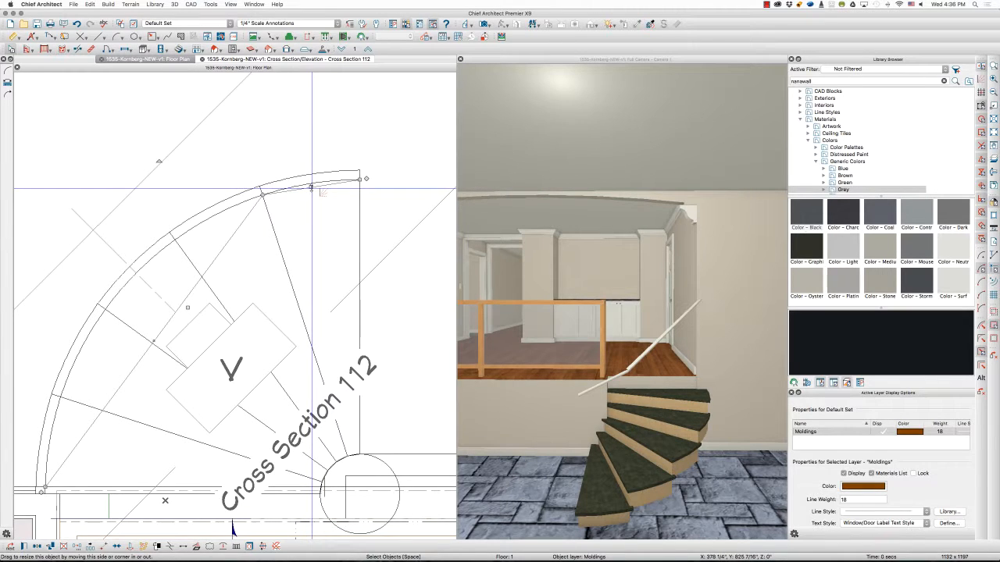
{"action": "left_click", "coordinate": [223, 549]}
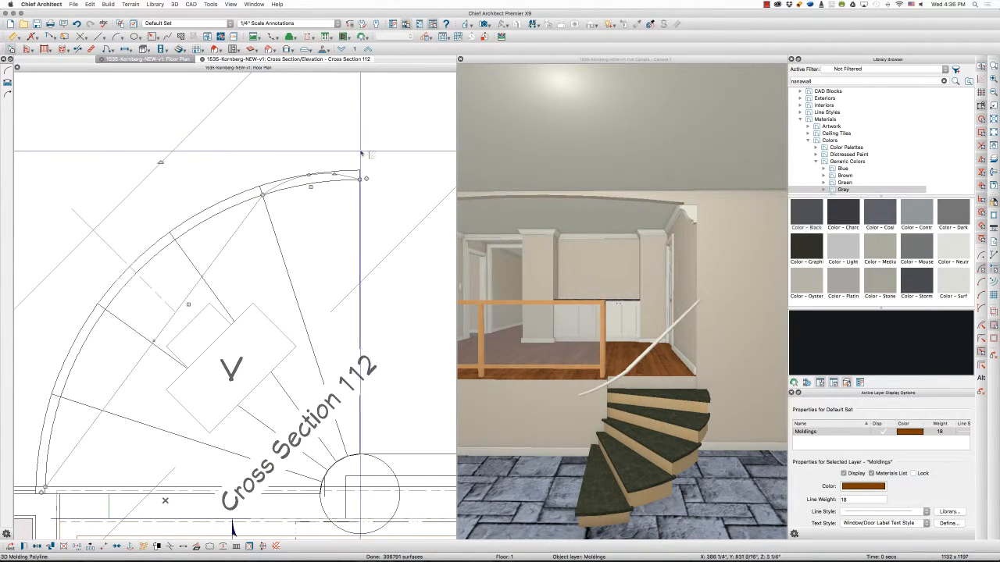
{"action": "left_click_drag", "start_coordinate": [335, 172], "coordinate": [244, 205]}
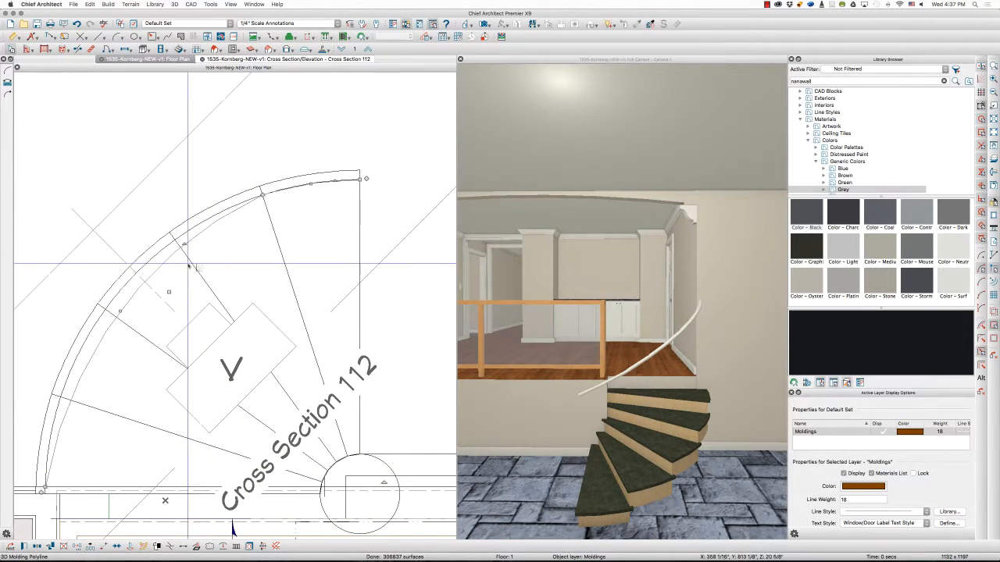
{"action": "left_click_drag", "start_coordinate": [185, 249], "coordinate": [154, 250]}
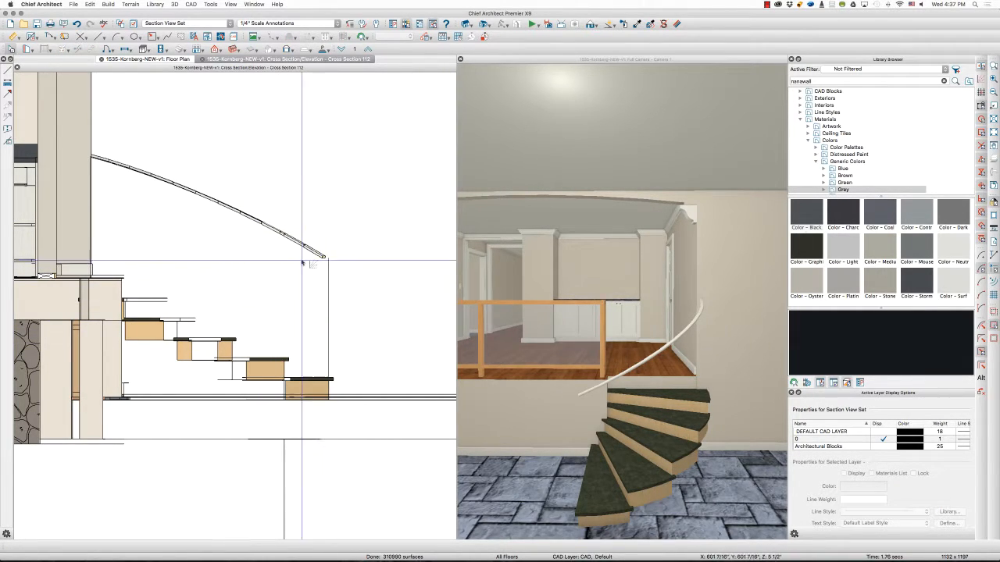
Check the curved handrail's slope in the section view and orbit the 3D camera around the stair to examine its shape
{"action": "left_click", "coordinate": [91, 164]}
{"action": "left_click", "coordinate": [327, 318]}
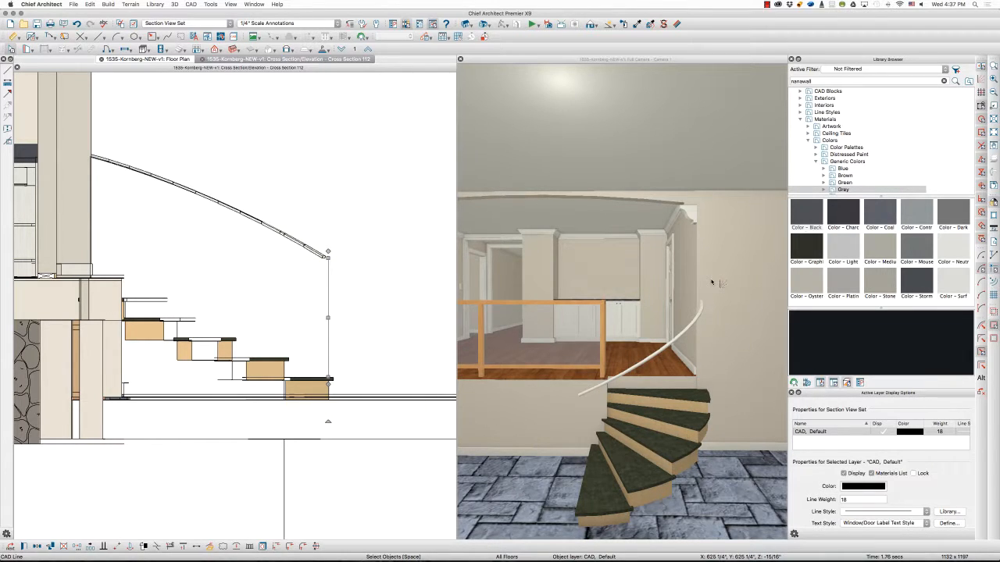
{"action": "left_click", "coordinate": [590, 60]}
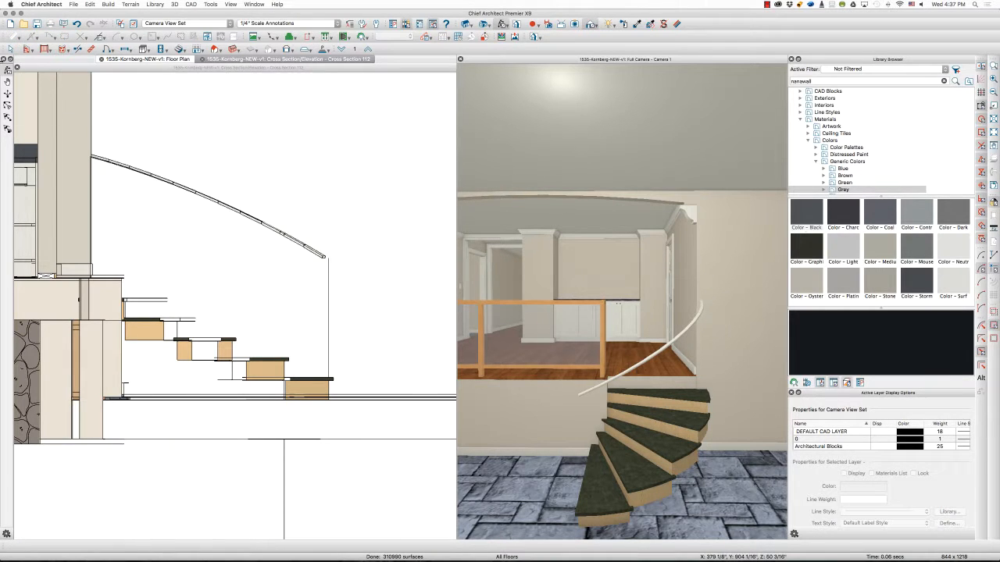
{"action": "middle_click_drag", "start_coordinate": [525, 262], "coordinate": [649, 400]}
{"action": "middle_click_drag", "start_coordinate": [646, 289], "coordinate": [633, 345]}
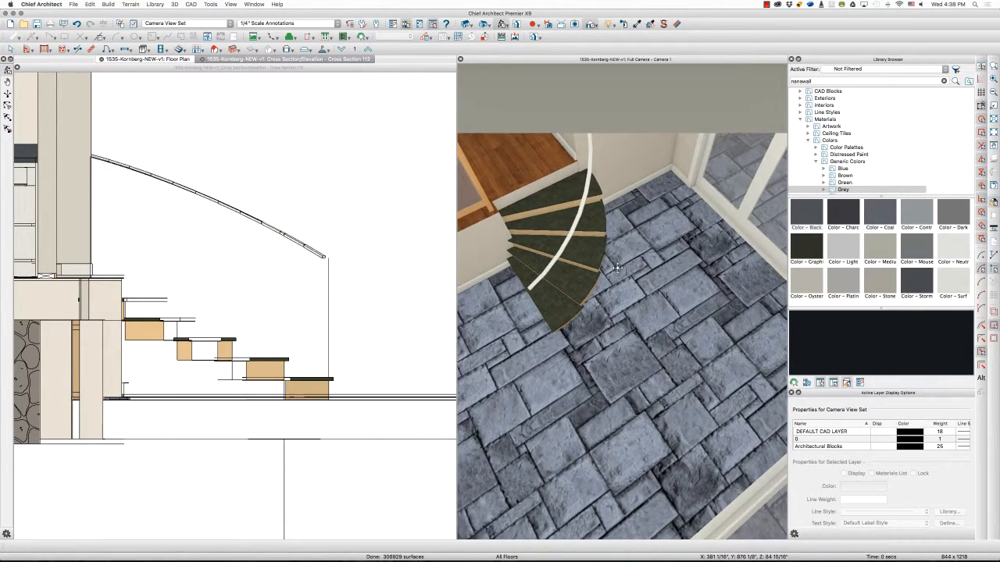
{"action": "middle_click_drag", "start_coordinate": [617, 268], "coordinate": [510, 181]}
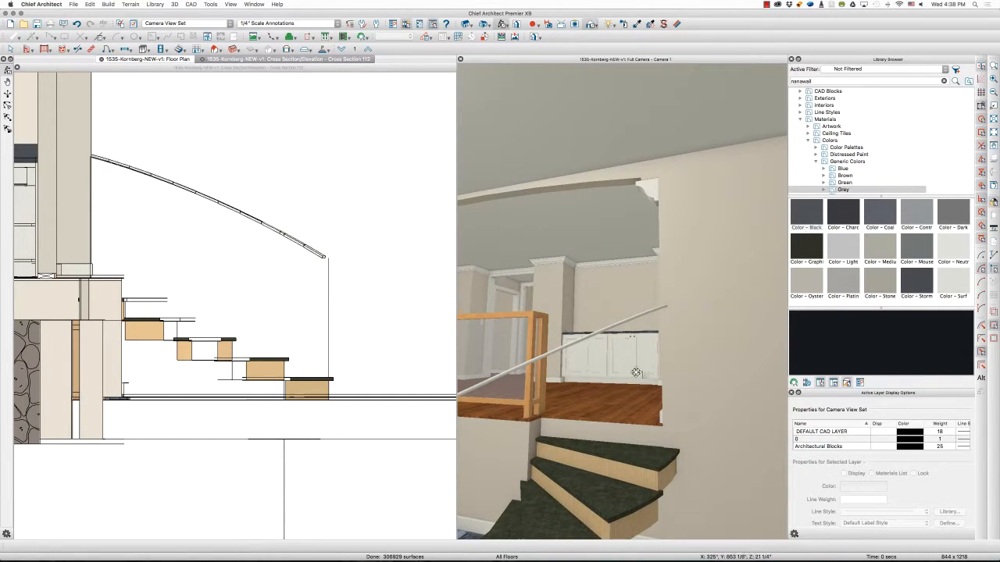
{"action": "middle_click_drag", "start_coordinate": [606, 414], "coordinate": [599, 286]}
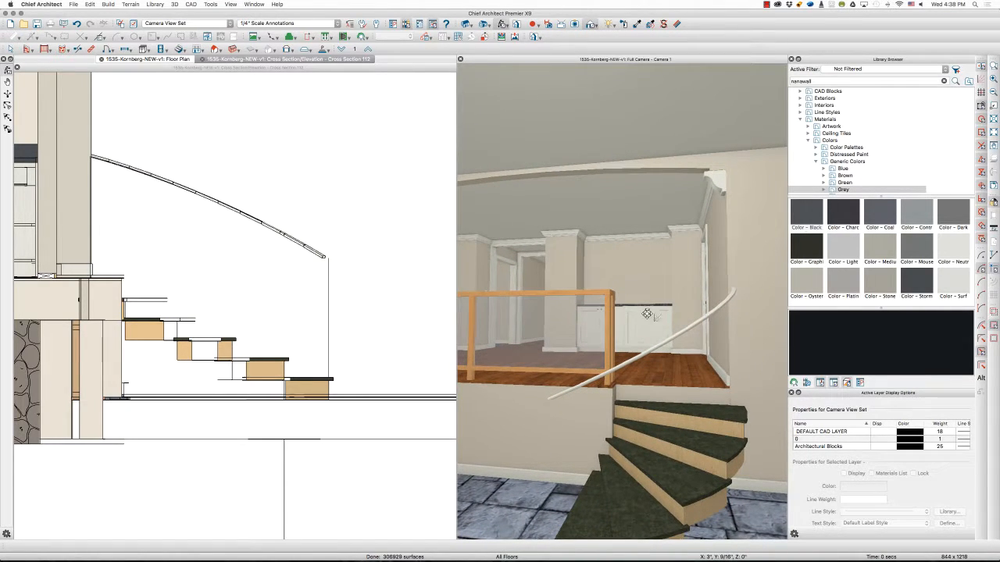
Apply the Color - Black material to the curved handrail molding
{"action": "left_click", "coordinate": [806, 213]}
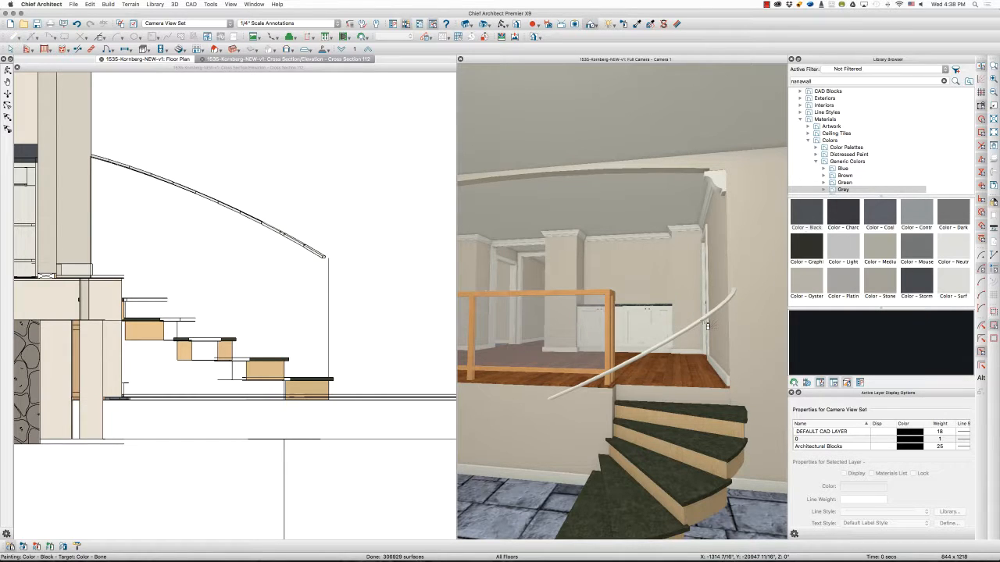
{"action": "left_click", "coordinate": [707, 325]}
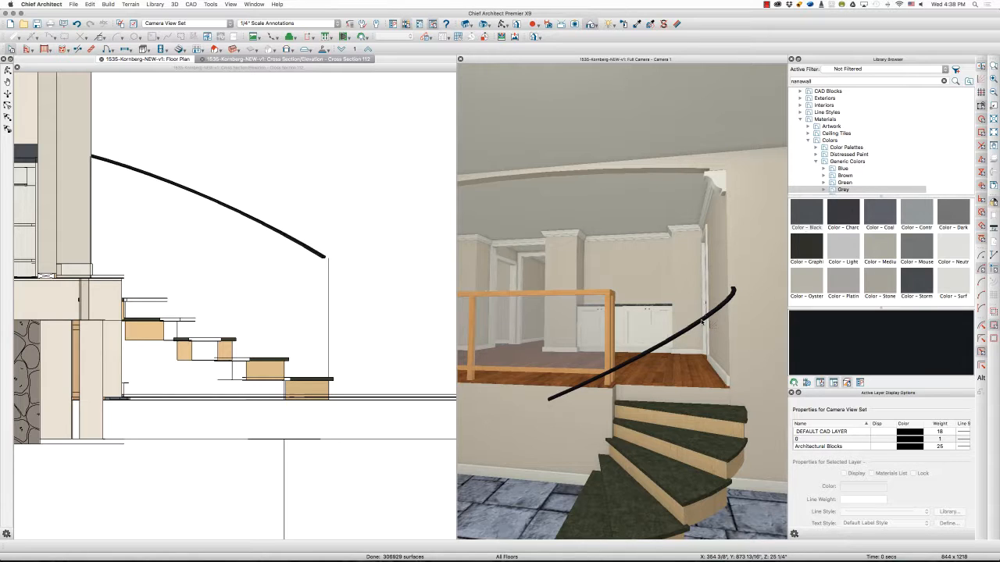
{"action": "left_click", "coordinate": [247, 218]}
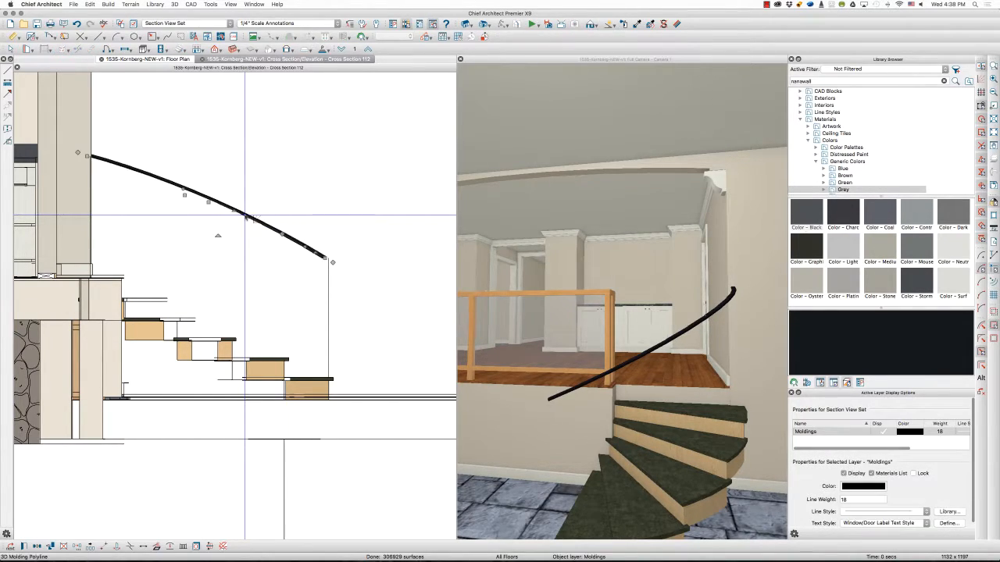
{"action": "key", "text": "Escape"}
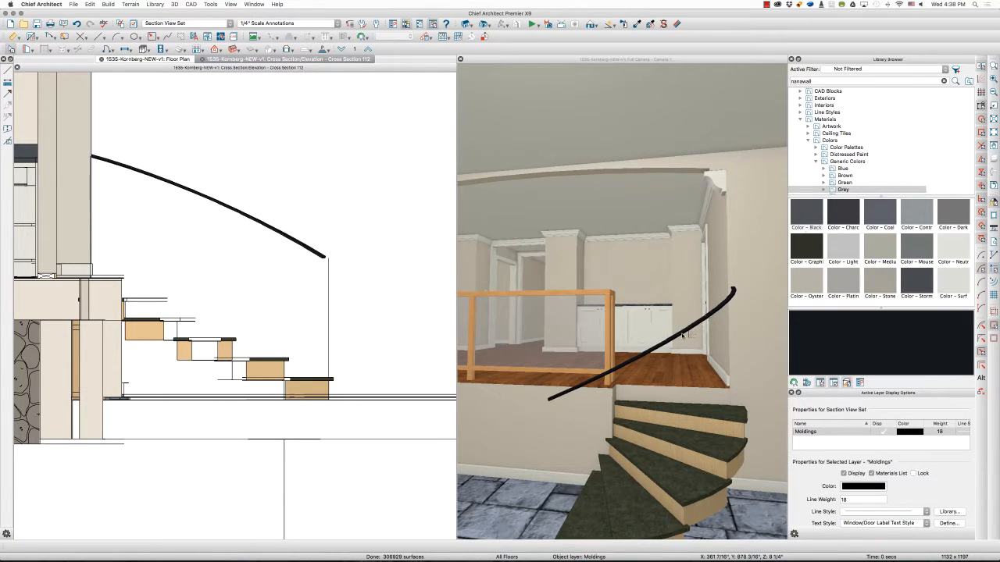
Replicate the handrail molding as one copy moved straight down along Z to run near the stair treads
{"action": "left_click", "coordinate": [682, 335]}
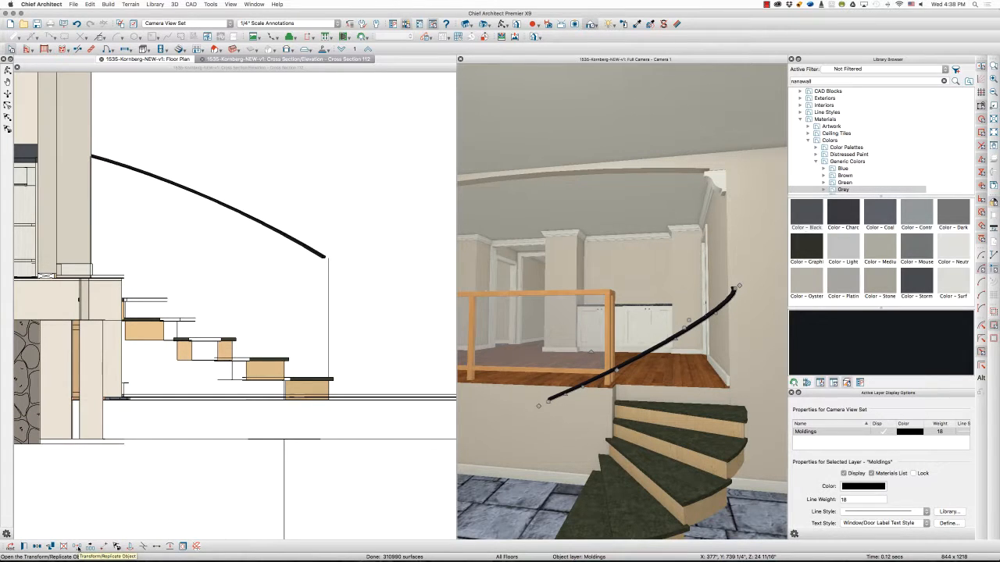
{"action": "left_click", "coordinate": [78, 549]}
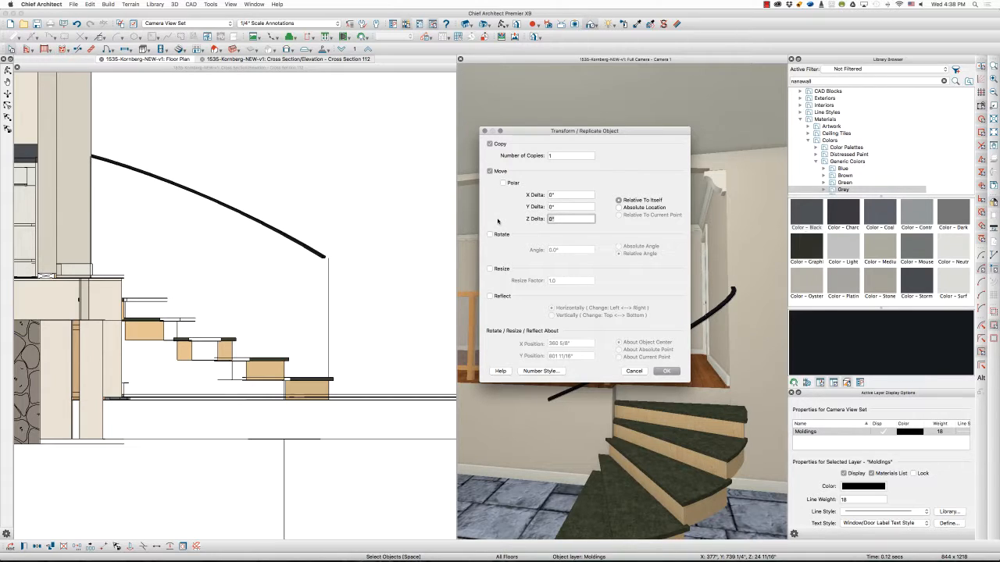
{"action": "key", "text": "Return"}
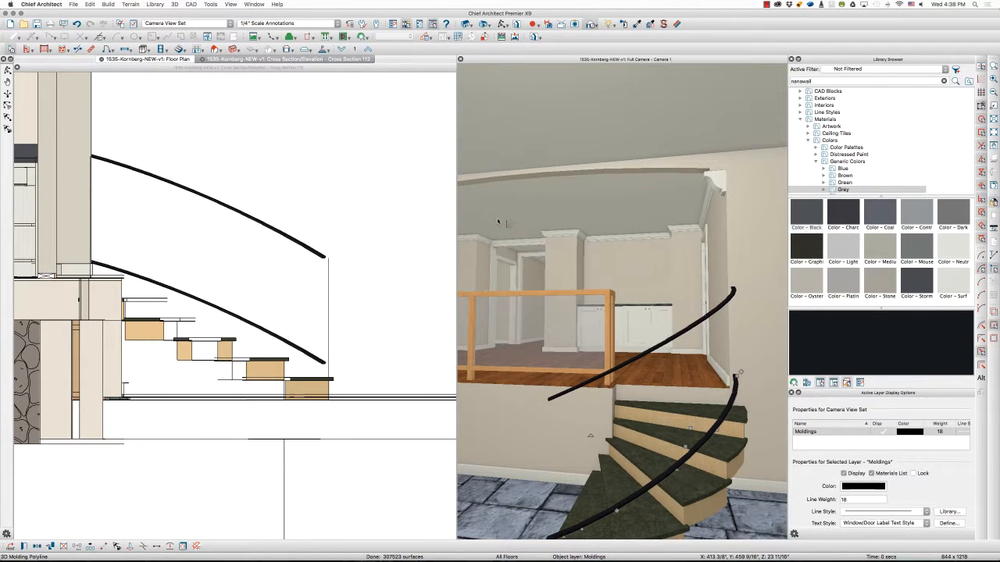
In the floor plan, draw a 1/2" by 1/2" rectangular polyline just inside the stair's curved edge
{"action": "left_click", "coordinate": [168, 60]}
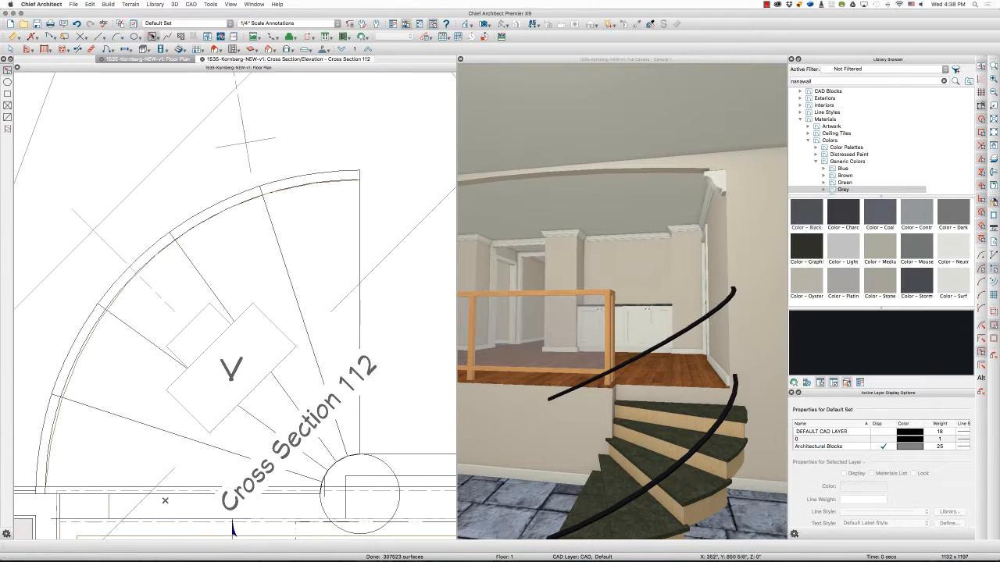
{"action": "scroll", "coordinate": [320, 213], "scroll_direction": "up", "scroll_amount": 3}
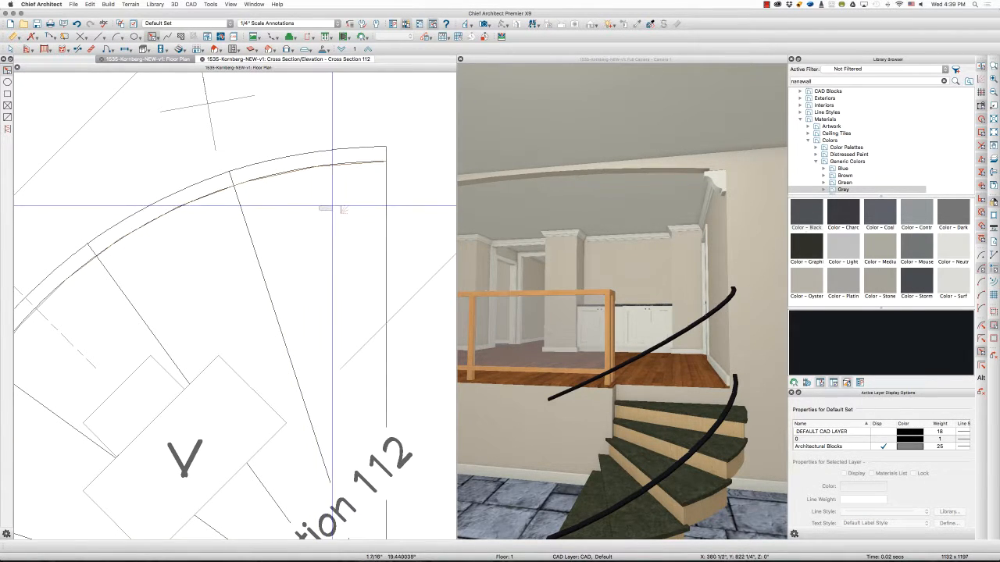
{"action": "key", "text": "Tab"}
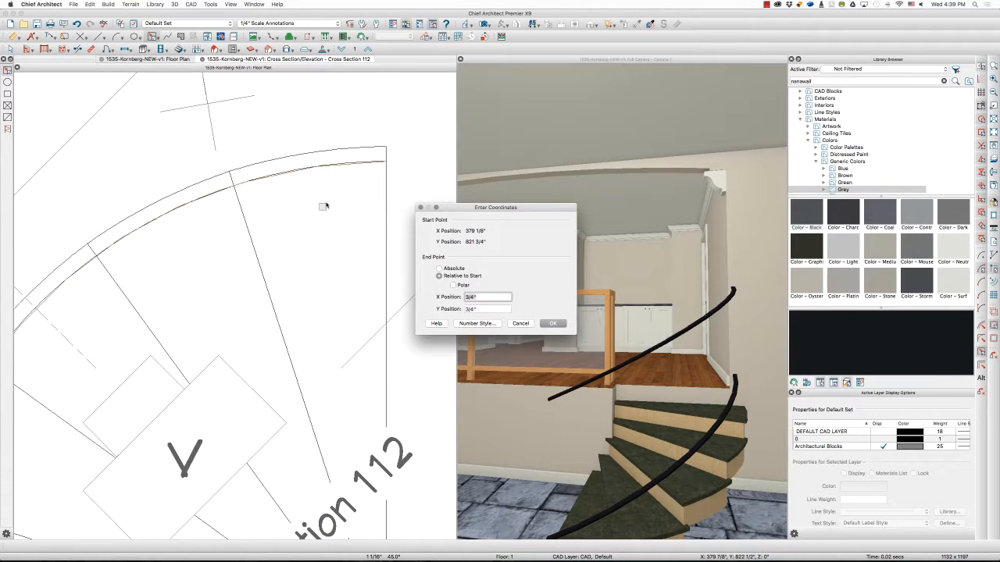
{"action": "key", "text": "Tab"}
{"action": "type", "text": ".5"}
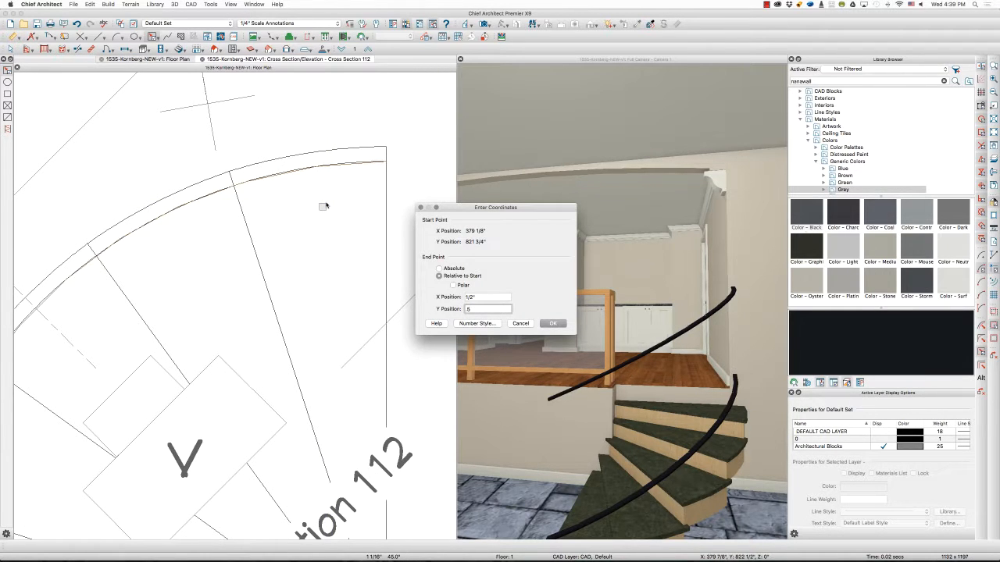
{"action": "key", "text": "Return"}
{"action": "left_click", "coordinate": [324, 206]}
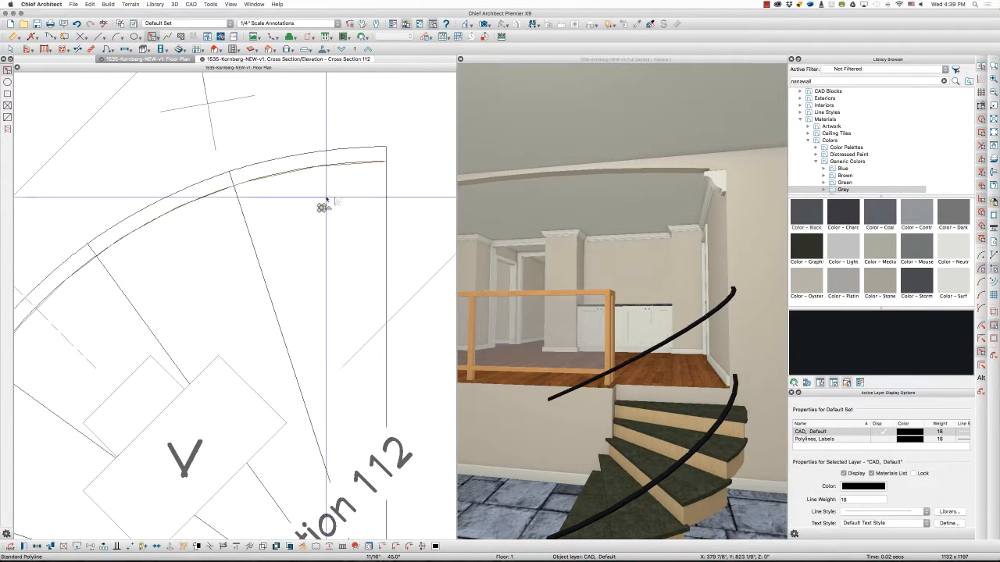
Convert the small square to a polyline solid with a thickness of 32"
{"action": "scroll", "coordinate": [327, 195], "scroll_direction": "up", "scroll_amount": 3}
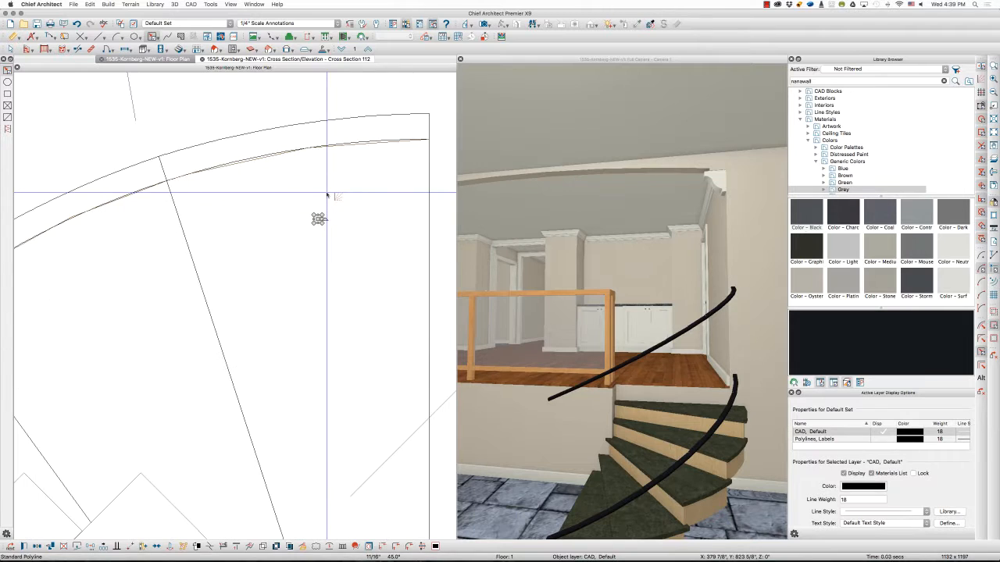
{"action": "left_click", "coordinate": [303, 548]}
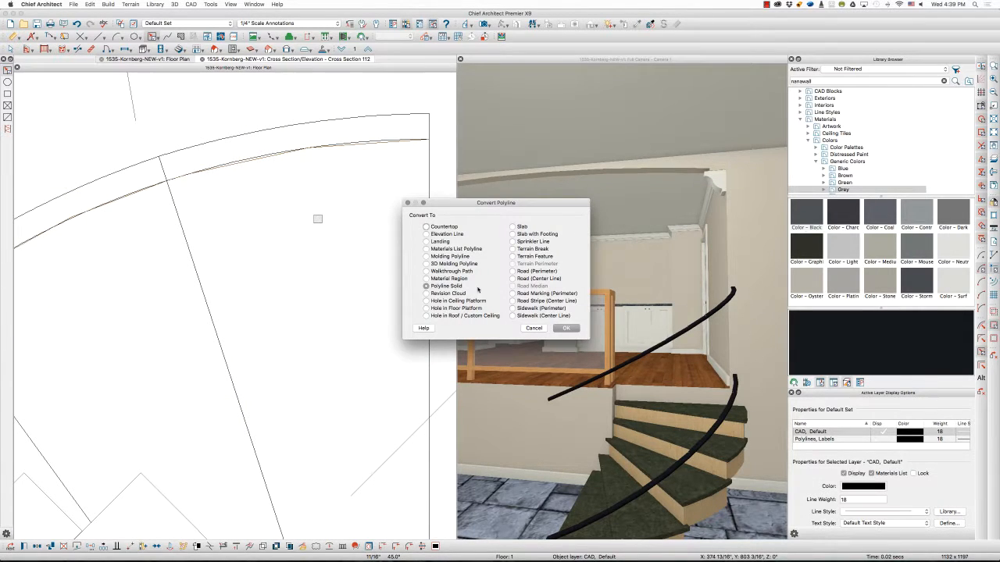
{"action": "left_click", "coordinate": [571, 329]}
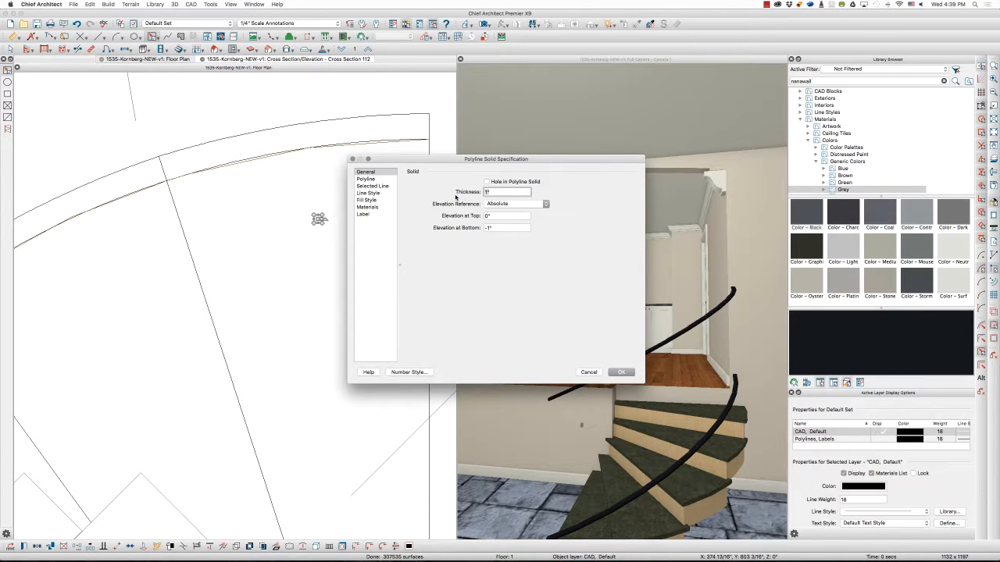
{"action": "type", "text": "32"}
{"action": "key", "text": "Tab"}
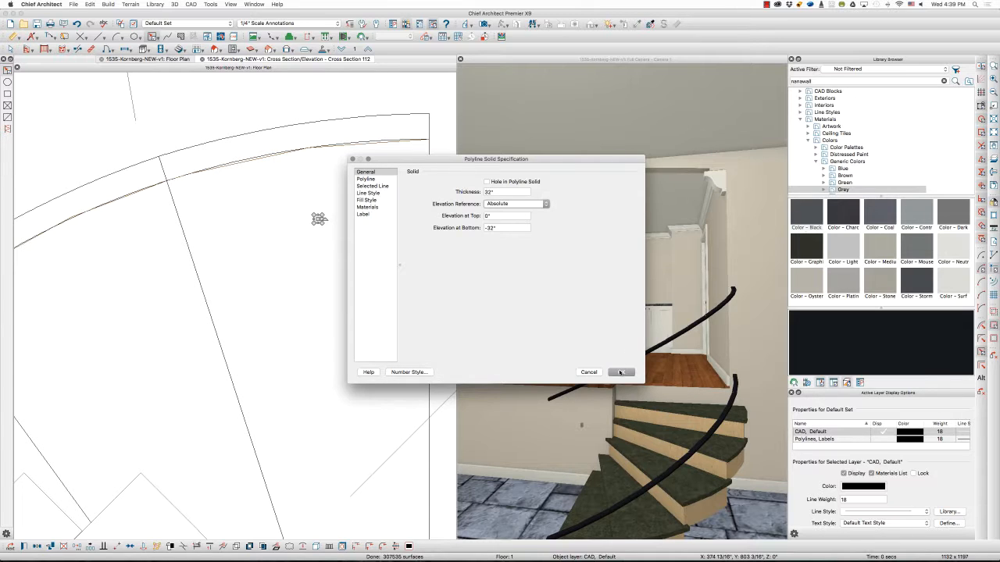
Assign the polyline solid to the Stairs & Landings layer and accept its specification
{"action": "left_click", "coordinate": [370, 193]}
{"action": "left_click", "coordinate": [550, 185]}
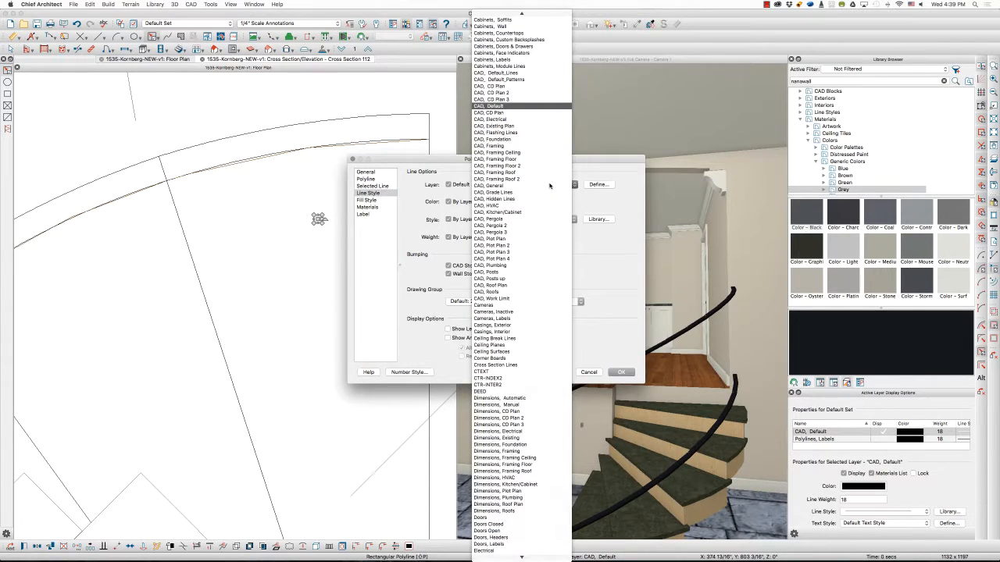
{"action": "key", "text": "w"}
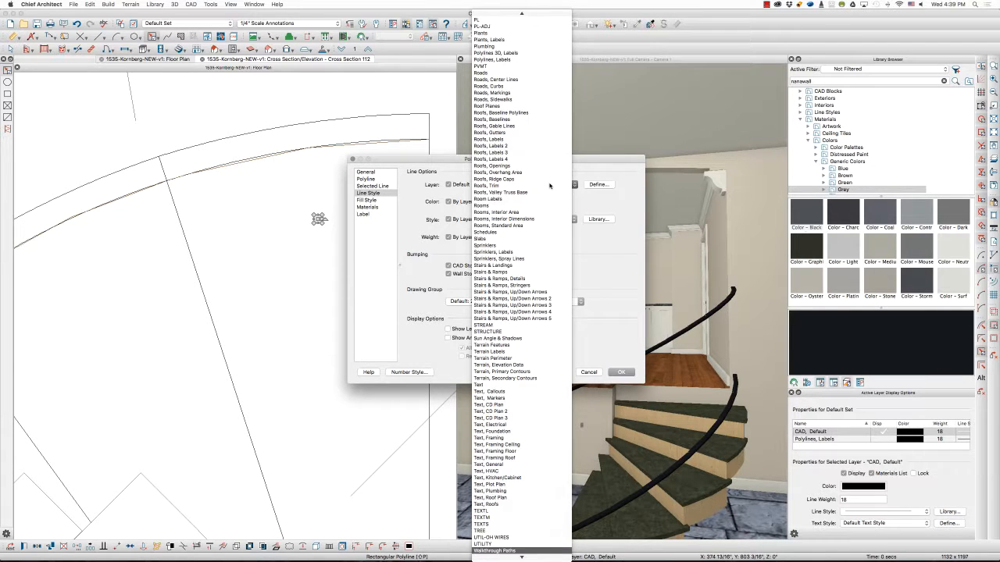
{"action": "scroll", "coordinate": [550, 186], "scroll_direction": "down", "scroll_amount": 5}
{"action": "scroll", "coordinate": [529, 493], "scroll_direction": "down", "scroll_amount": 3}
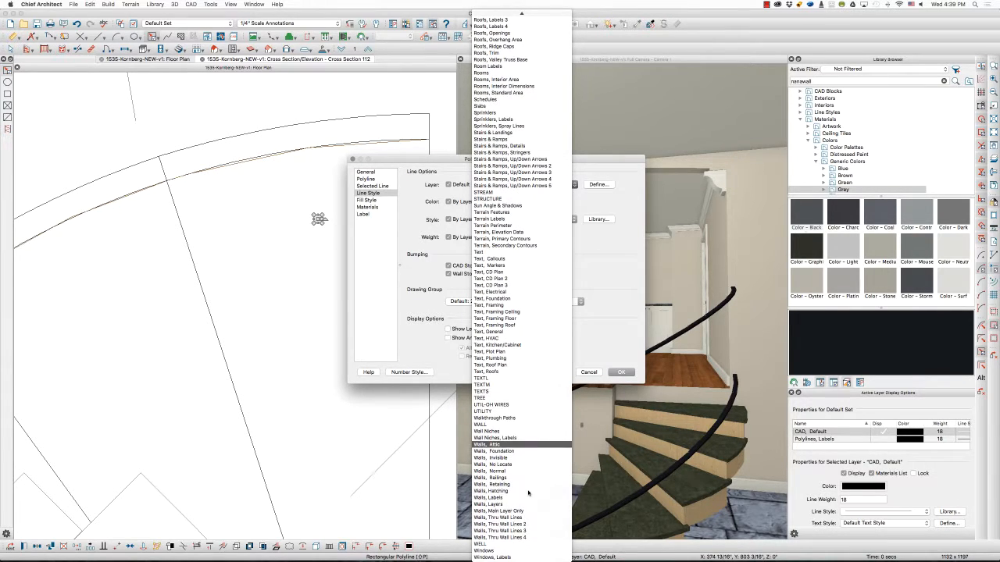
{"action": "left_click", "coordinate": [523, 478]}
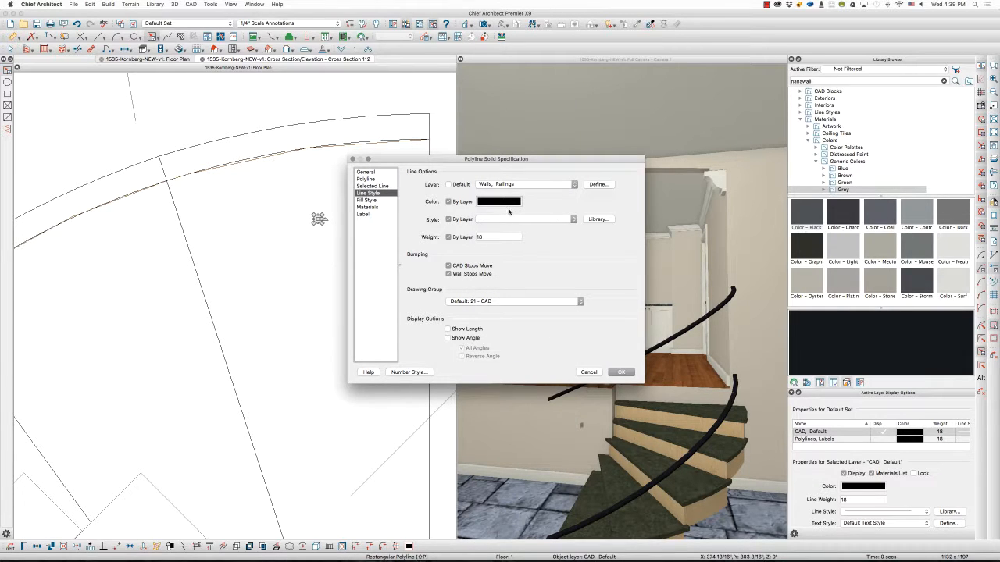
{"action": "left_click", "coordinate": [492, 182]}
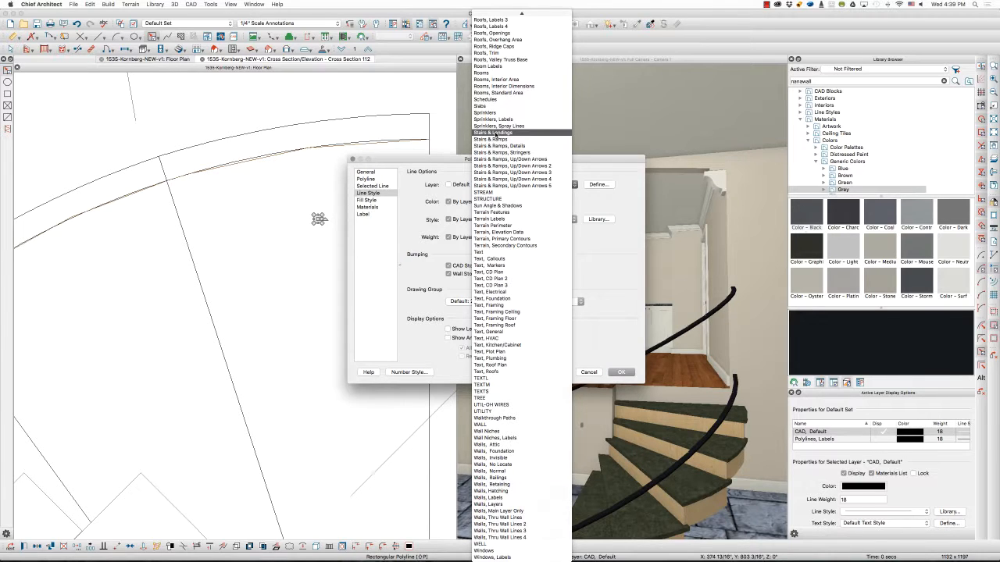
{"action": "left_click", "coordinate": [494, 133]}
{"action": "left_click", "coordinate": [619, 373]}
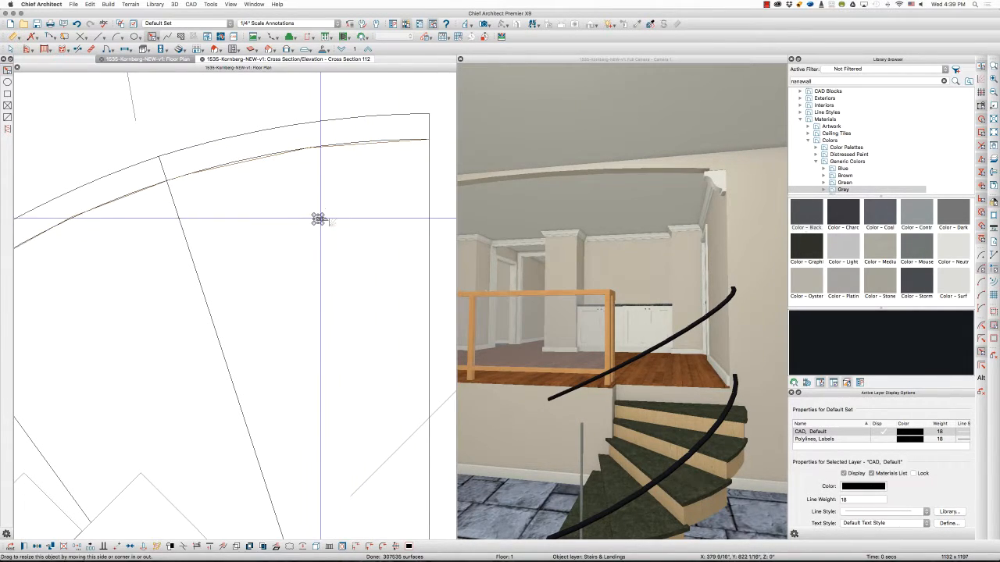
Move the baluster solid in plan to just inside the handrail arc near its upper end and view it in 3D
{"action": "scroll", "coordinate": [320, 219], "scroll_direction": "up", "scroll_amount": 2}
{"action": "scroll", "coordinate": [313, 220], "scroll_direction": "down", "scroll_amount": 3}
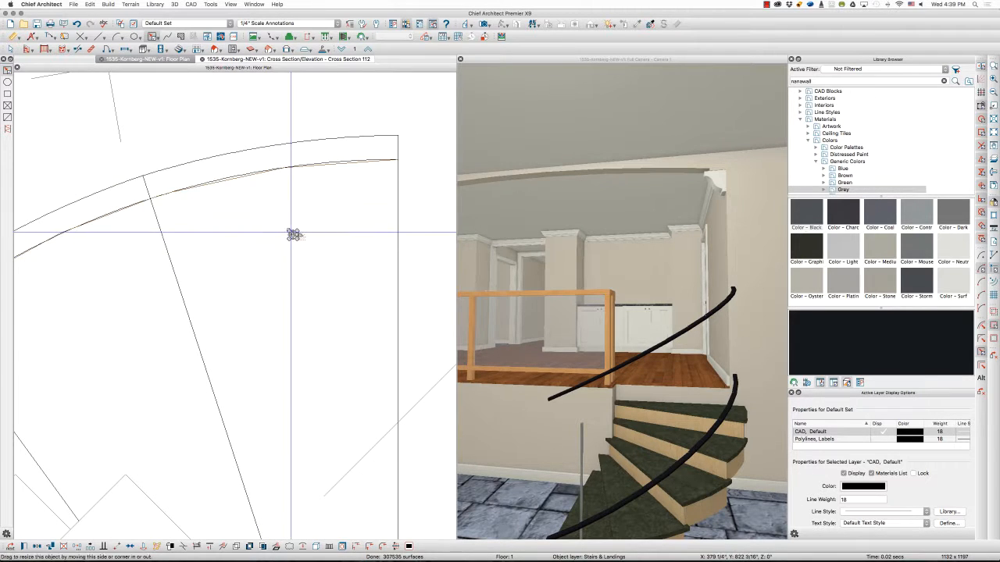
{"action": "left_click_drag", "start_coordinate": [294, 235], "coordinate": [378, 167]}
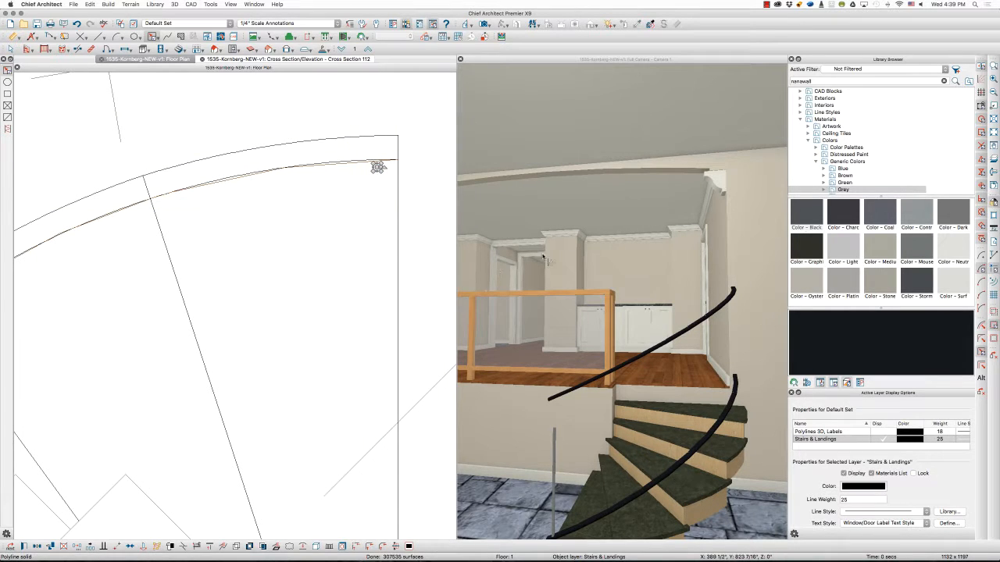
{"action": "scroll", "coordinate": [549, 261], "scroll_direction": "down", "scroll_amount": 5}
{"action": "scroll", "coordinate": [560, 293], "scroll_direction": "up", "scroll_amount": 2}
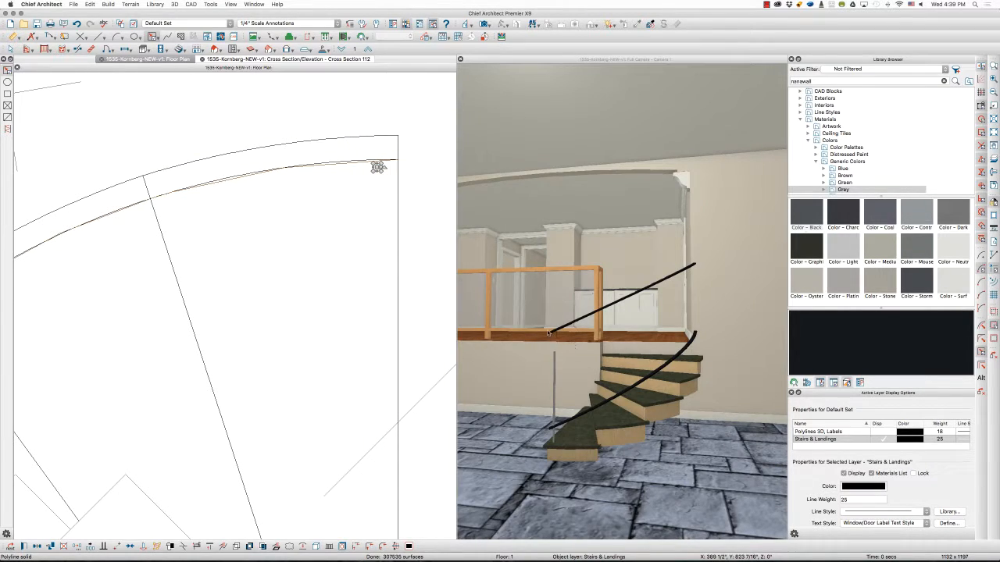
{"action": "left_click", "coordinate": [549, 334]}
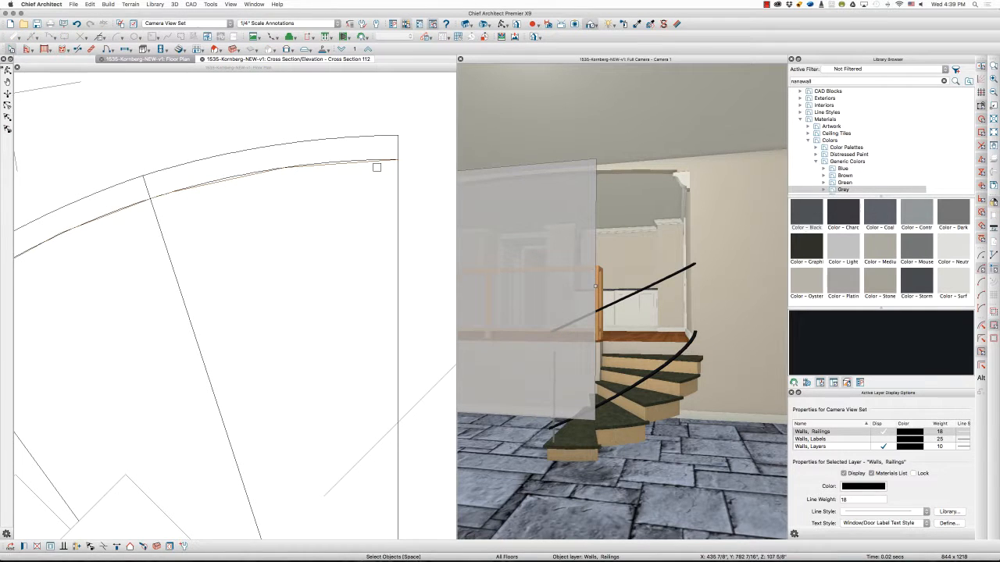
Shift the baluster in the floor plan slightly further inside the handrail arc, so it lines up with the rails in 3D
{"action": "left_click_drag", "start_coordinate": [701, 393], "coordinate": [625, 435]}
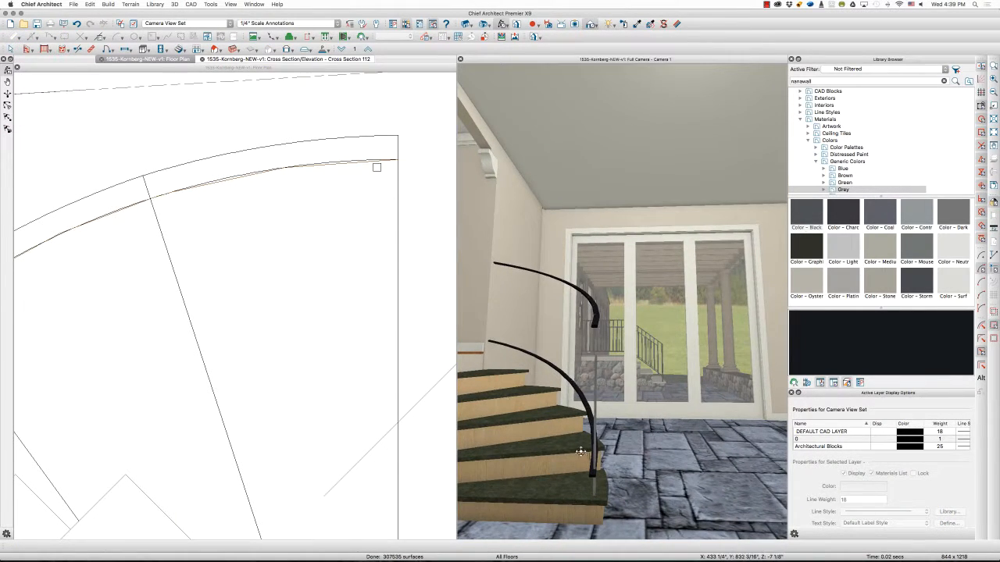
{"action": "left_click", "coordinate": [379, 167]}
{"action": "left_click", "coordinate": [379, 167]}
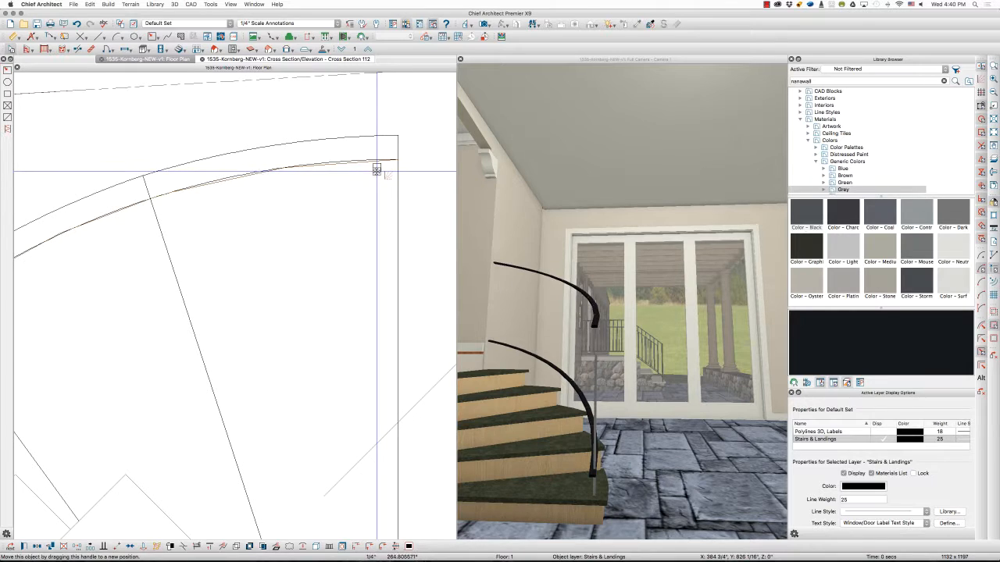
{"action": "left_click", "coordinate": [377, 170]}
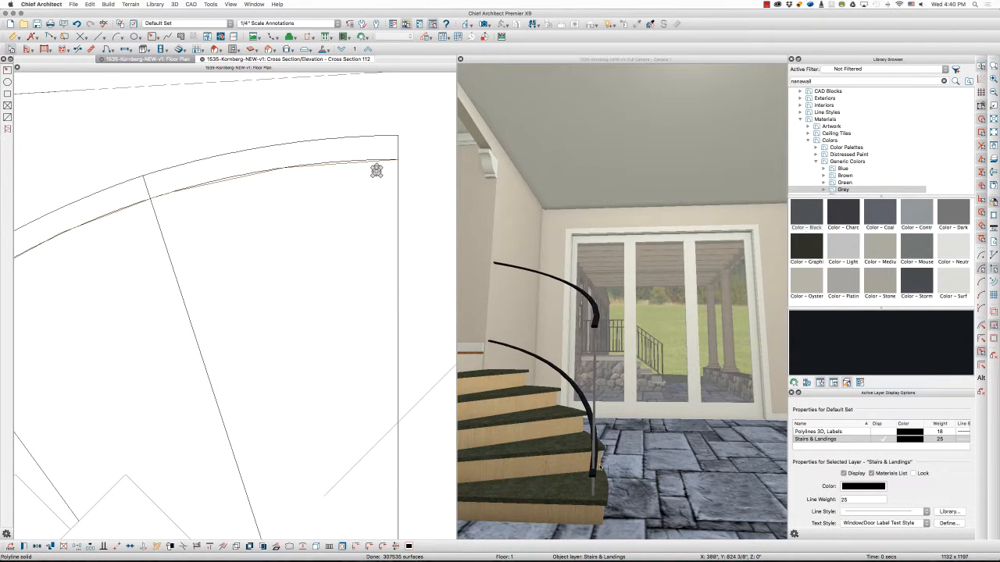
In Cross Section 112, set the baluster solid's bottom elevation to -26", keeping its 32" thickness
{"action": "left_click", "coordinate": [267, 60]}
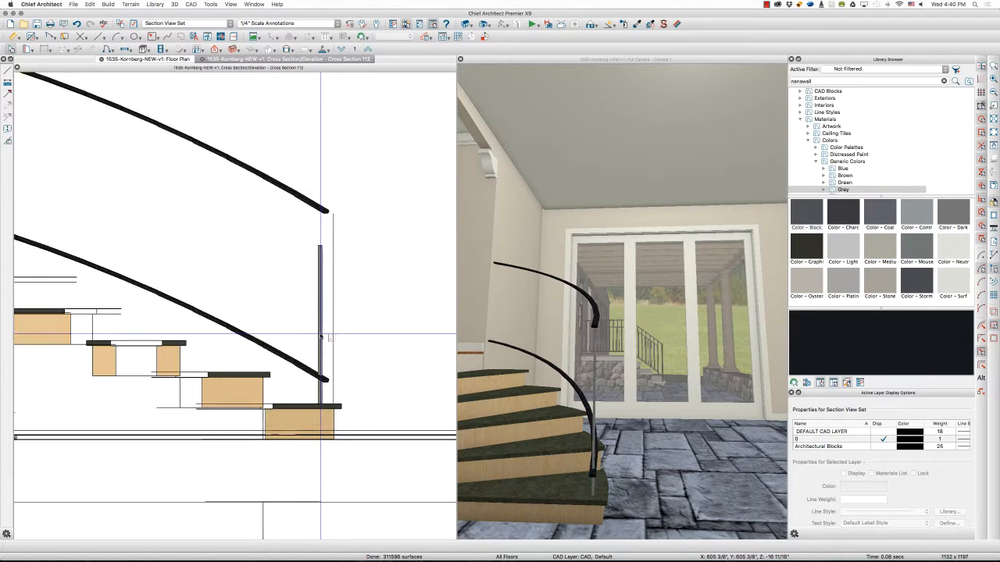
{"action": "left_click", "coordinate": [321, 337]}
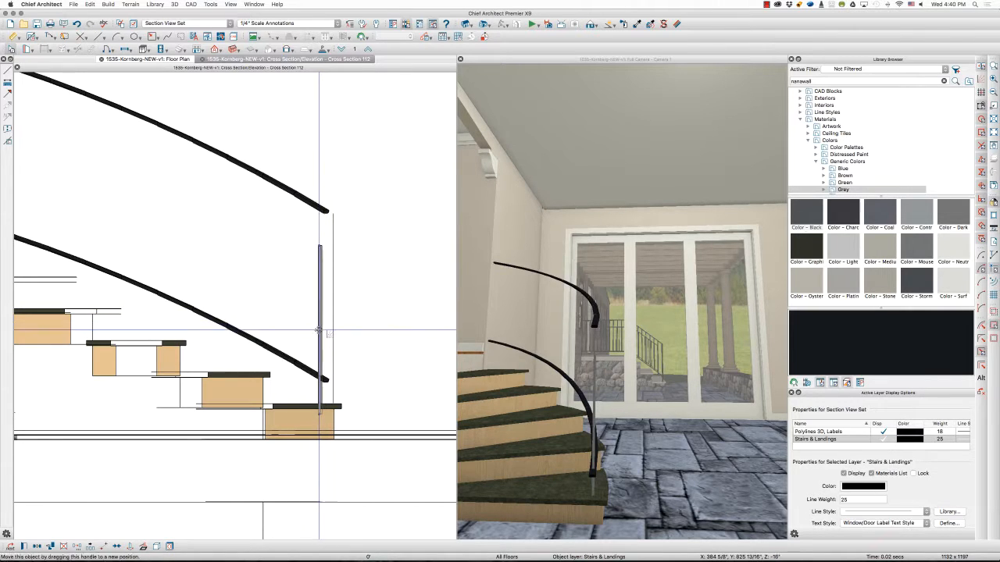
{"action": "scroll", "coordinate": [318, 332], "scroll_direction": "up", "scroll_amount": 2}
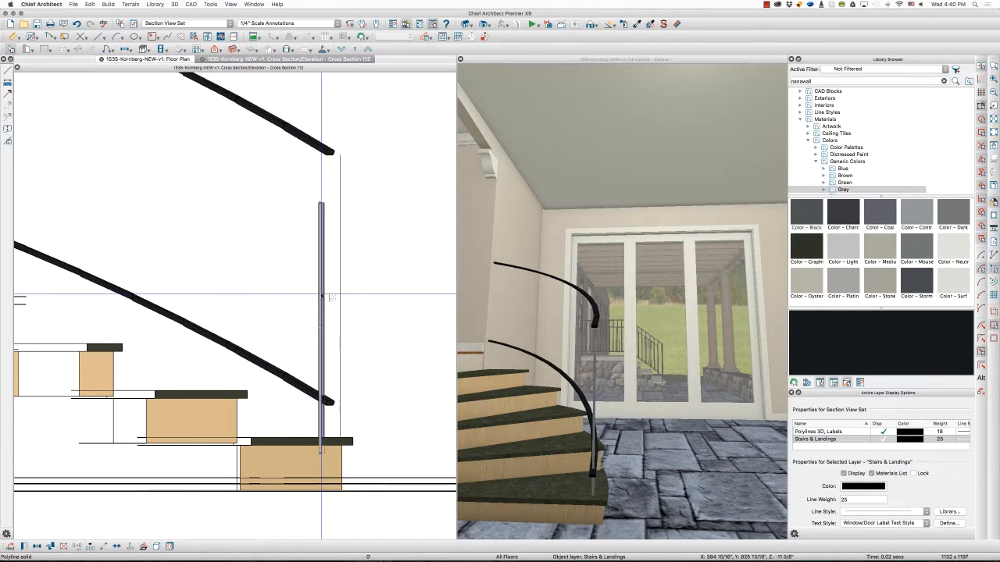
{"action": "double_click", "coordinate": [340, 332]}
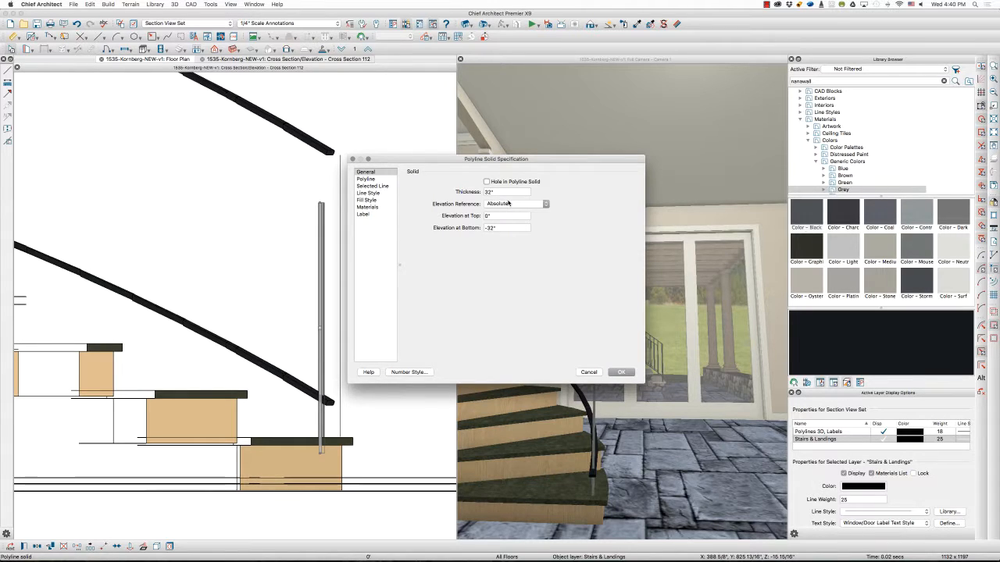
{"action": "left_click", "coordinate": [506, 227]}
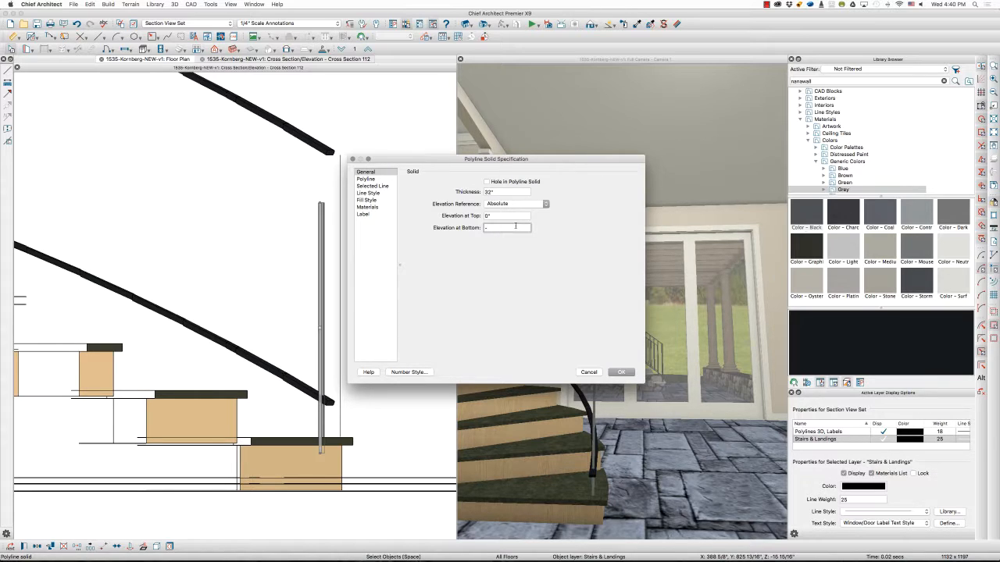
{"action": "key", "text": "Return"}
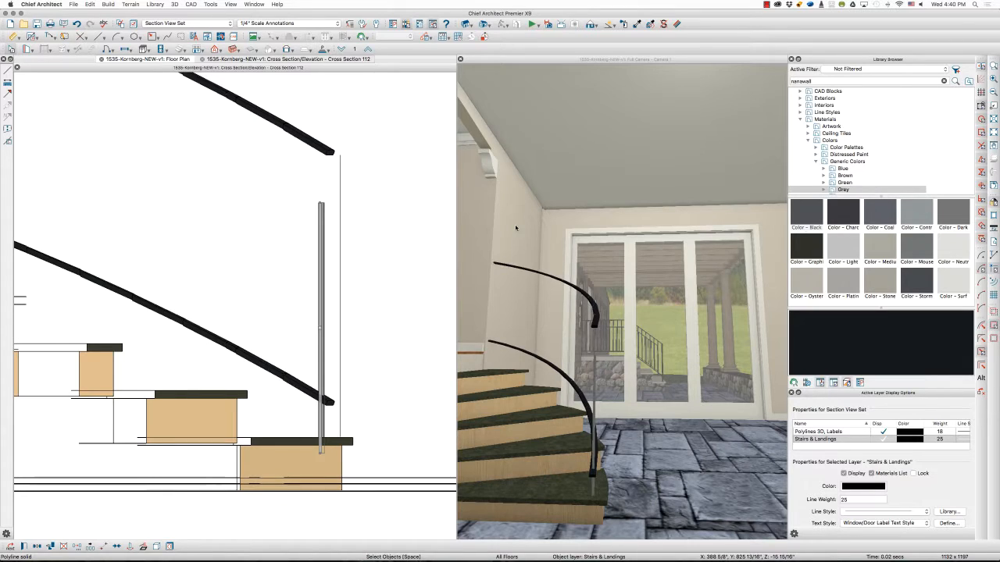
Raise the baluster's bottom elevation slightly more so it meets both rails, and paint it with Color - Black
{"action": "key", "text": "super+e"}
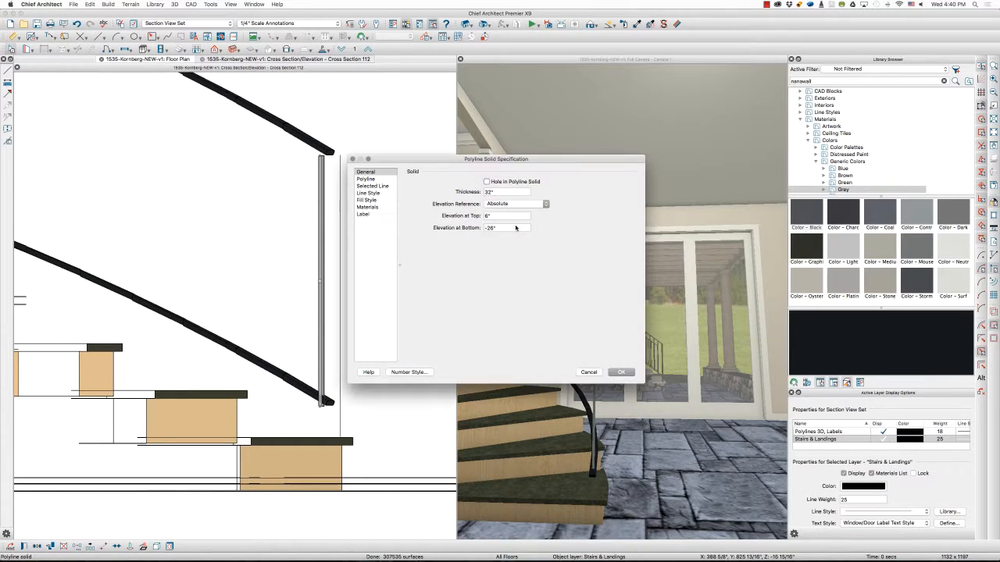
{"action": "left_click", "coordinate": [507, 227]}
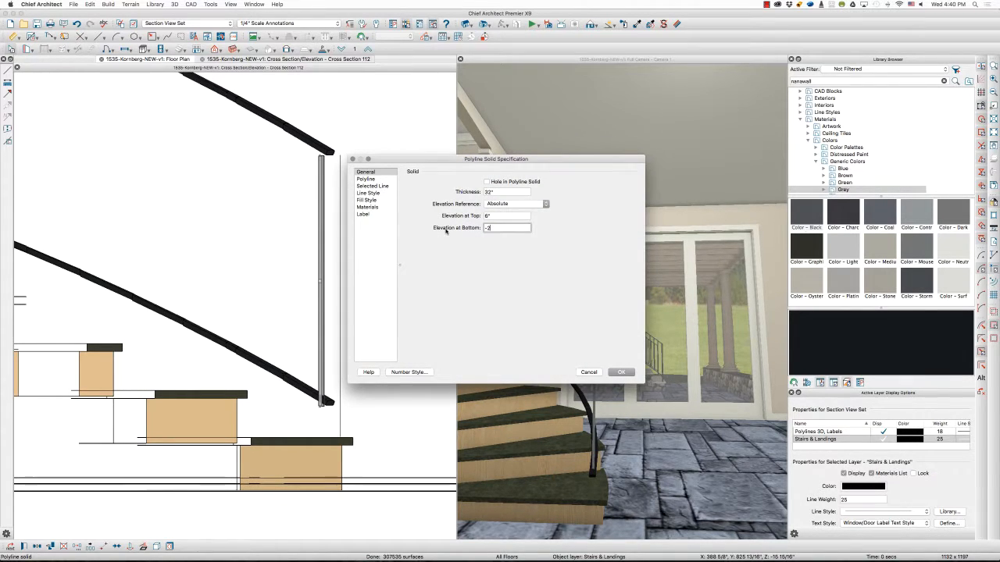
{"action": "key", "text": "Return"}
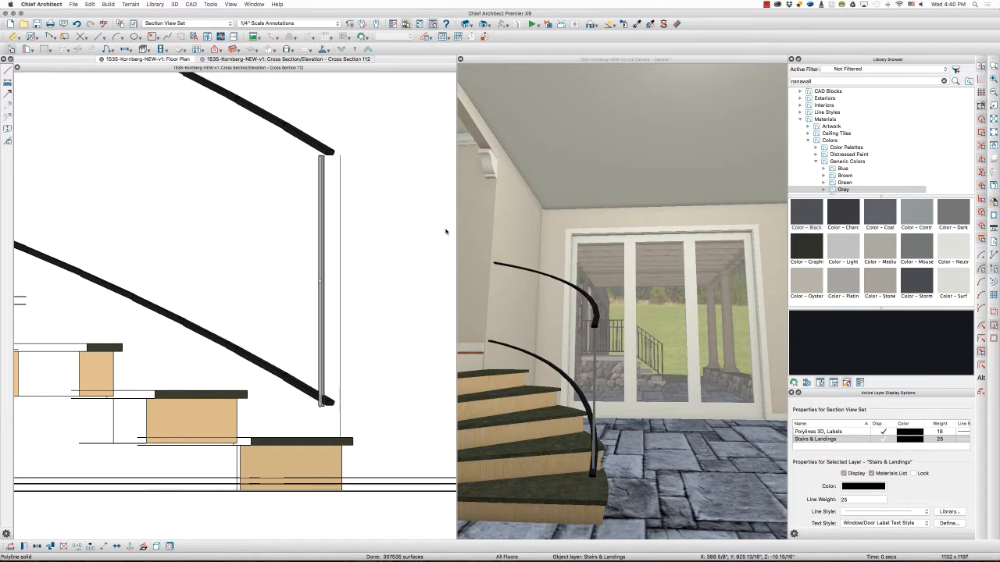
{"action": "left_click", "coordinate": [446, 231]}
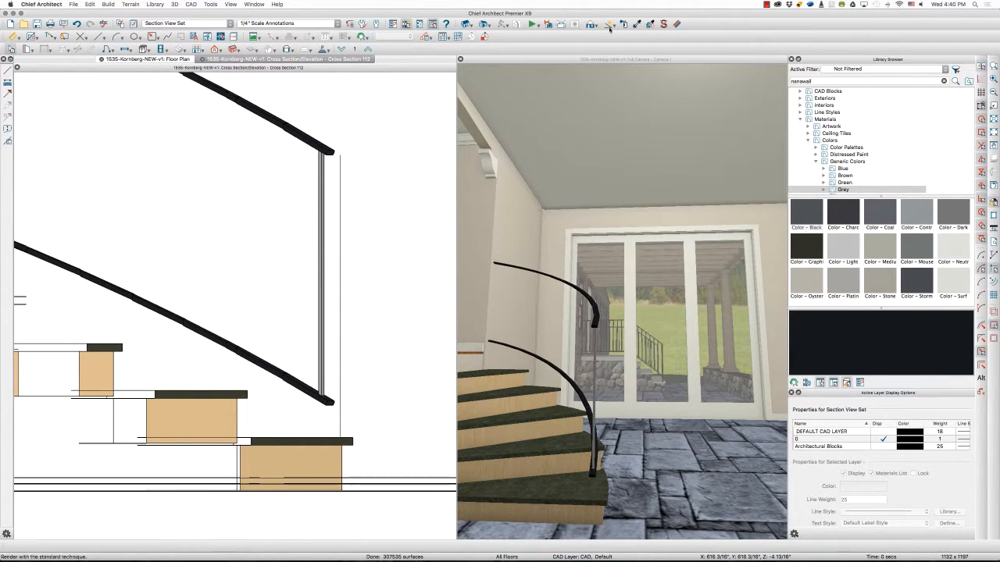
{"action": "left_click", "coordinate": [637, 24]}
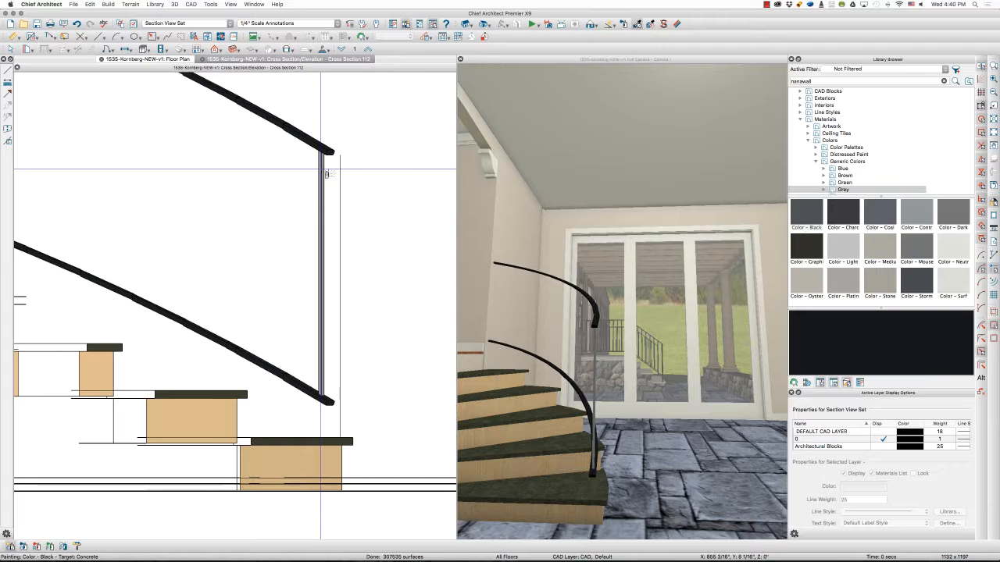
{"action": "left_click", "coordinate": [326, 173]}
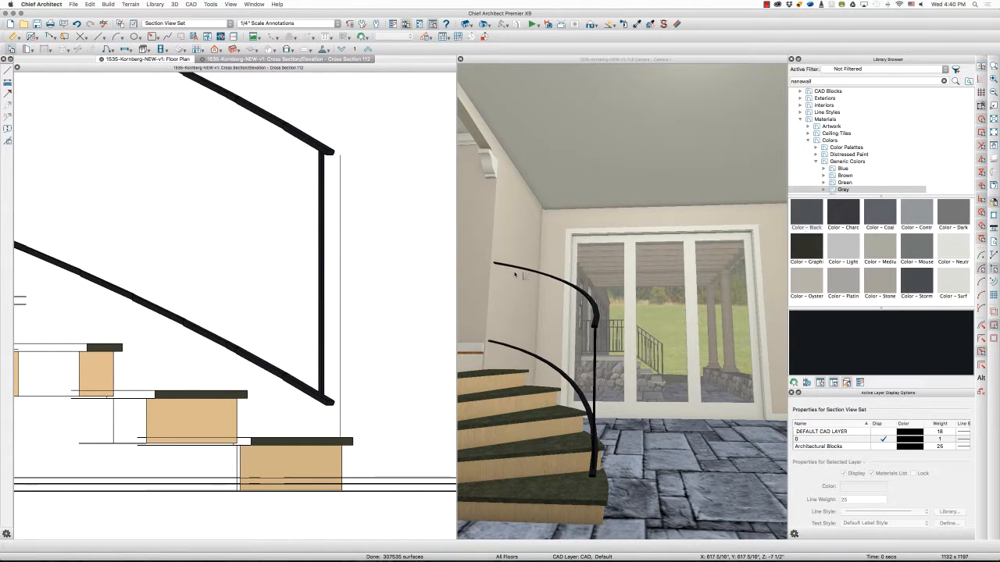
In the floor plan, place a temporary CAD point at the center of the curved stair's arc
{"action": "left_click", "coordinate": [148, 58]}
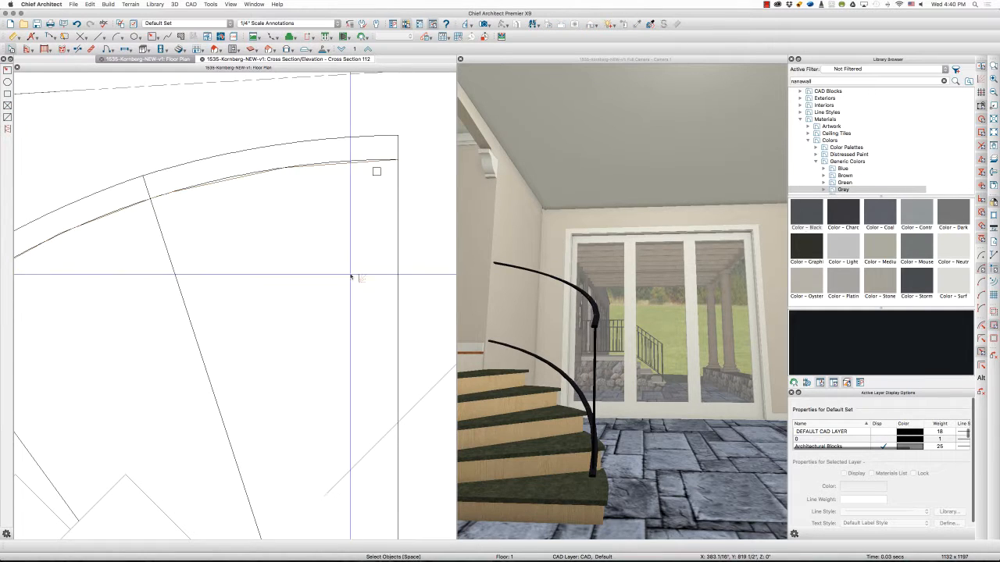
{"action": "scroll", "coordinate": [303, 115], "scroll_direction": "down", "scroll_amount": 5}
{"action": "scroll", "coordinate": [303, 116], "scroll_direction": "down", "scroll_amount": 1}
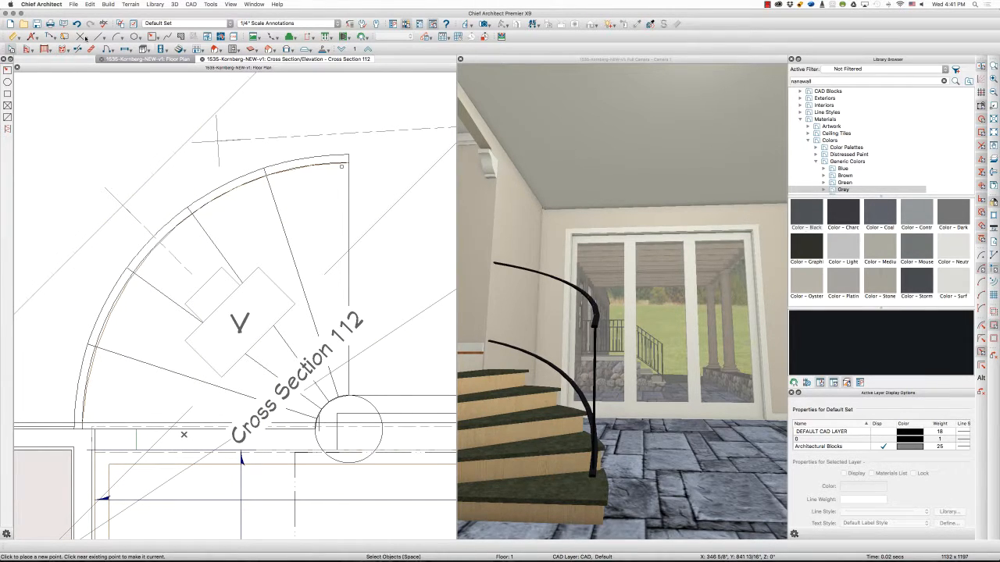
{"action": "left_click", "coordinate": [85, 38]}
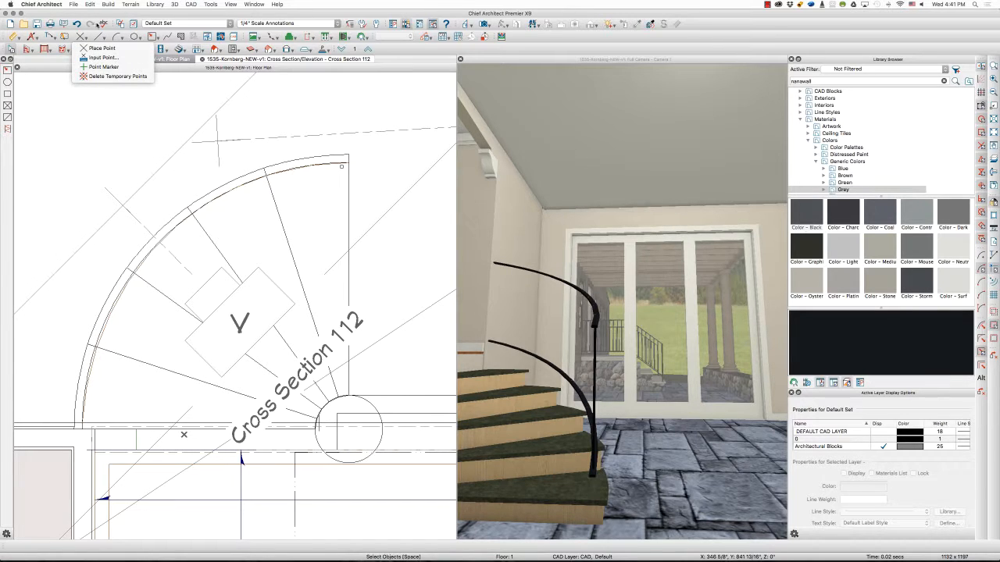
{"action": "left_click", "coordinate": [107, 5]}
{"action": "mouse_move", "coordinate": [191, 5]}
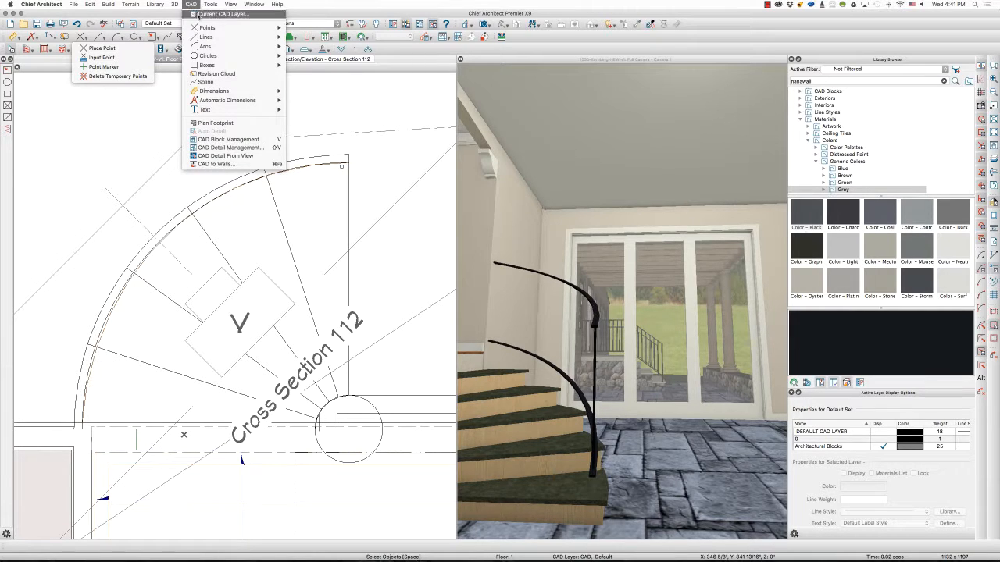
{"action": "left_click", "coordinate": [309, 31]}
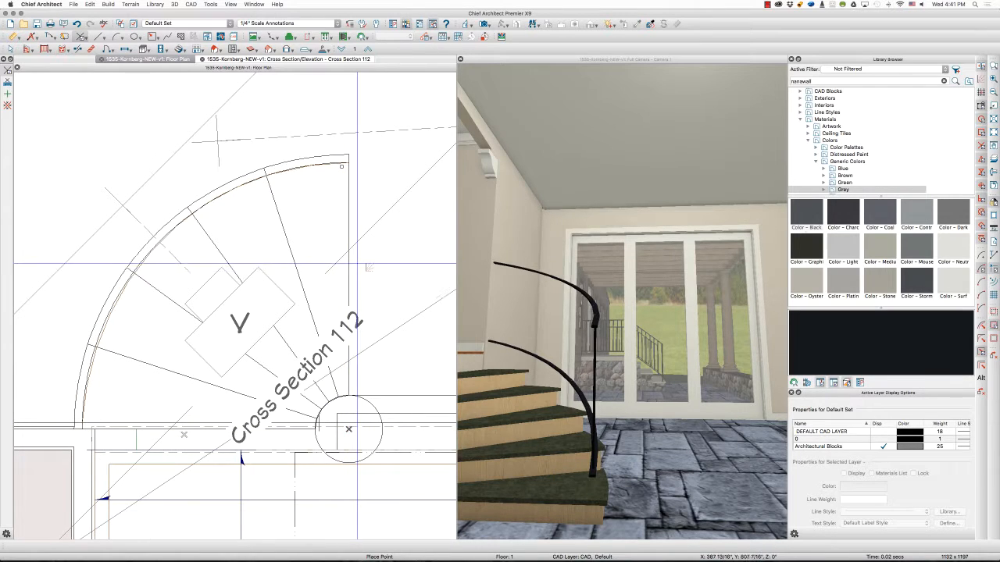
{"action": "left_click", "coordinate": [349, 429]}
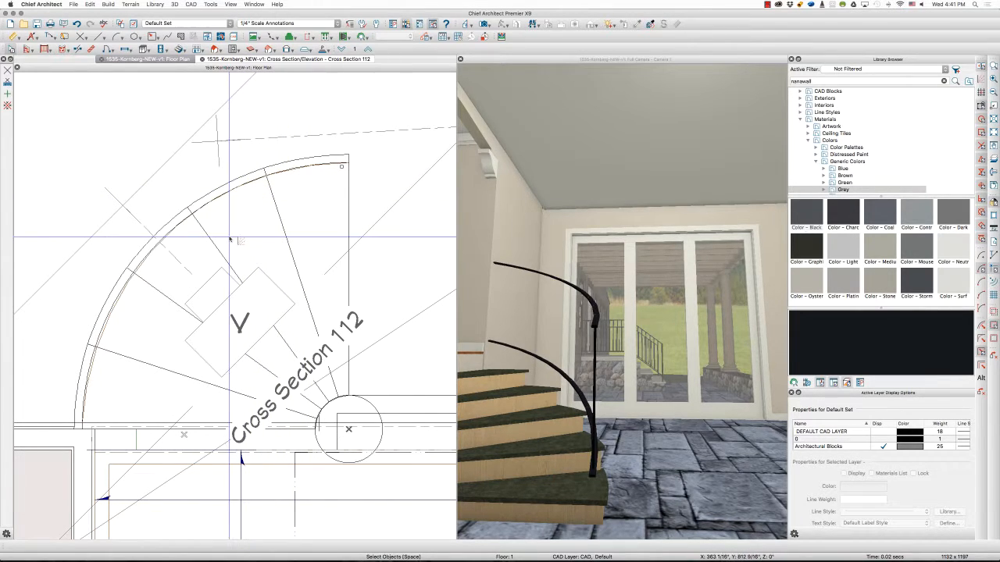
Replicate the baluster with 14 copies, without moving, rotated by a relative angle of 6° about the current point
{"action": "left_click", "coordinate": [350, 201]}
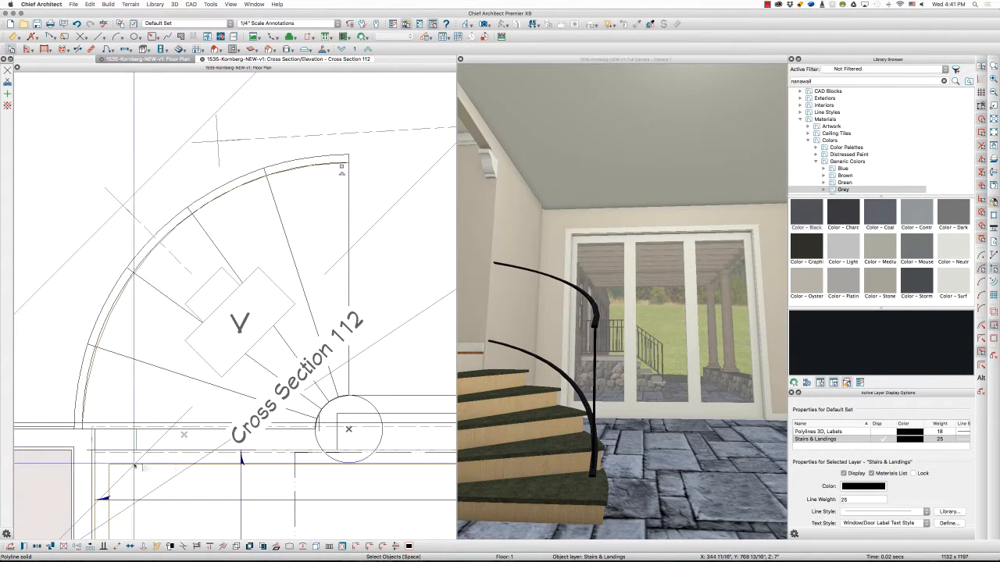
{"action": "mouse_move", "coordinate": [280, 544]}
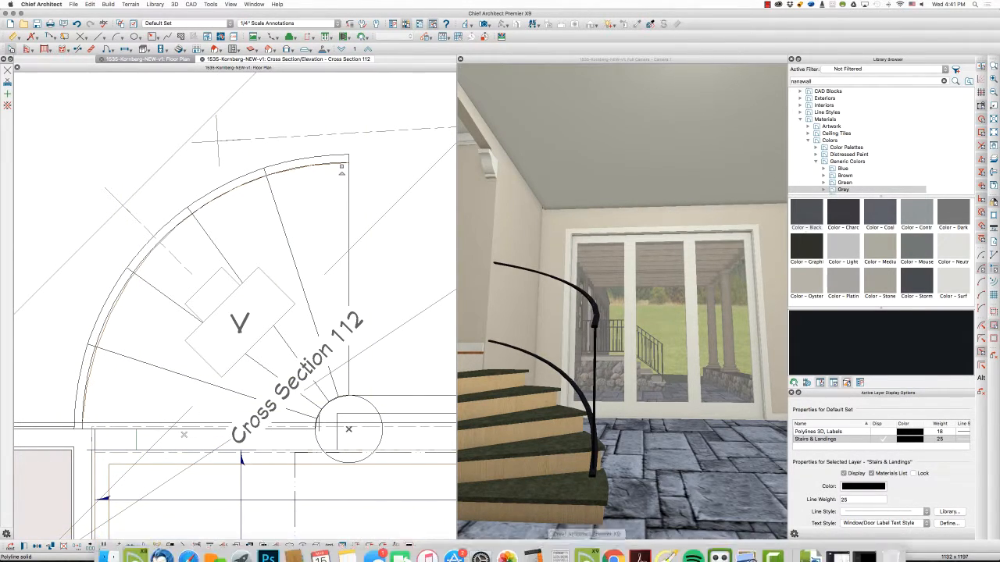
{"action": "left_click", "coordinate": [560, 537]}
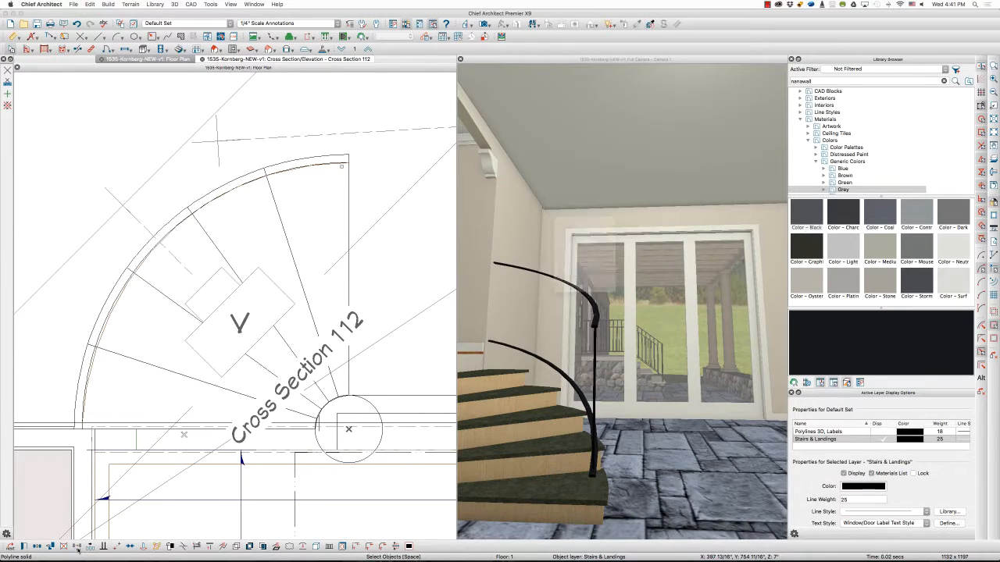
{"action": "left_click", "coordinate": [76, 547]}
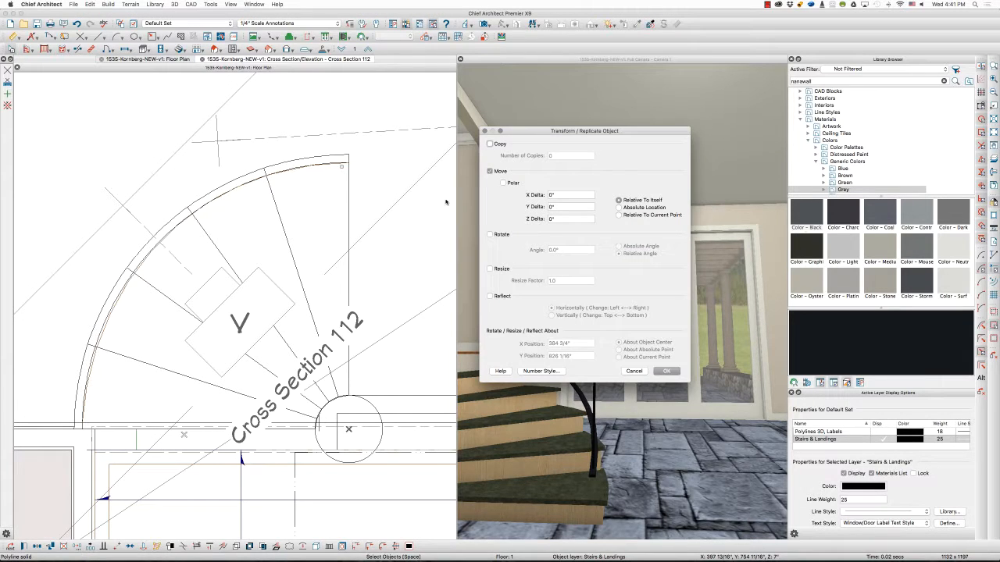
{"action": "left_click", "coordinate": [550, 155]}
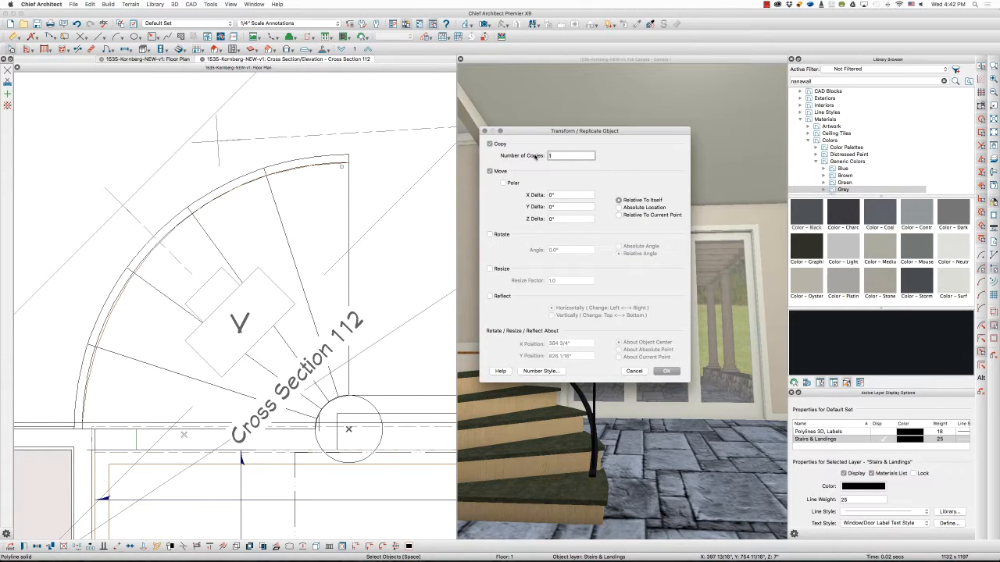
{"action": "left_click", "coordinate": [500, 173]}
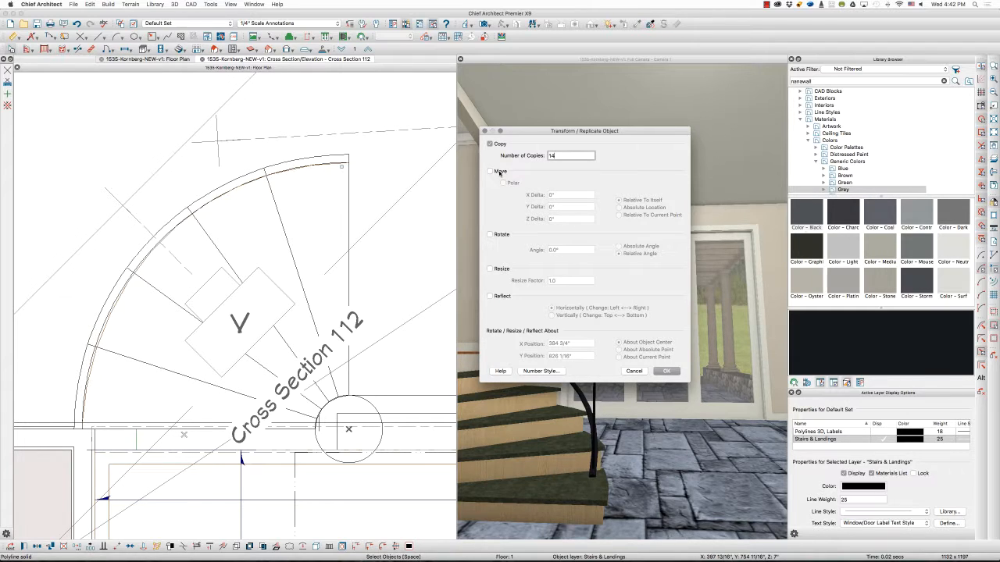
{"action": "left_click", "coordinate": [501, 235]}
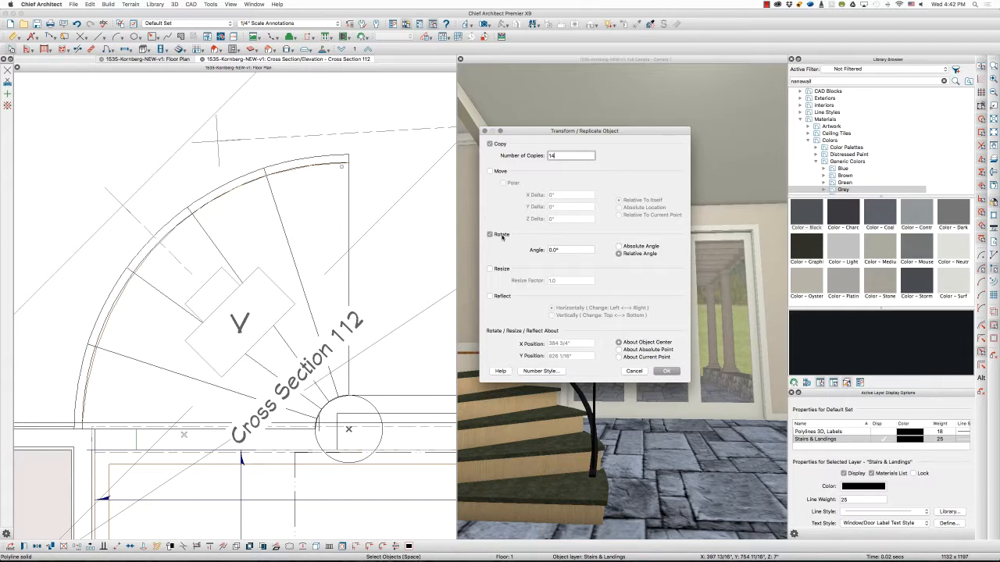
{"action": "key", "text": "Tab"}
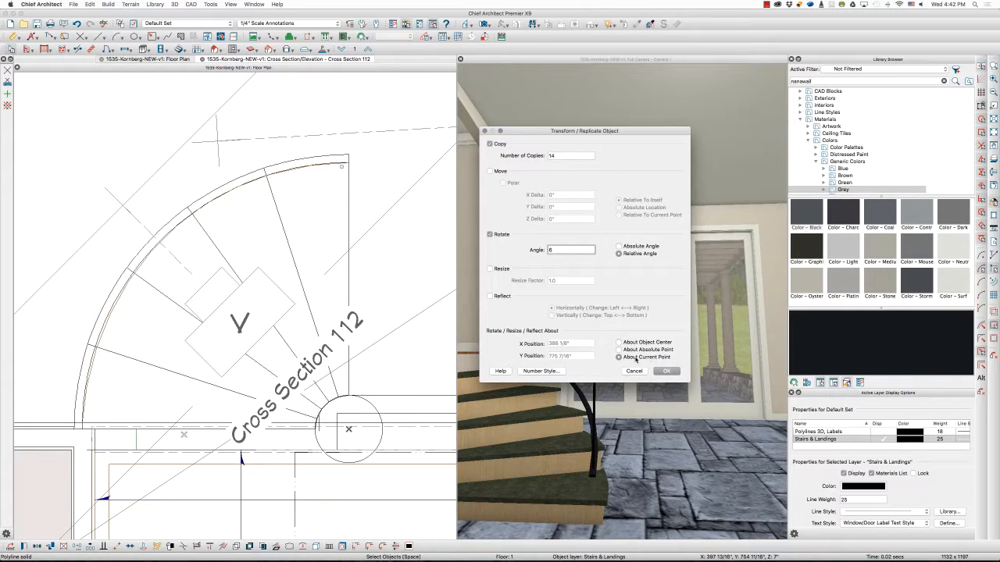
{"action": "left_click", "coordinate": [665, 372]}
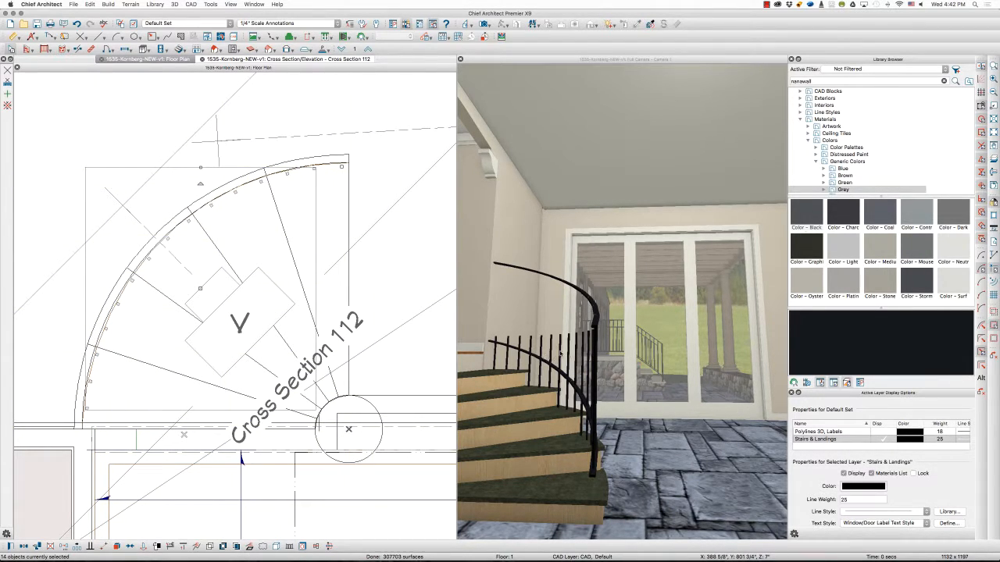
In Cross Section 112, raise the second to fifth balusters from the stair's lower end one at a time so each meets both rails
{"action": "left_click", "coordinate": [286, 59]}
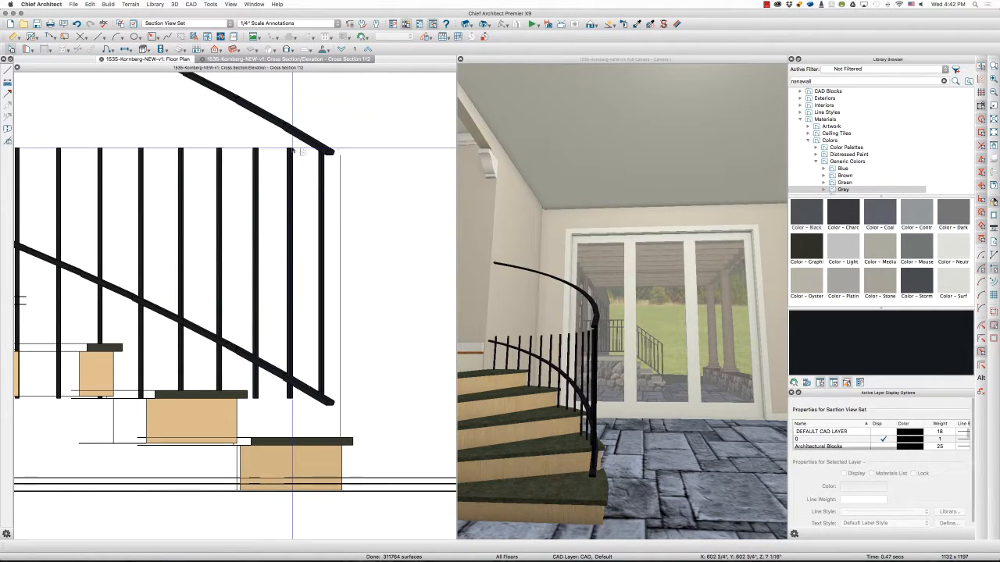
{"action": "left_click", "coordinate": [291, 266]}
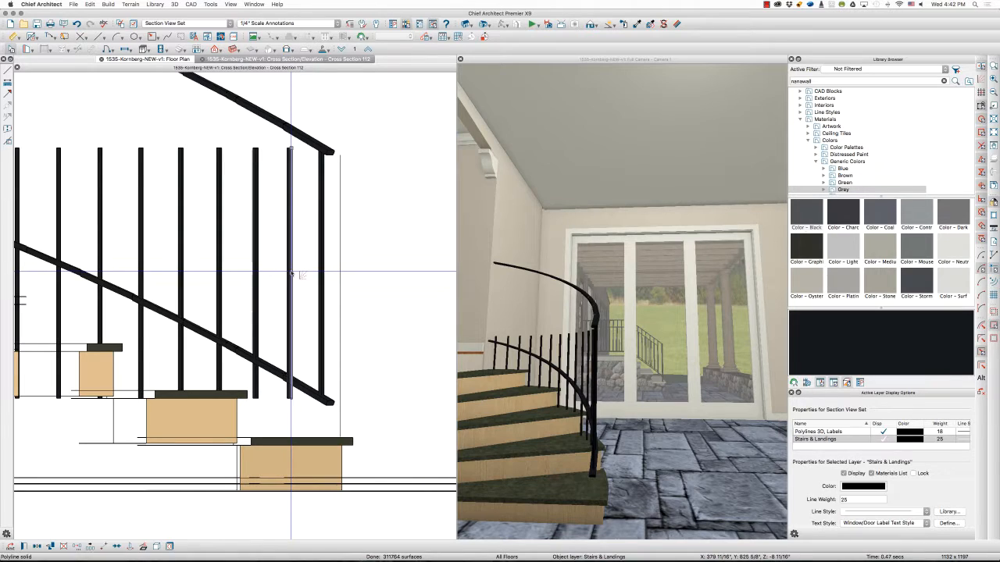
{"action": "left_click_drag", "start_coordinate": [293, 262], "coordinate": [256, 240]}
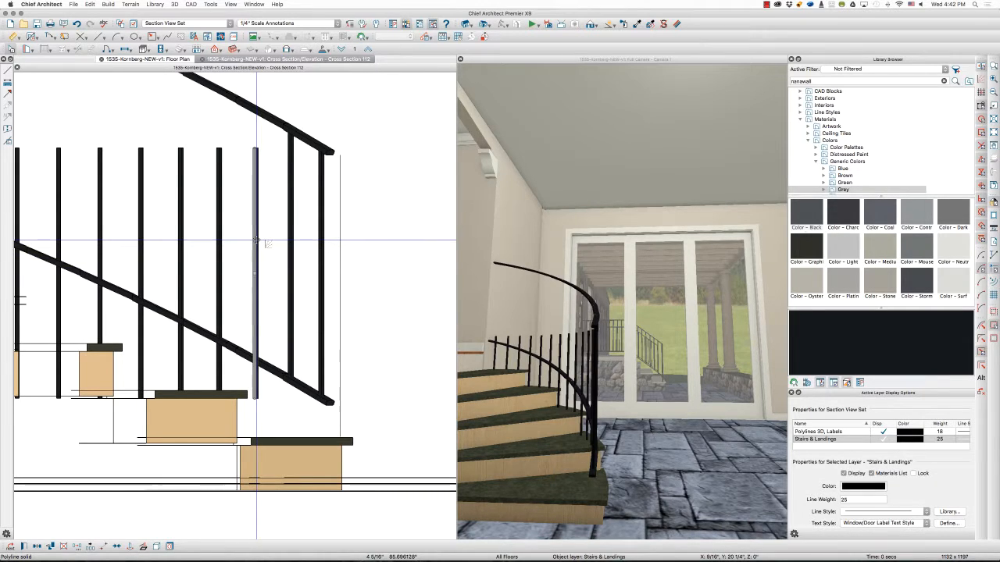
{"action": "left_click_drag", "start_coordinate": [253, 275], "coordinate": [255, 237]}
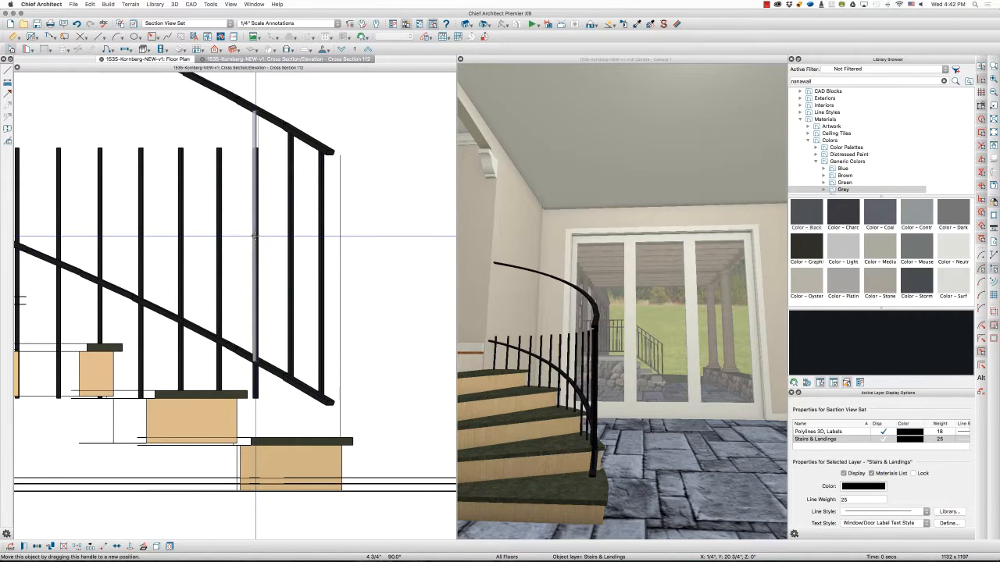
{"action": "left_click_drag", "start_coordinate": [255, 236], "coordinate": [255, 236]}
{"action": "left_click", "coordinate": [218, 263]}
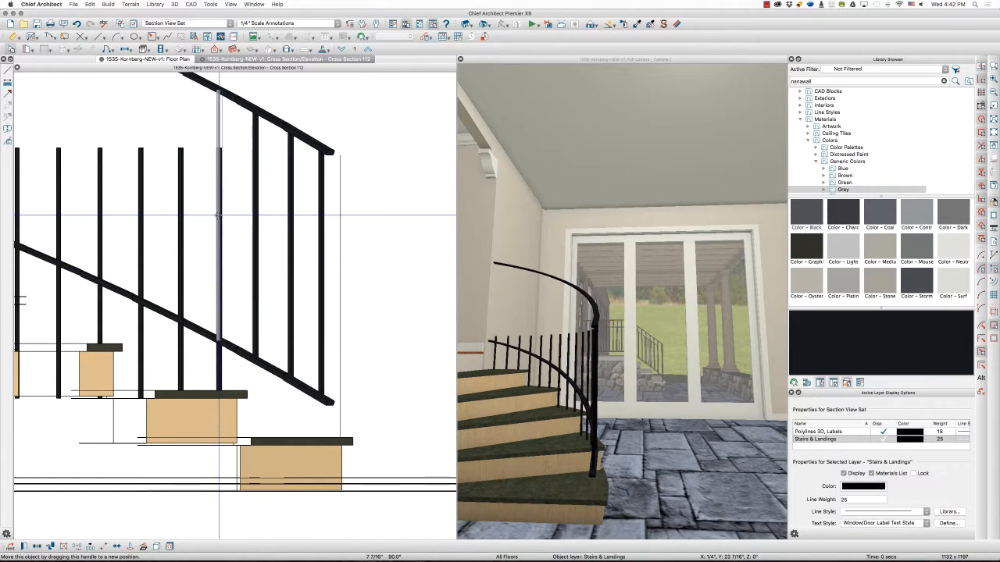
{"action": "left_click_drag", "start_coordinate": [218, 215], "coordinate": [181, 198]}
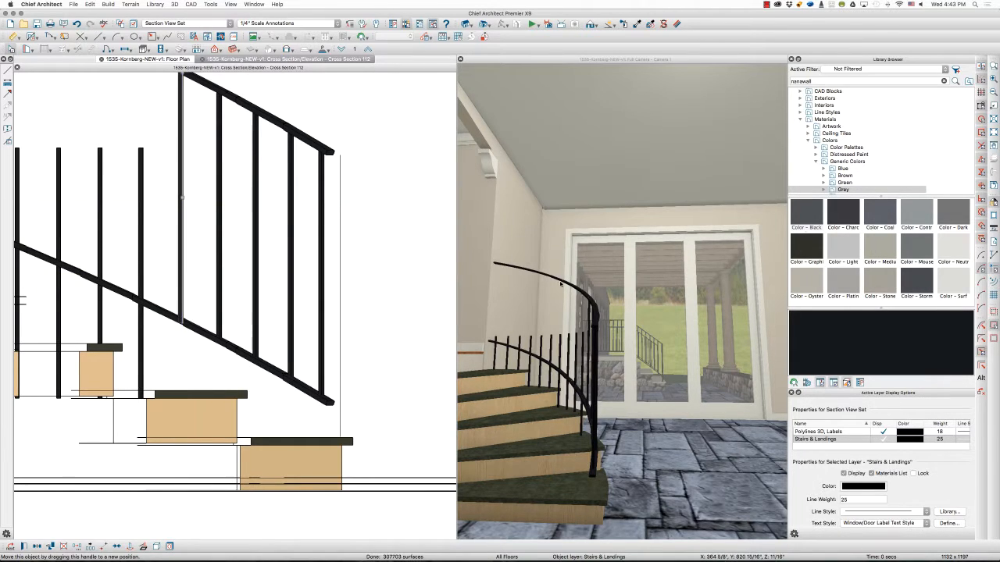
Raise the sixth baluster from the stair's lower end vertically until it meets the upper and lower rails
{"action": "scroll", "coordinate": [356, 331], "scroll_direction": "down", "scroll_amount": 2}
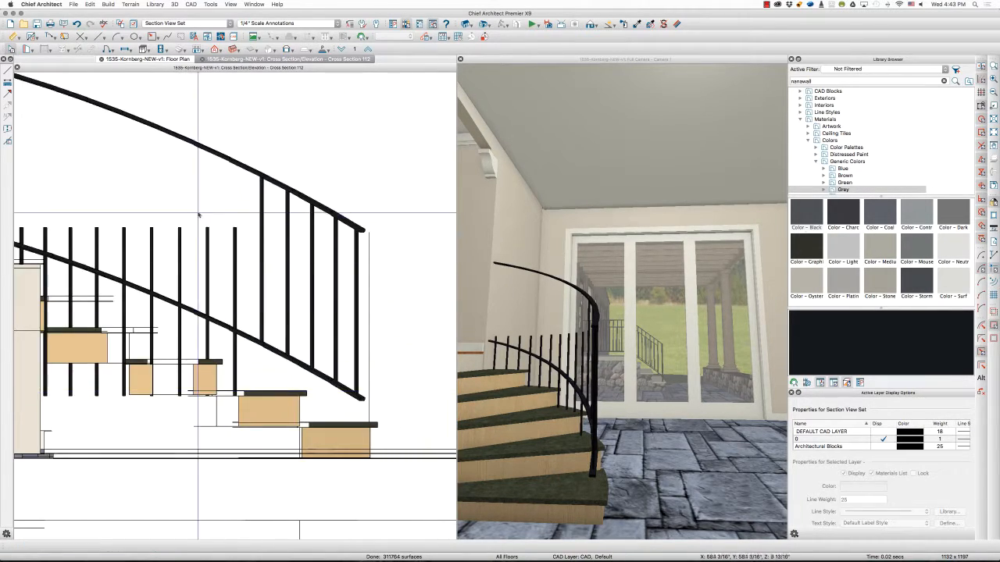
{"action": "scroll", "coordinate": [359, 344], "scroll_direction": "down", "scroll_amount": 1}
{"action": "scroll", "coordinate": [186, 236], "scroll_direction": "up", "scroll_amount": 1}
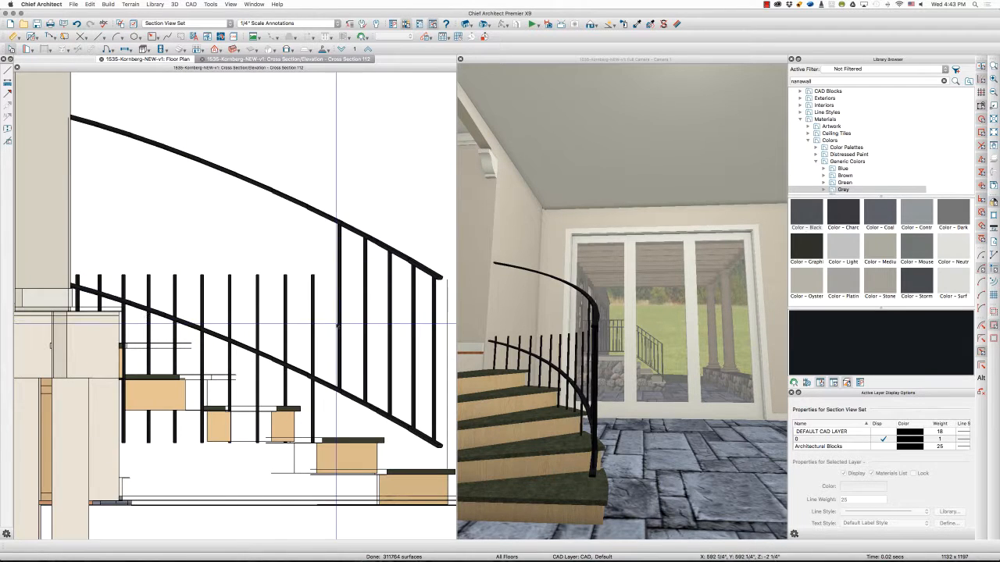
{"action": "left_click", "coordinate": [313, 326]}
{"action": "left_click_drag", "start_coordinate": [313, 361], "coordinate": [315, 294]}
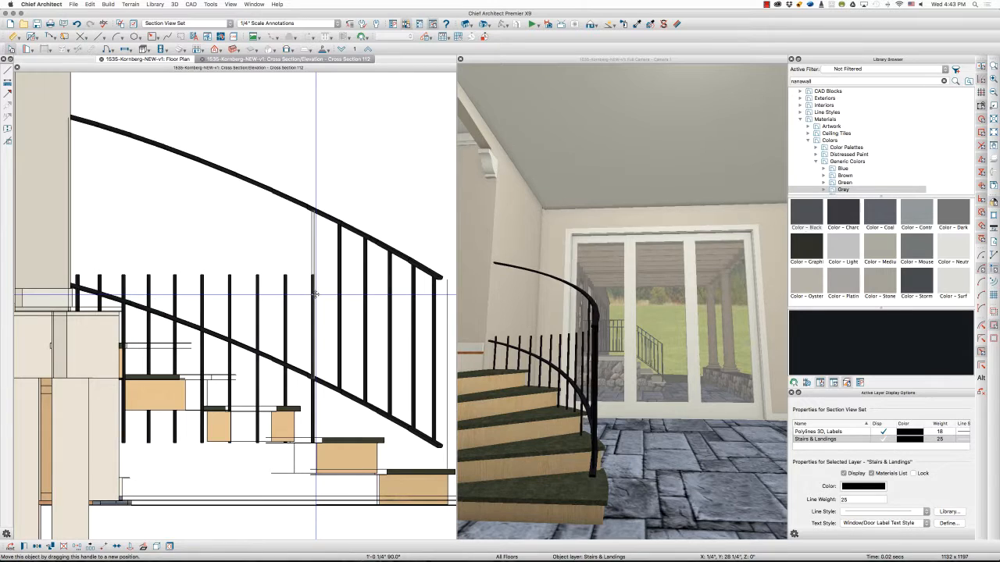
Select the nine remaining balusters together and raise them until the lowest one on the stair meets both rails
{"action": "left_click", "coordinate": [269, 316]}
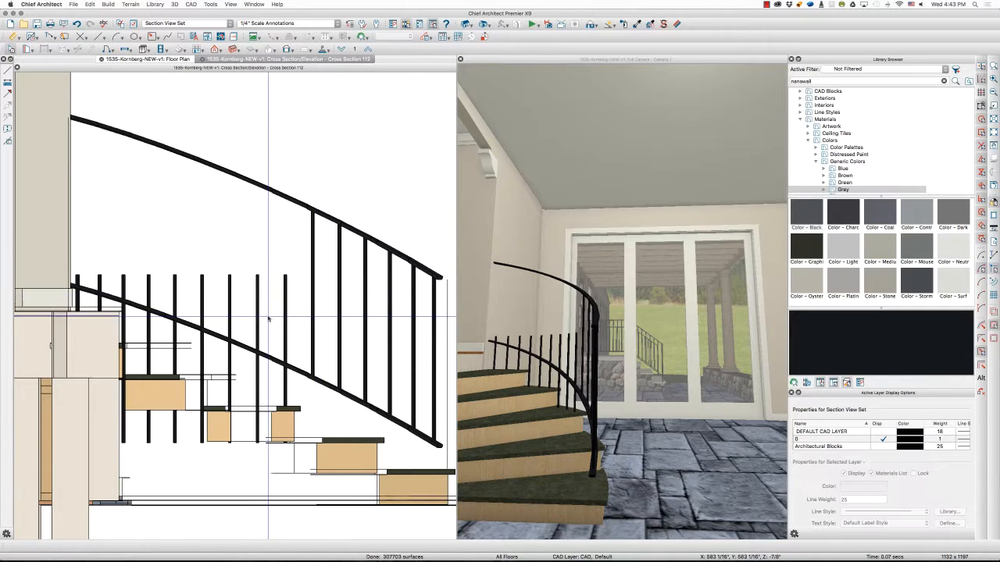
{"action": "left_click", "coordinate": [285, 309]}
{"action": "left_click", "coordinate": [246, 295]}
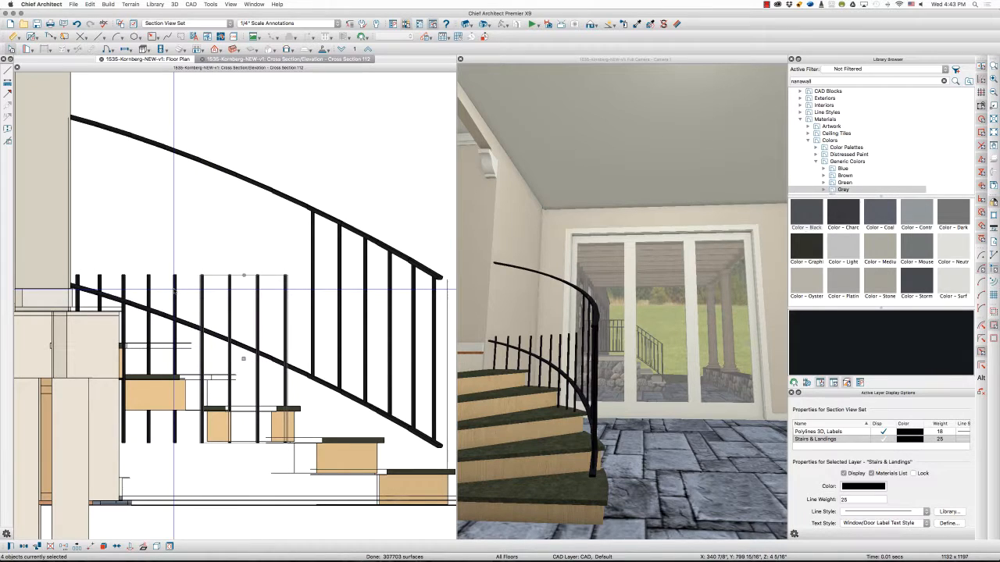
{"action": "left_click", "coordinate": [100, 281], "text": "shift"}
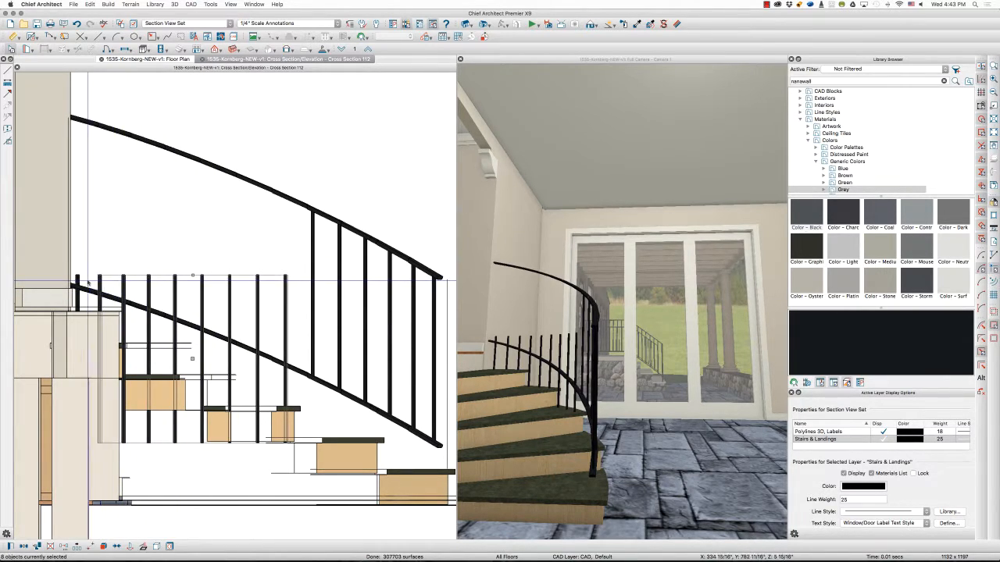
{"action": "left_click", "coordinate": [79, 279], "text": "shift"}
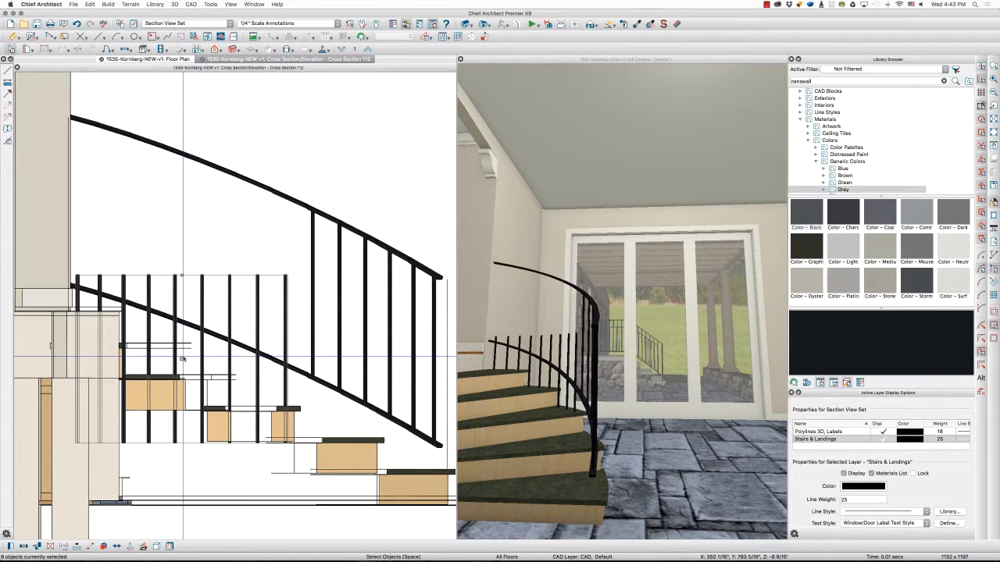
{"action": "left_click_drag", "start_coordinate": [182, 358], "coordinate": [184, 281]}
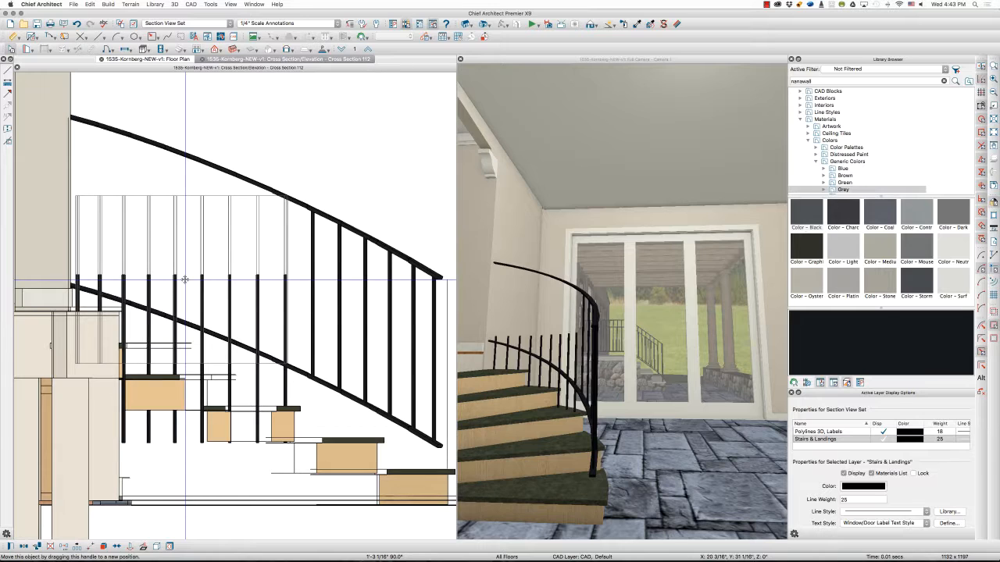
{"action": "left_click_drag", "start_coordinate": [184, 280], "coordinate": [184, 278]}
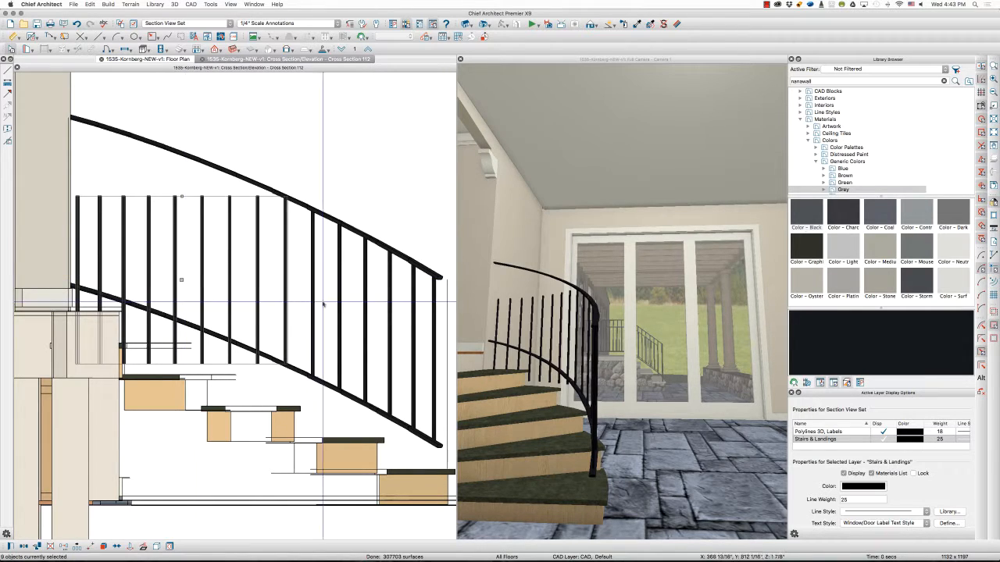
Repeatedly remove the fitted baluster from the selection and raise the rest to the rails, until only the two uppermost balusters are unfitted
{"action": "left_click", "coordinate": [286, 291], "text": "shift"}
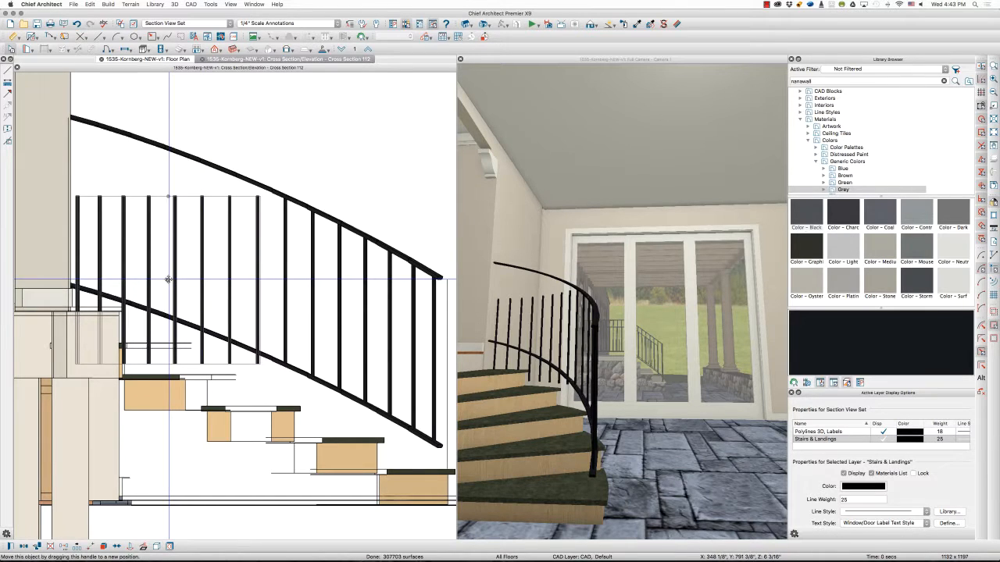
{"action": "left_click_drag", "start_coordinate": [168, 280], "coordinate": [168, 268]}
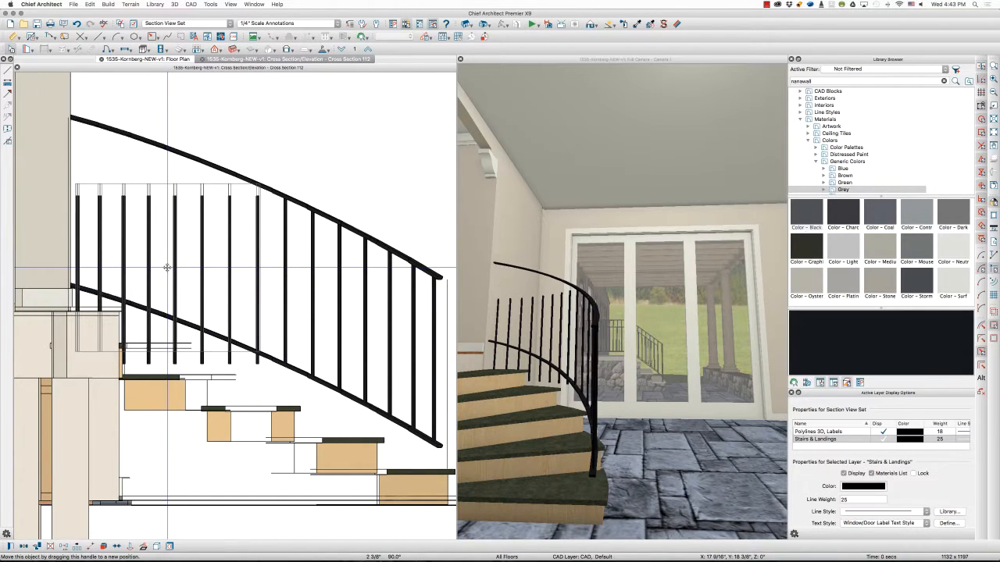
{"action": "left_click", "coordinate": [258, 269], "text": "shift"}
{"action": "left_click_drag", "start_coordinate": [159, 269], "coordinate": [154, 255]}
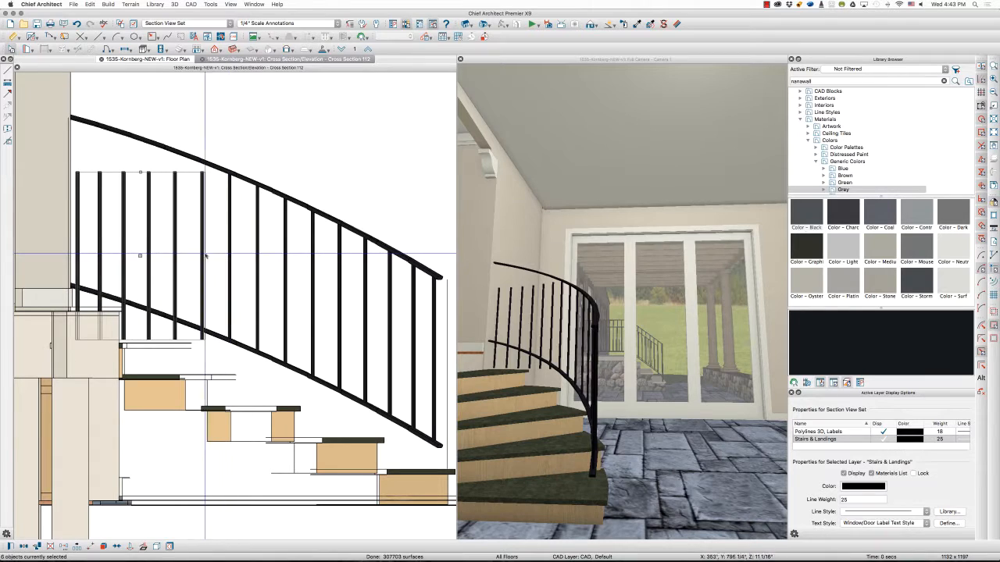
{"action": "left_click_drag", "start_coordinate": [139, 256], "coordinate": [140, 246]}
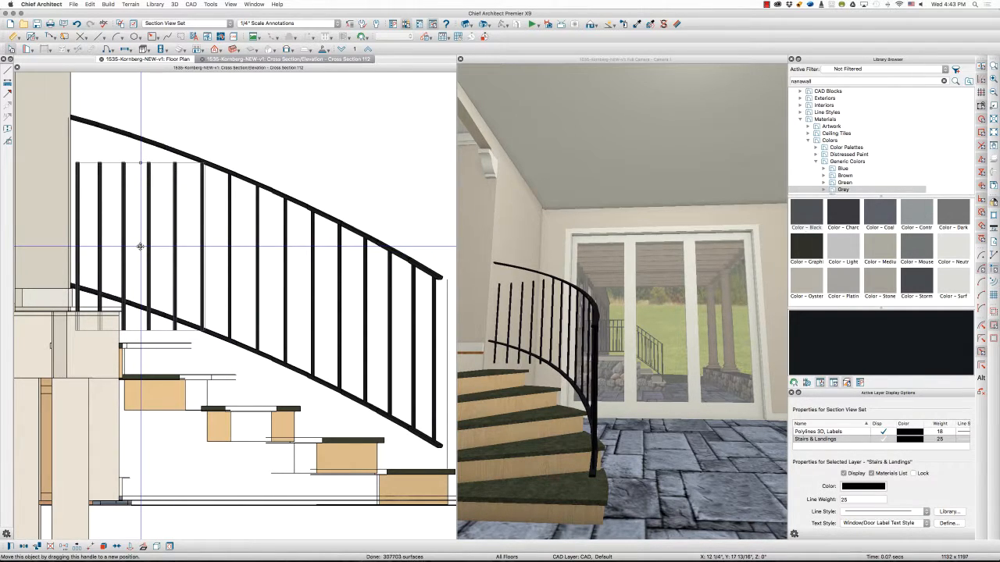
{"action": "left_click_drag", "start_coordinate": [140, 246], "coordinate": [101, 218]}
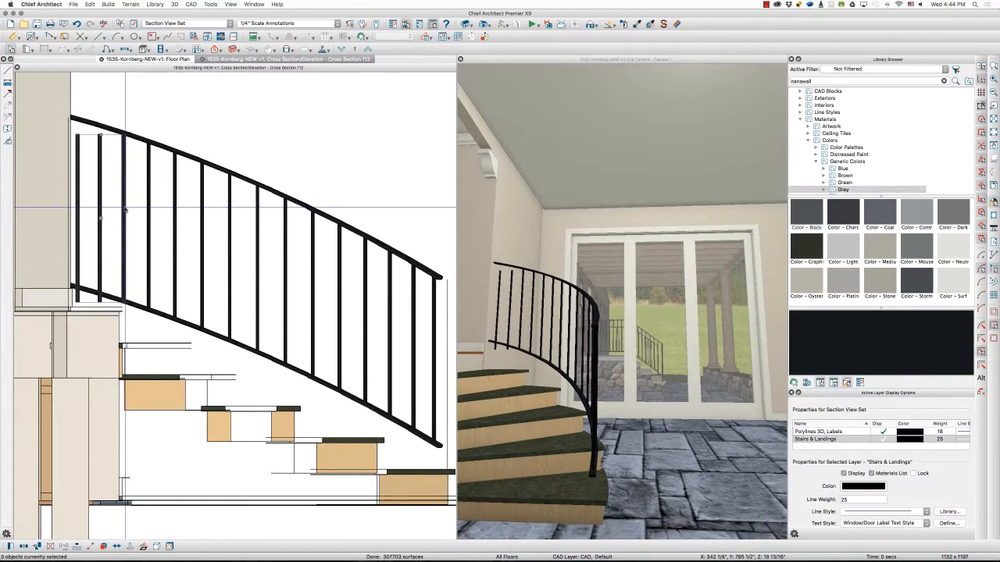
Raise the last two balusters in turn to meet both rails, and check the whole railing in the full camera view
{"action": "left_click", "coordinate": [124, 208], "text": "shift"}
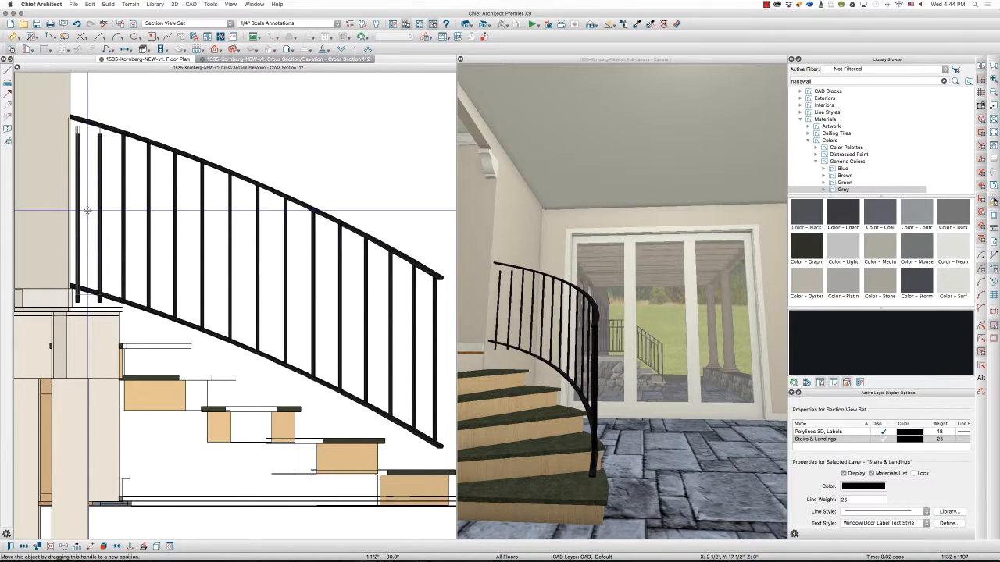
{"action": "left_click_drag", "start_coordinate": [88, 210], "coordinate": [75, 203]}
{"action": "left_click", "coordinate": [101, 218], "text": "shift"}
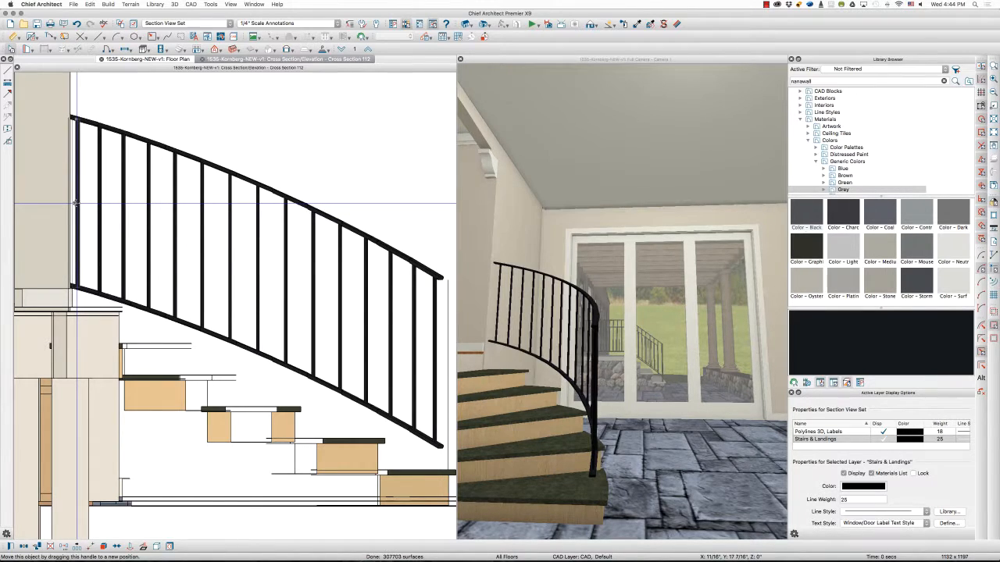
{"action": "key", "text": "Escape"}
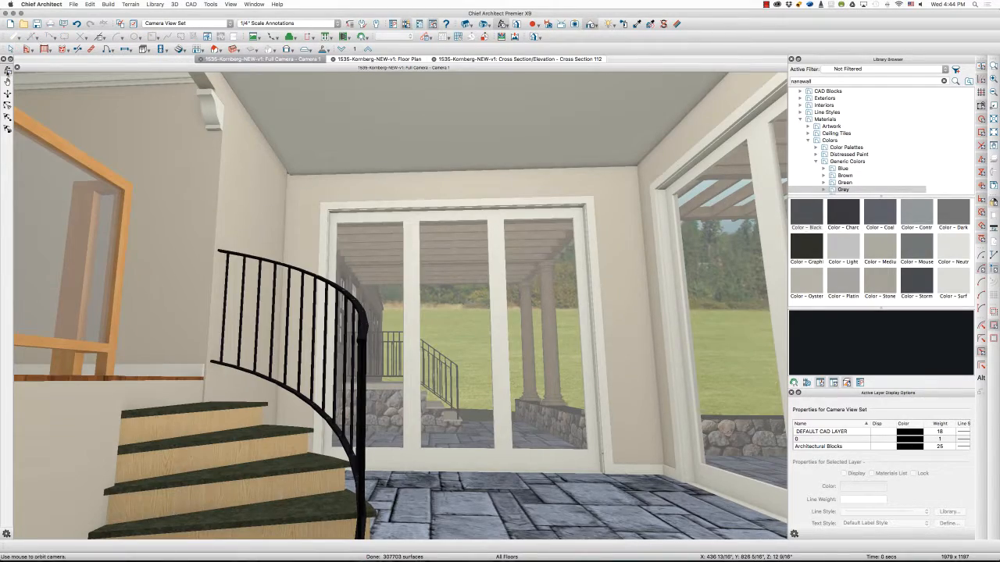
{"action": "left_click_drag", "start_coordinate": [414, 314], "coordinate": [336, 338]}
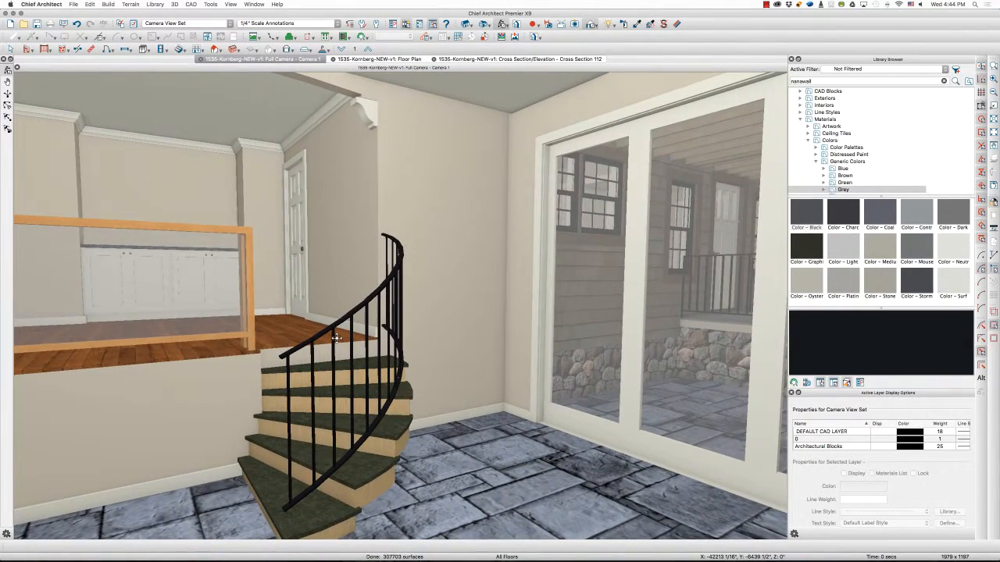